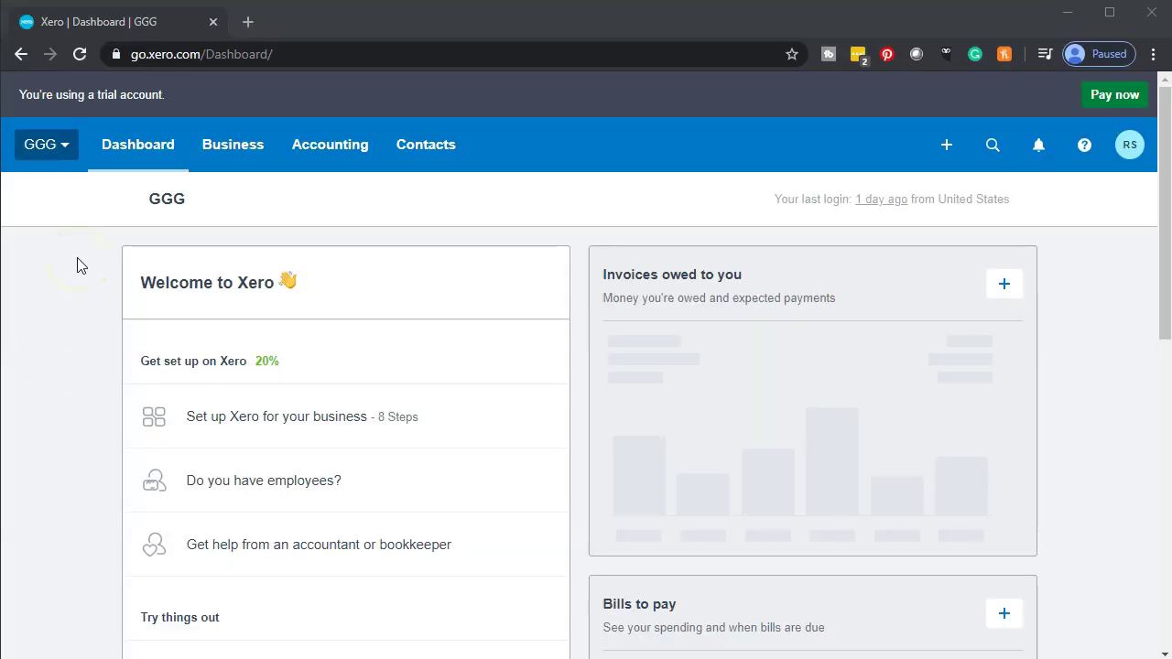
# - Open the Balance Sheet report and duplicate its browser tab
pyautogui.click(348, 147)
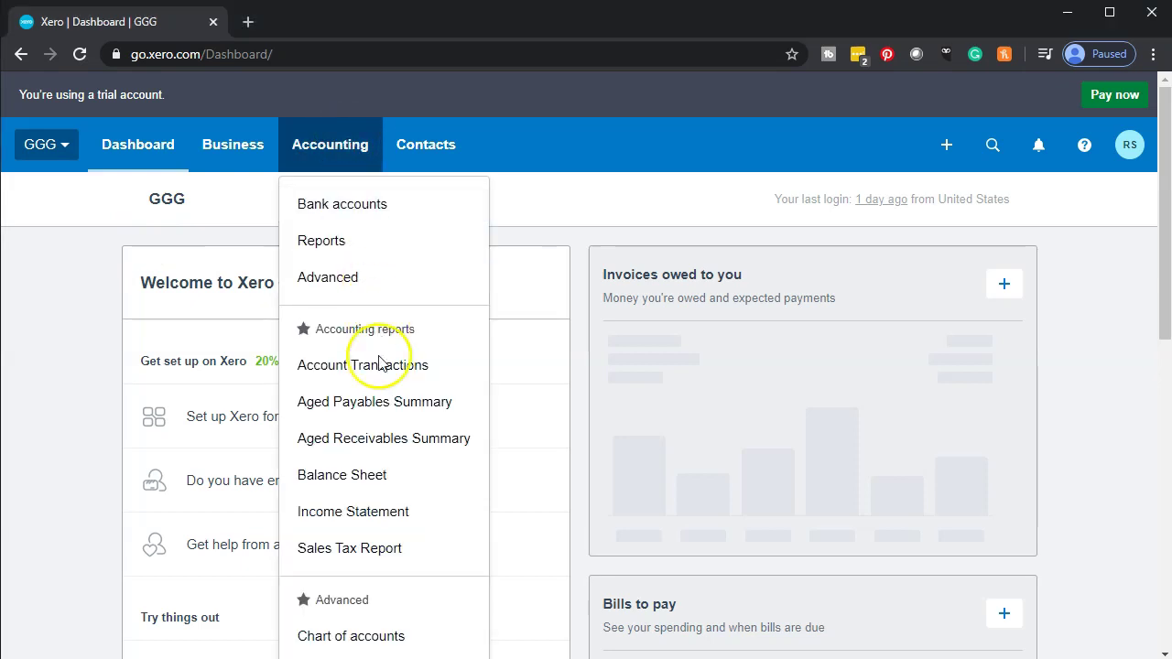
pyautogui.click(359, 476)
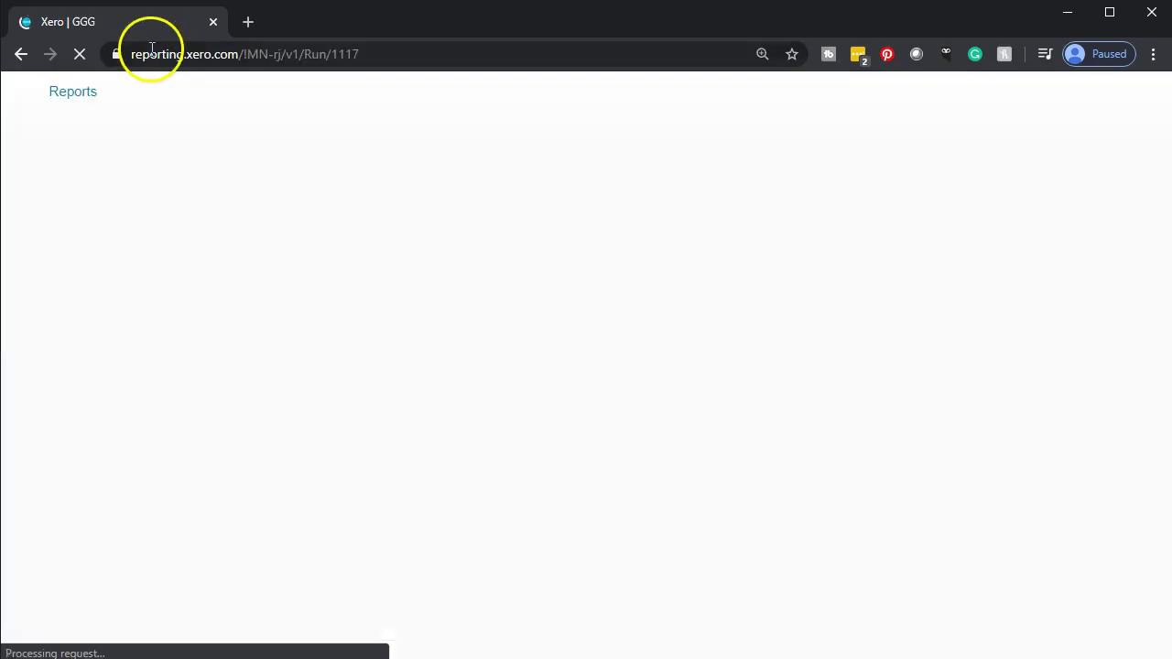
pyautogui.rightClick(160, 30)
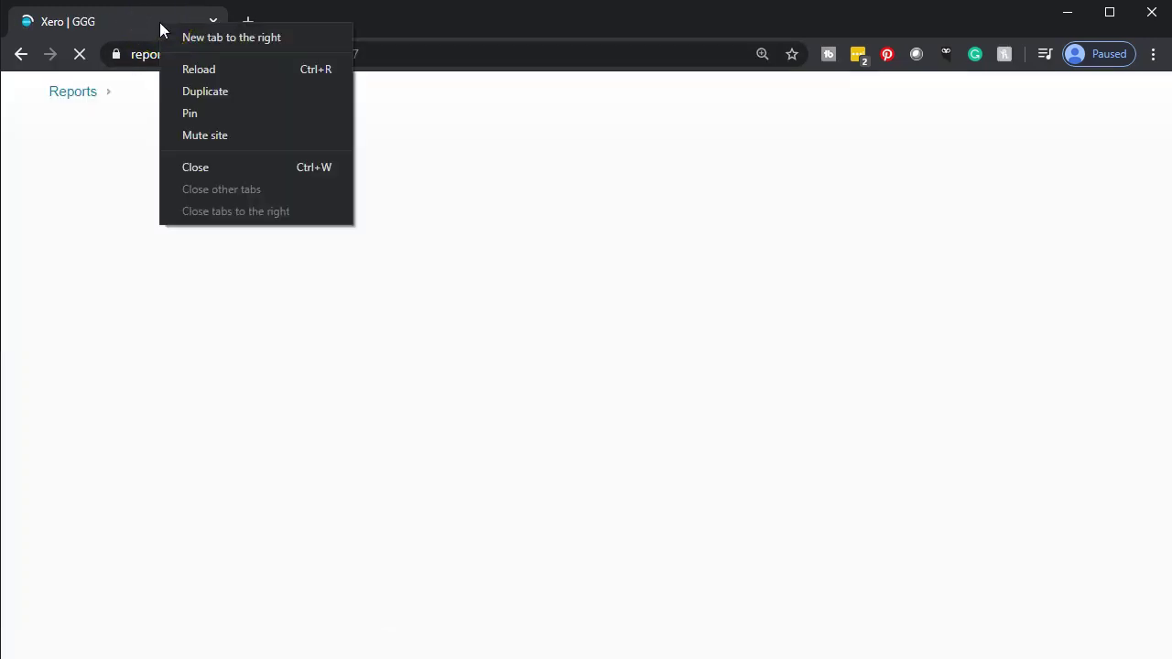
pyautogui.click(171, 97)
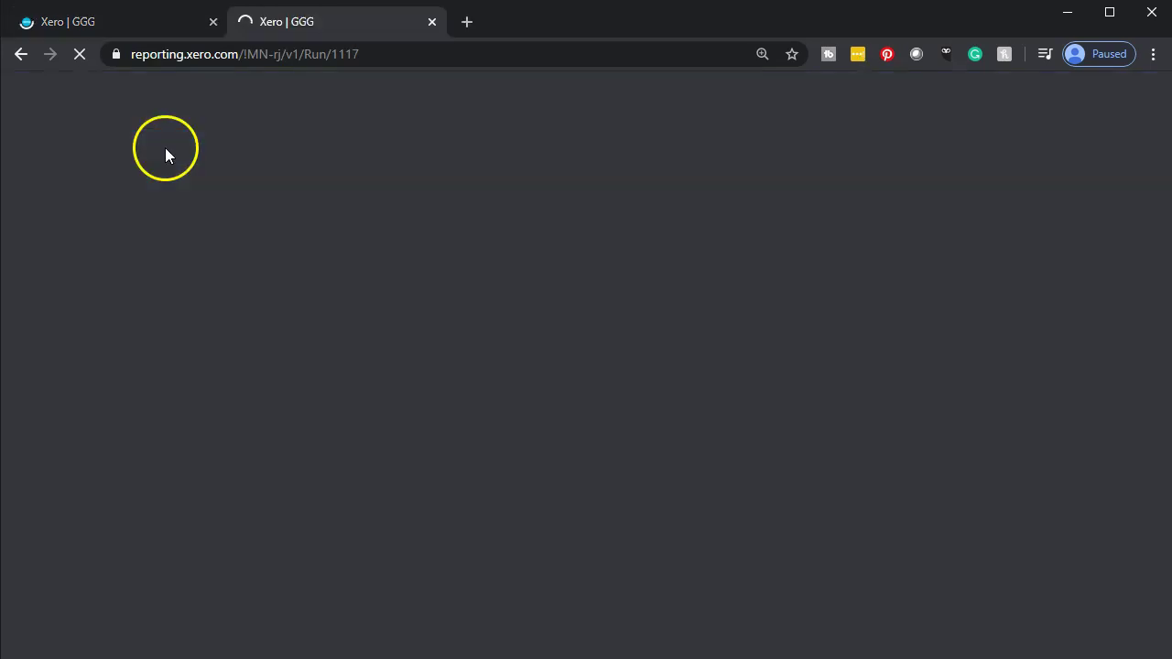
# - Return to the original browser tab, open the Income Statement report there and duplicate that tab
pyautogui.click(110, 32)
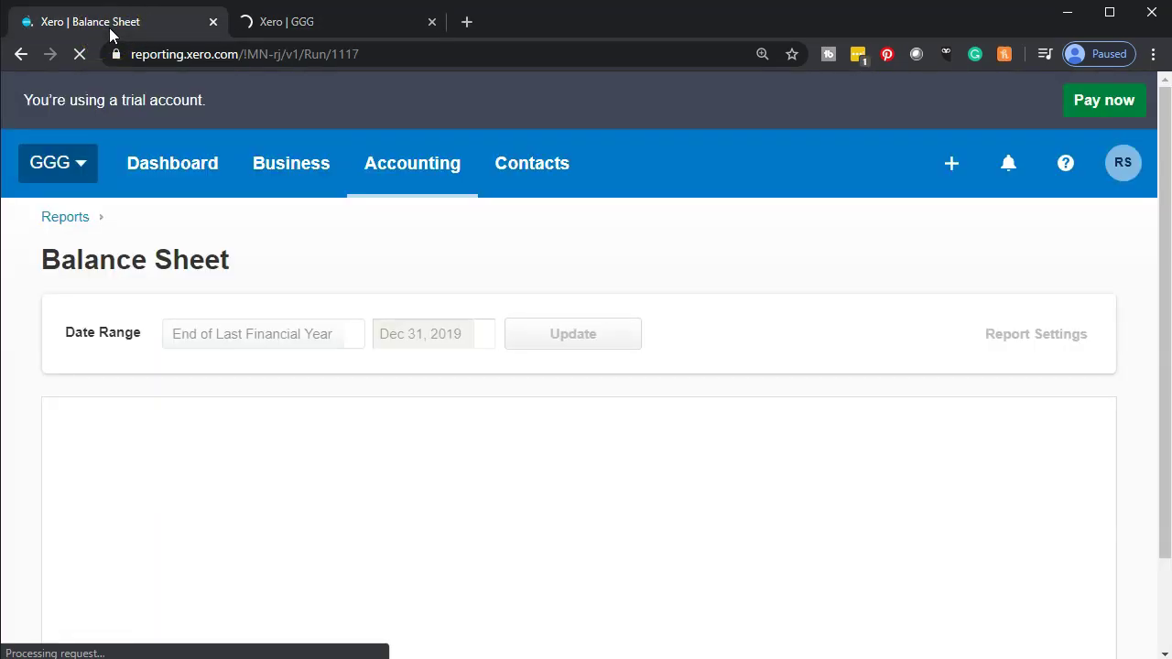
pyautogui.click(406, 163)
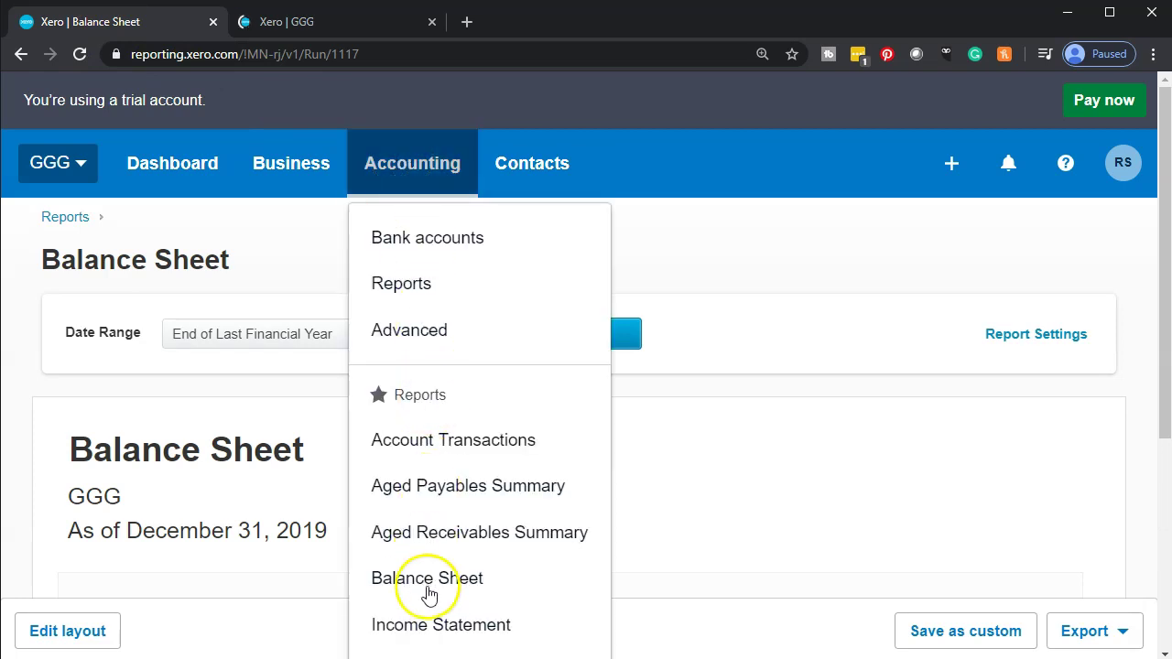
pyautogui.click(437, 628)
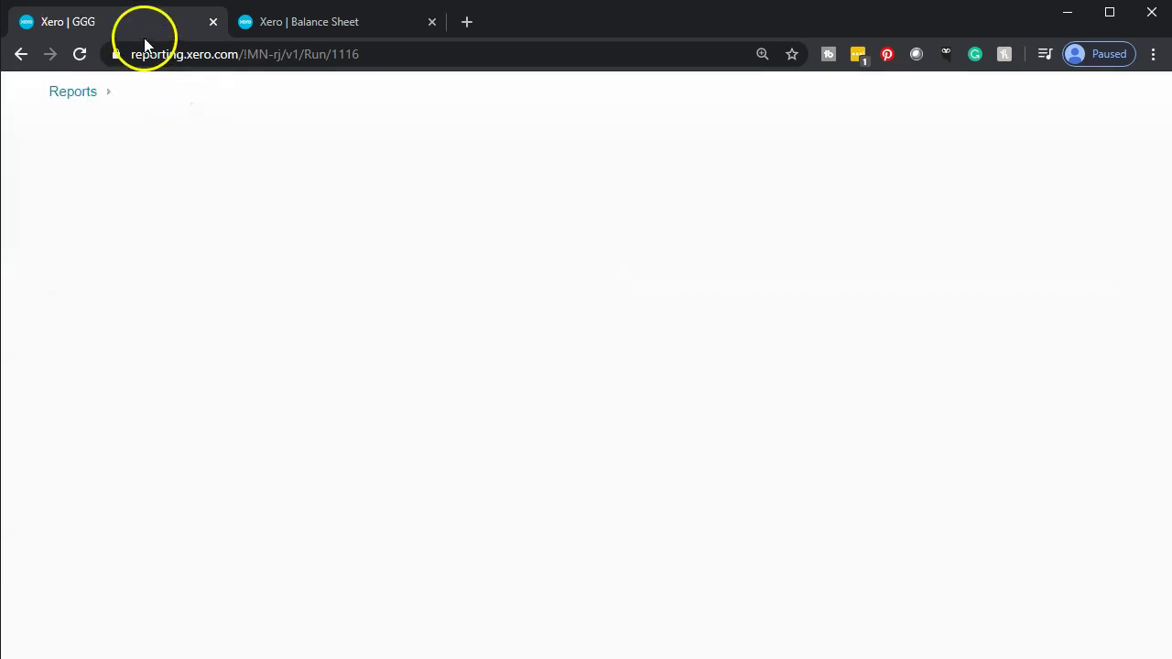
pyautogui.rightClick(144, 27)
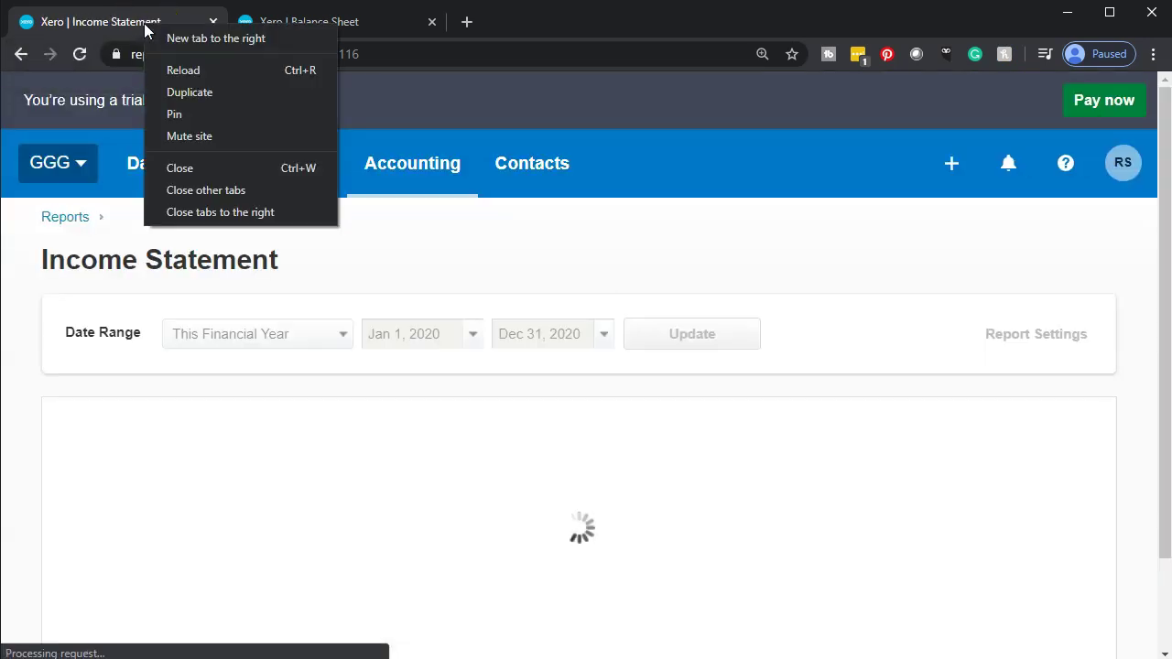
pyautogui.click(185, 92)
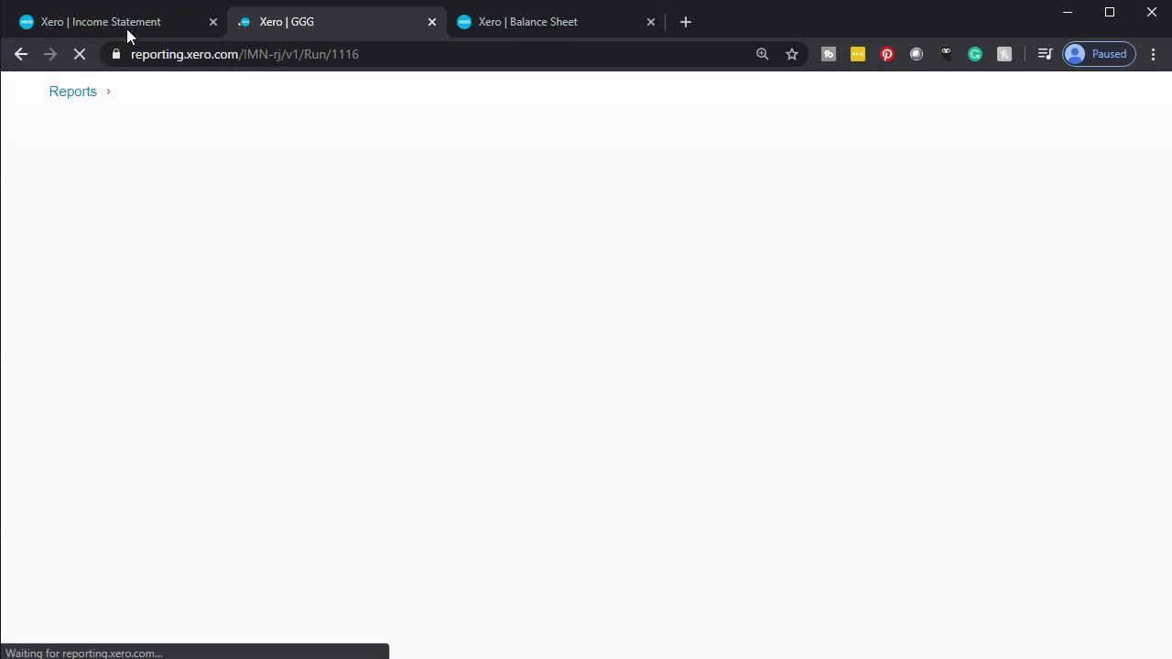
# - In the original browser tab, open the Bank Reconciliation Summary from the full reports list and duplicate that tab
pyautogui.click(126, 28)
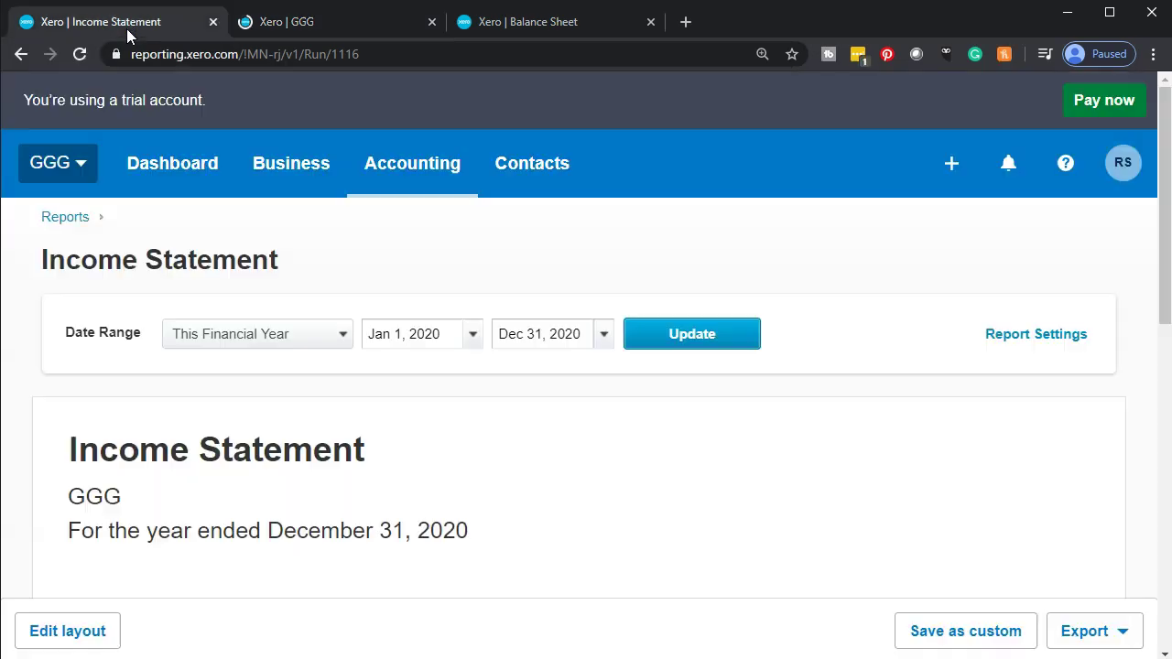
pyautogui.click(384, 171)
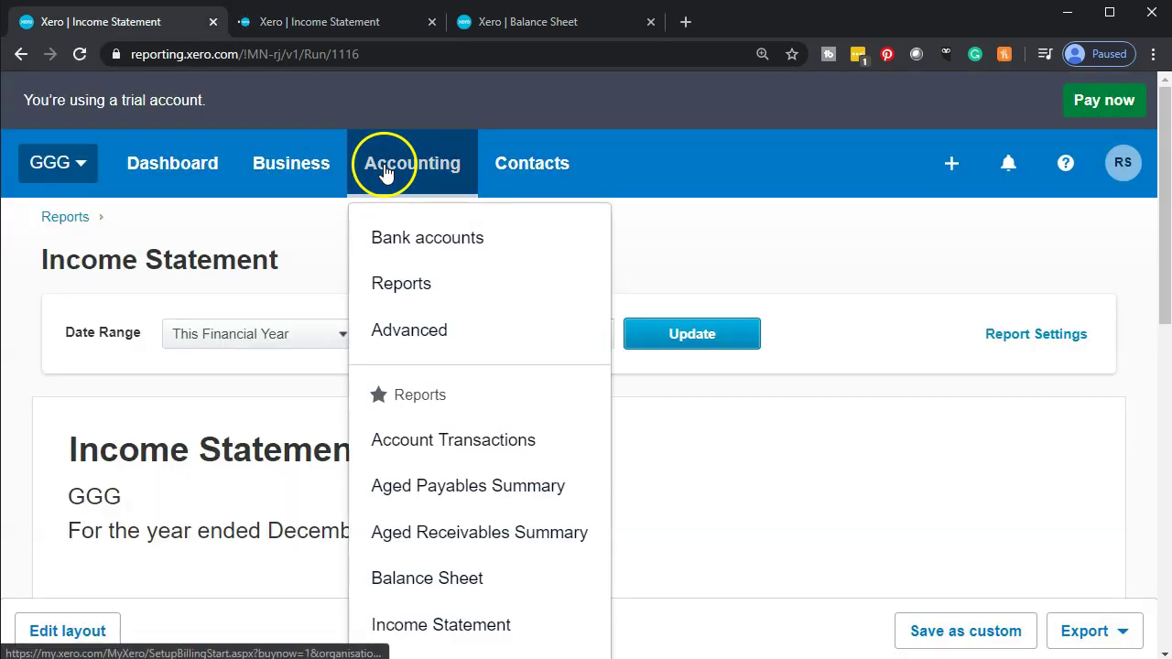
pyautogui.click(445, 287)
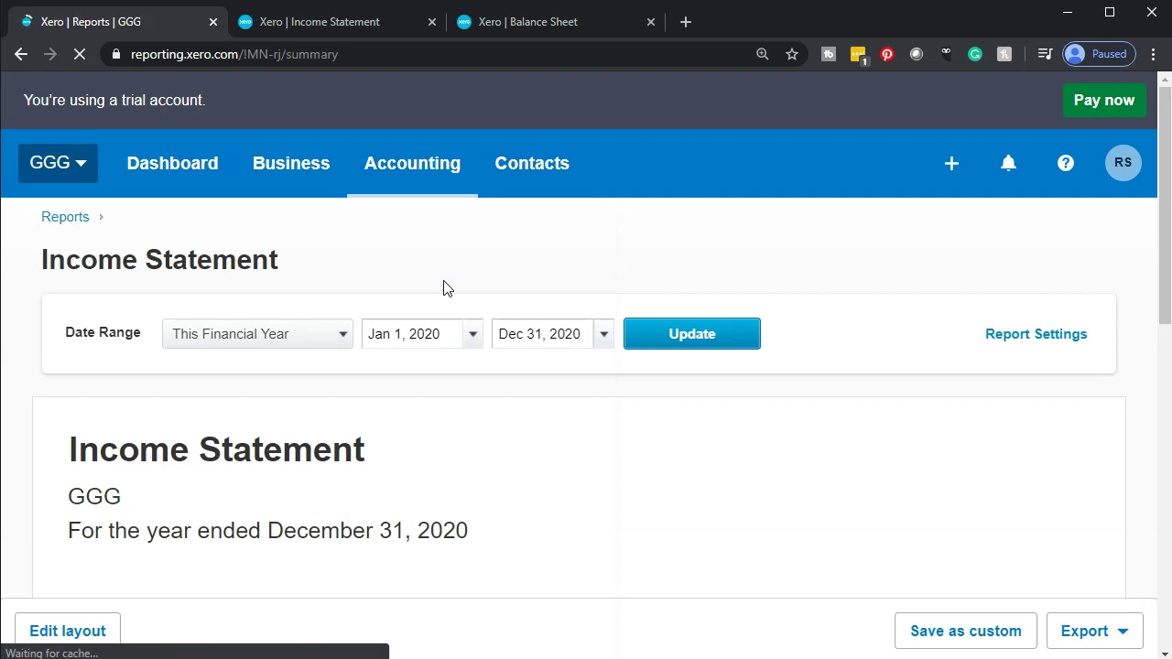
pyautogui.scroll(-5, 446, 288)
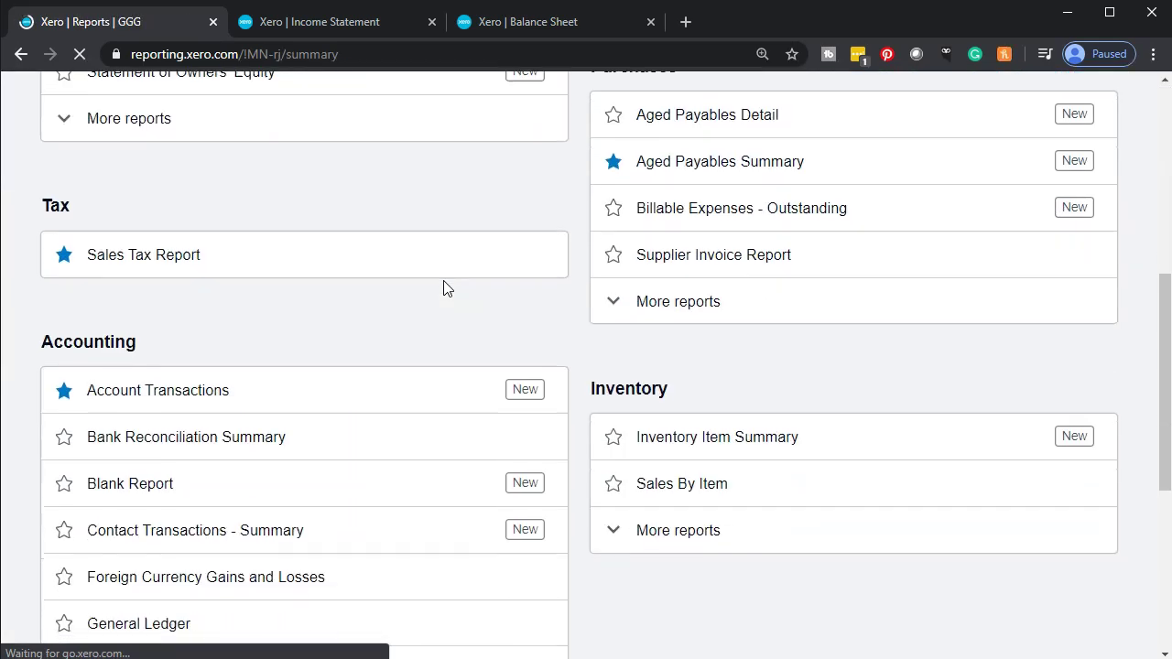
pyautogui.scroll(-2, 443, 288)
pyautogui.click(213, 318)
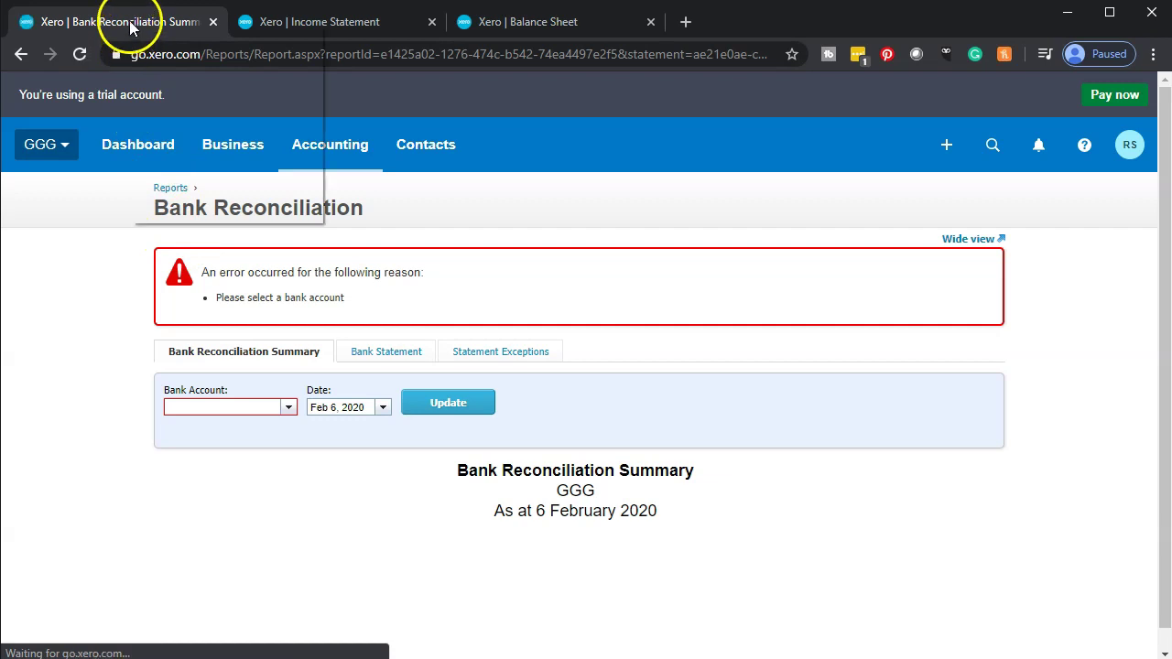
pyautogui.press('Escape')
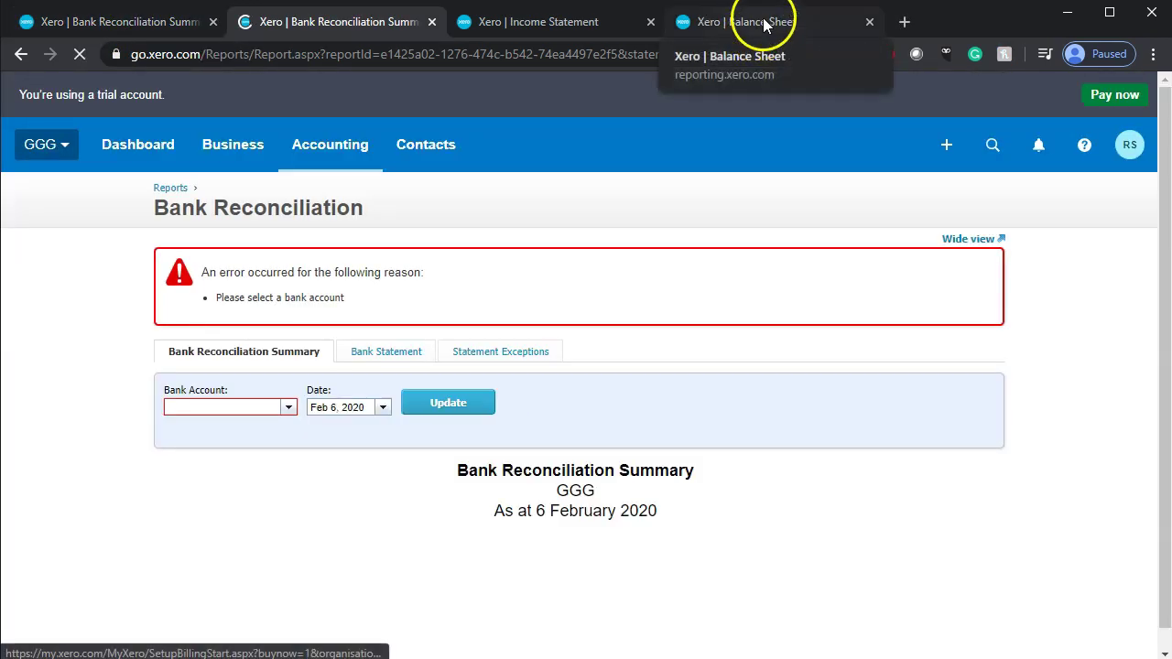
# - Set the Balance Sheet report's date to Mar 31, 2020 and update the report
pyautogui.click(763, 23)
pyautogui.scroll(-2, 783, 328)
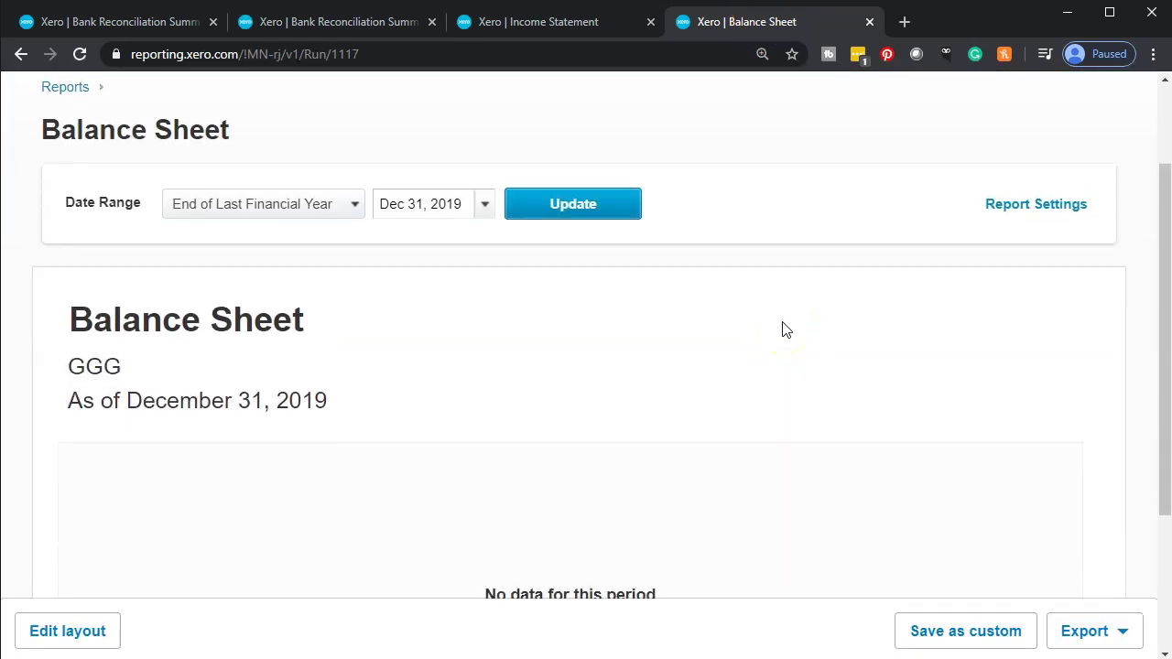
pyautogui.click(486, 152)
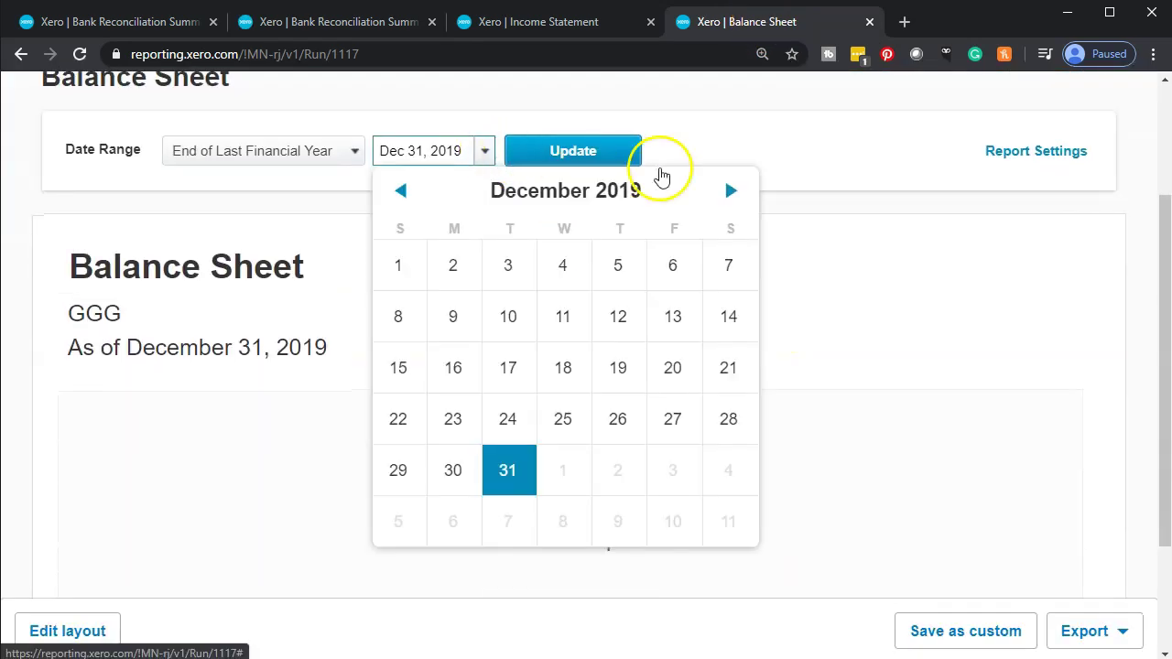
pyautogui.click(731, 191)
pyautogui.click(731, 191)
pyautogui.click(731, 192)
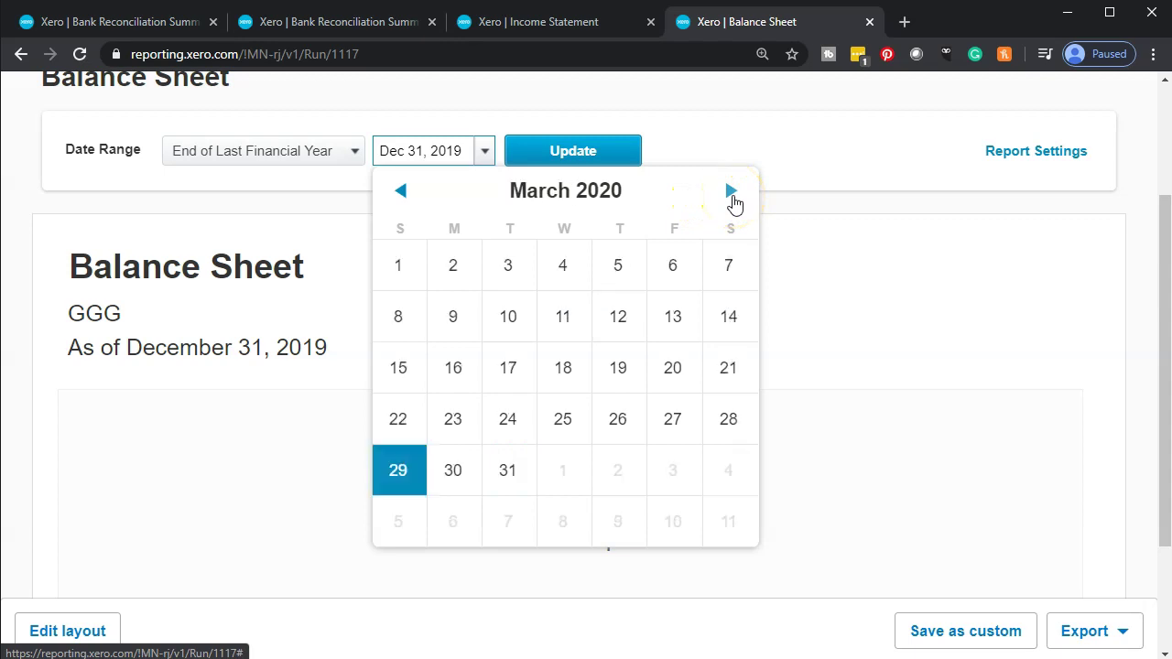
pyautogui.click(512, 471)
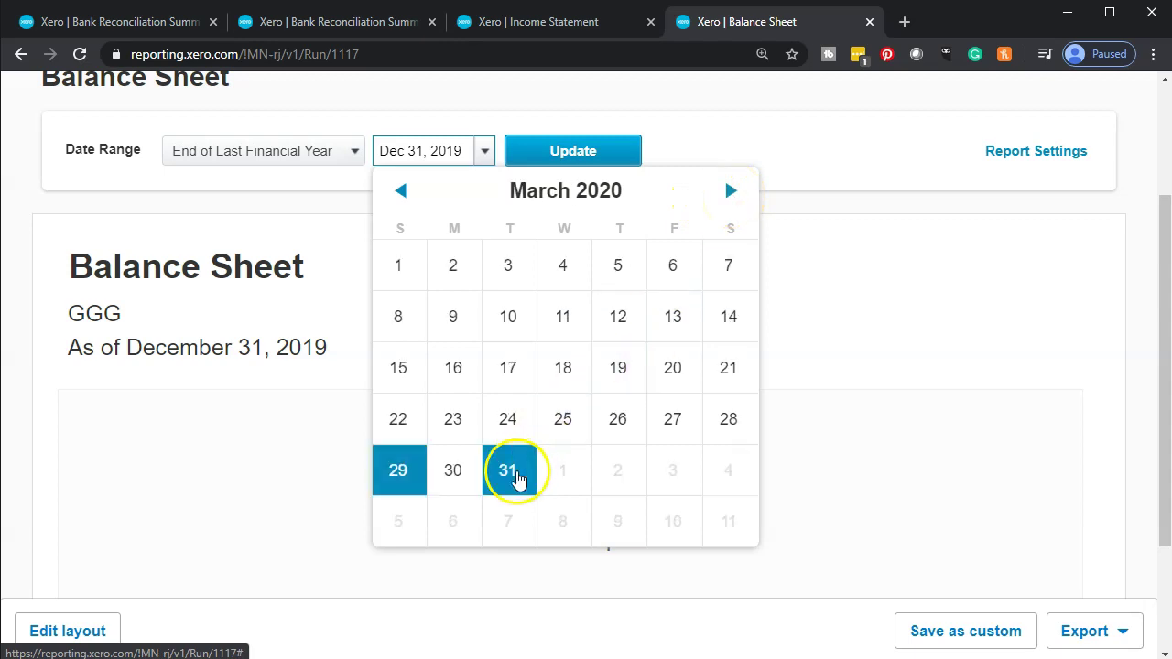
pyautogui.click(580, 159)
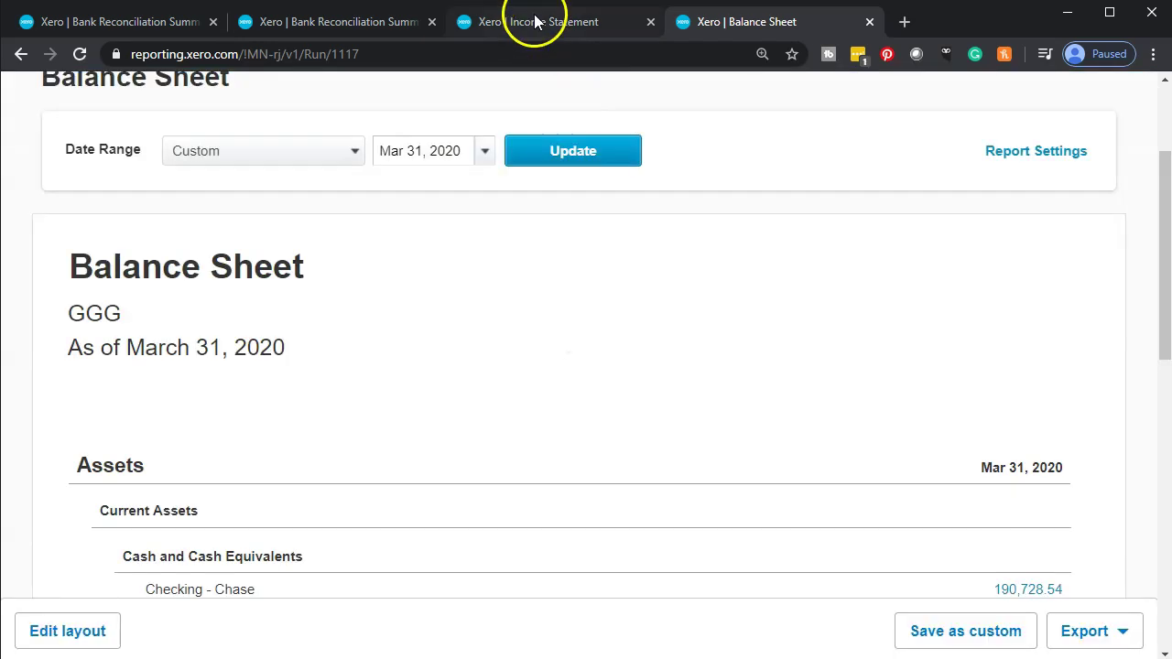
# - Set the Income Statement's start date to Apr 1, 2020 and update the report
pyautogui.click(500, 21)
pyautogui.scroll(-2, 484, 431)
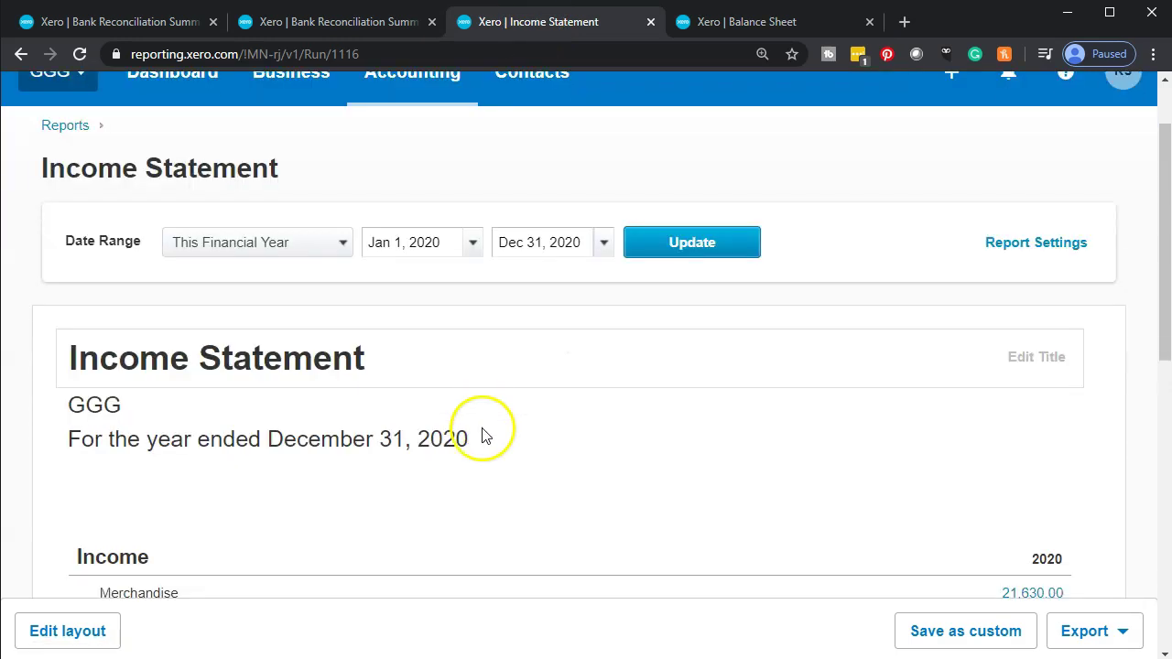
pyautogui.click(473, 152)
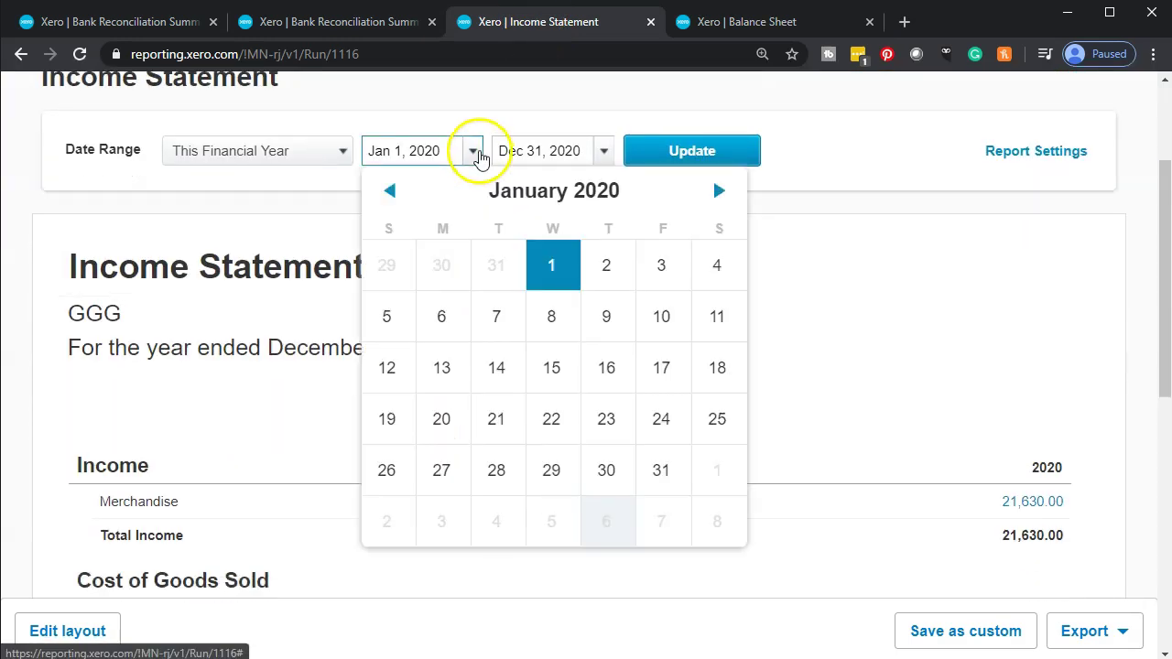
pyautogui.click(714, 190)
pyautogui.click(713, 191)
pyautogui.click(714, 190)
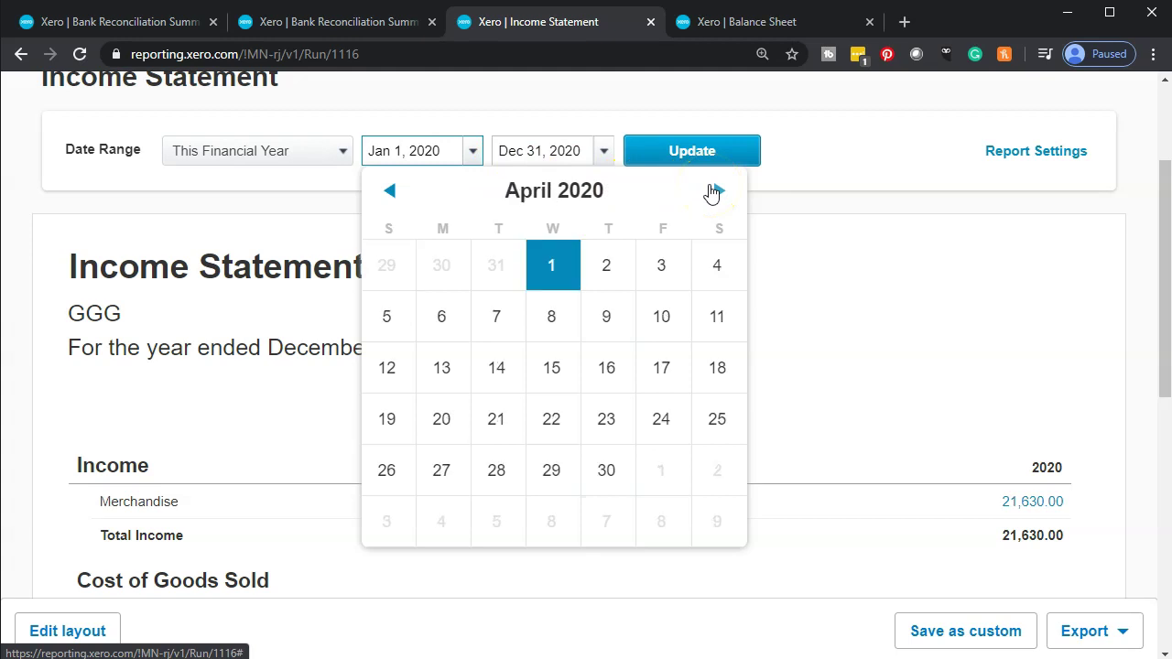
pyautogui.click(546, 266)
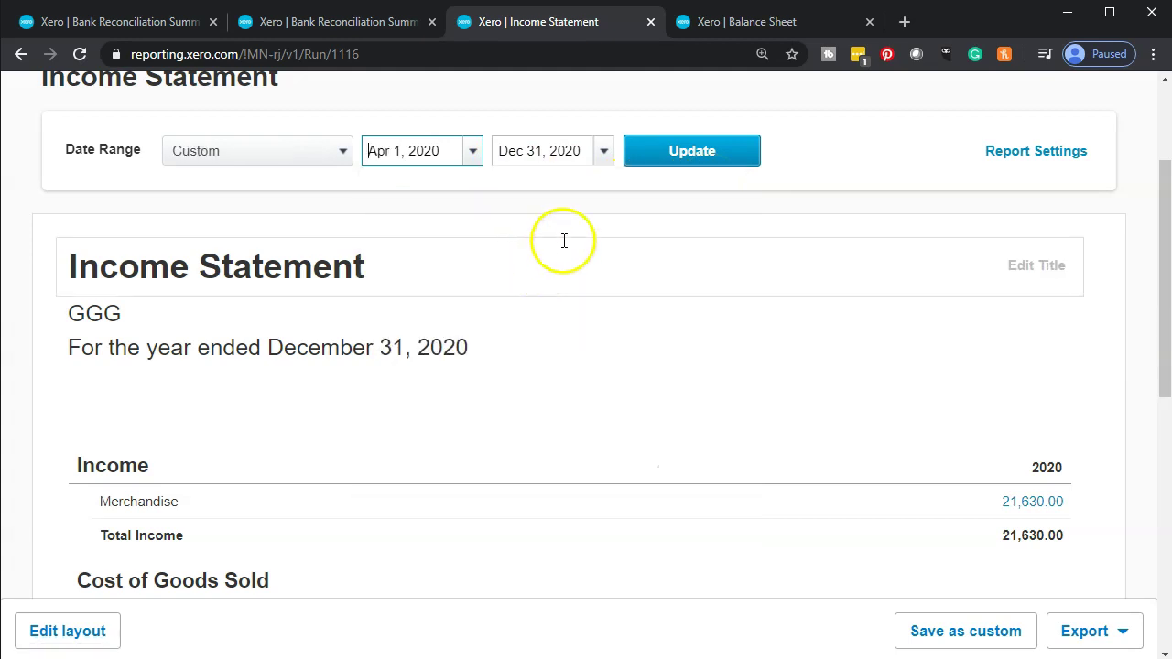
pyautogui.click(691, 150)
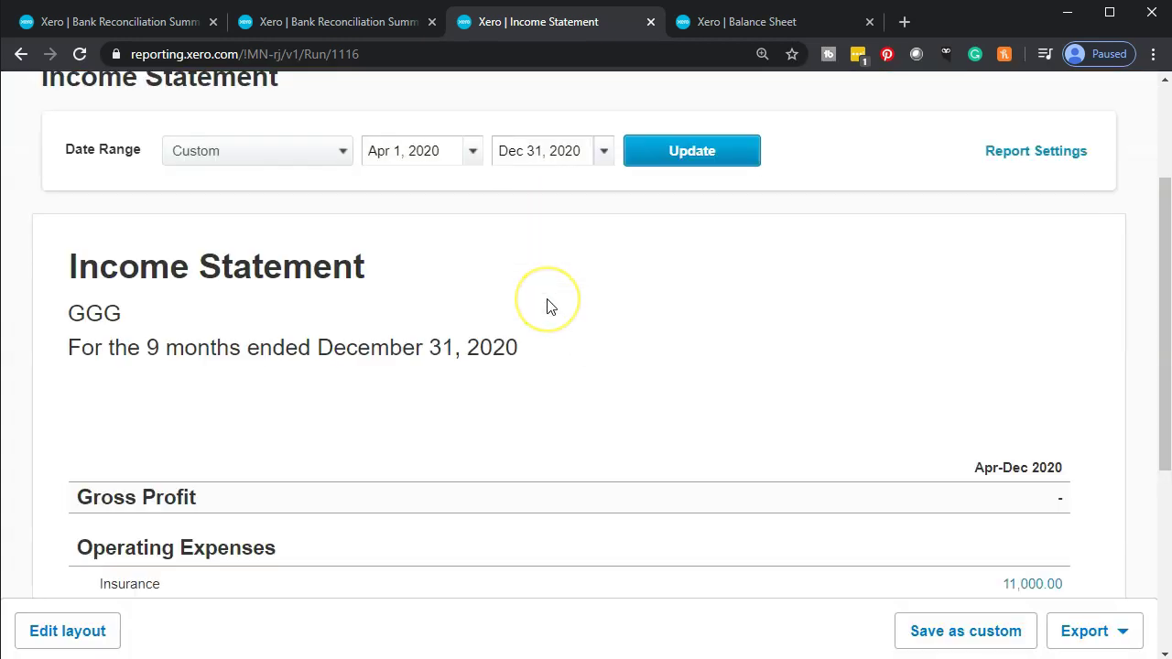
# - Run the duplicated Bank Reconciliation Summary for the Checking - Chase account as of Apr 30, 2020
pyautogui.click(334, 23)
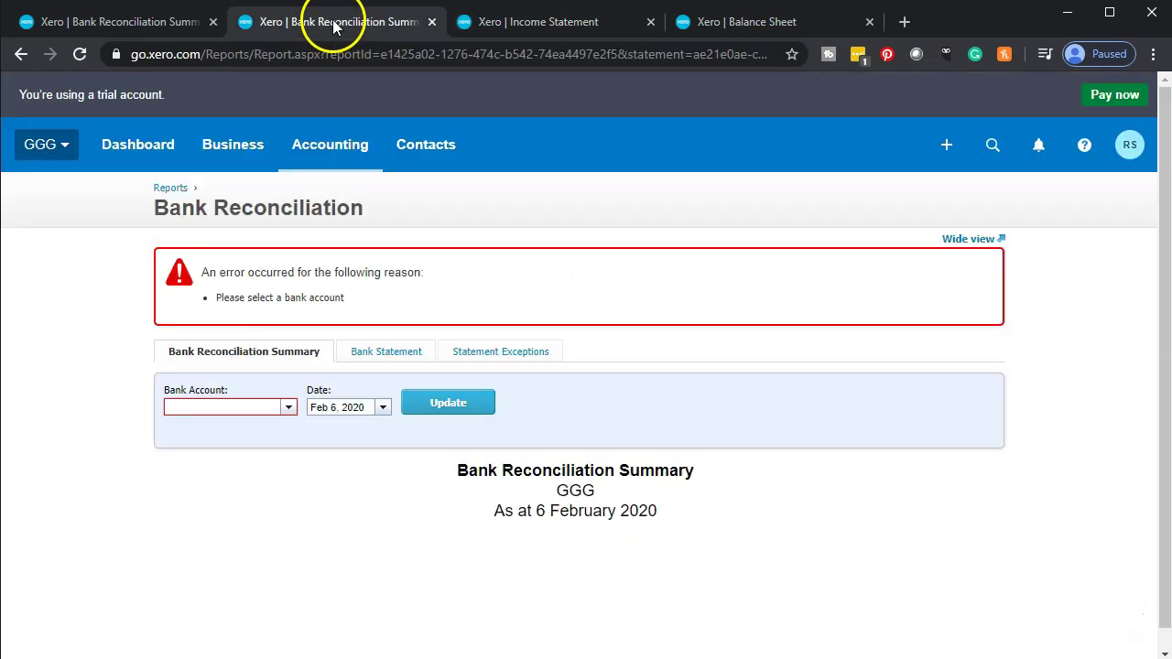
pyautogui.click(288, 408)
pyautogui.click(262, 426)
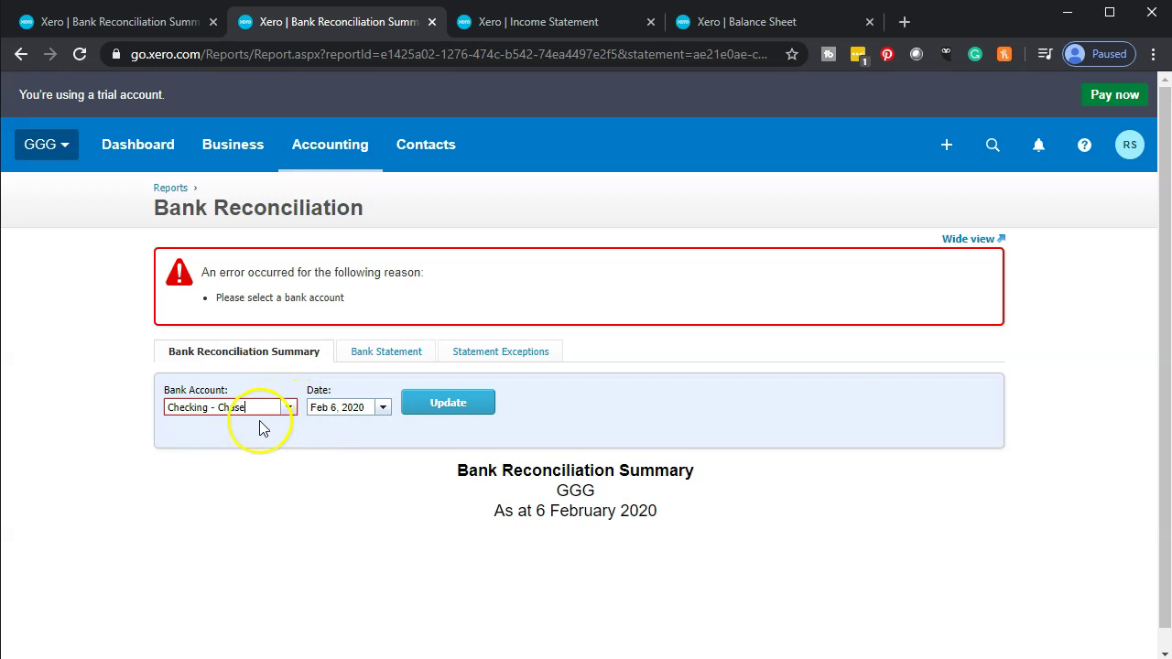
pyautogui.click(383, 408)
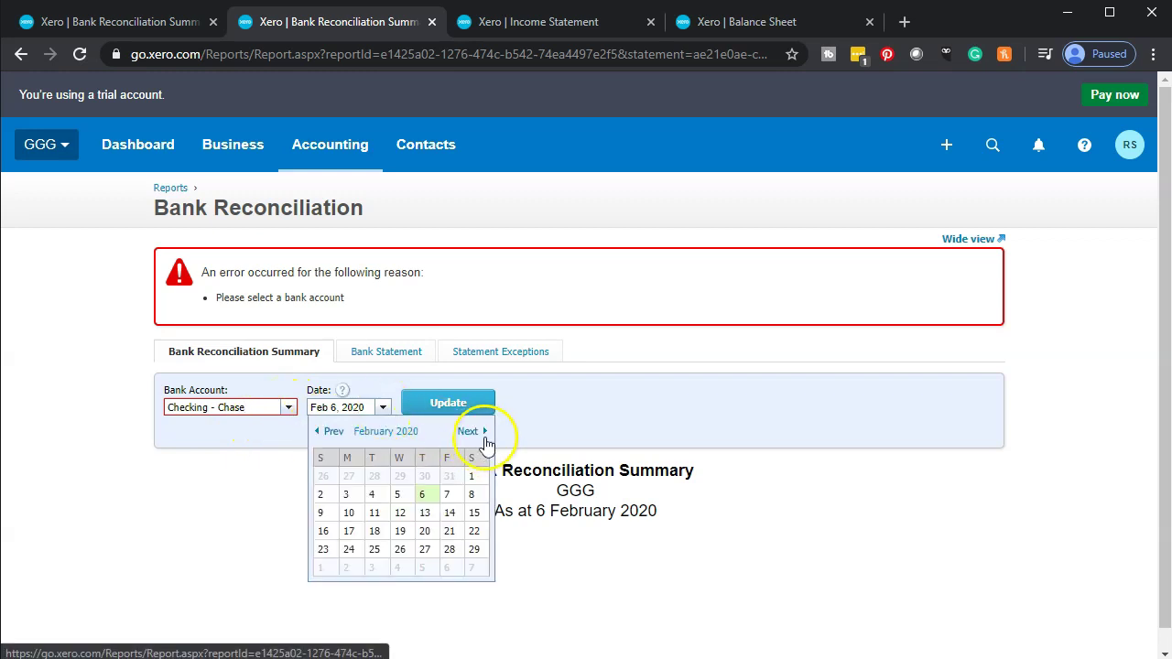
pyautogui.click(484, 435)
pyautogui.click(484, 436)
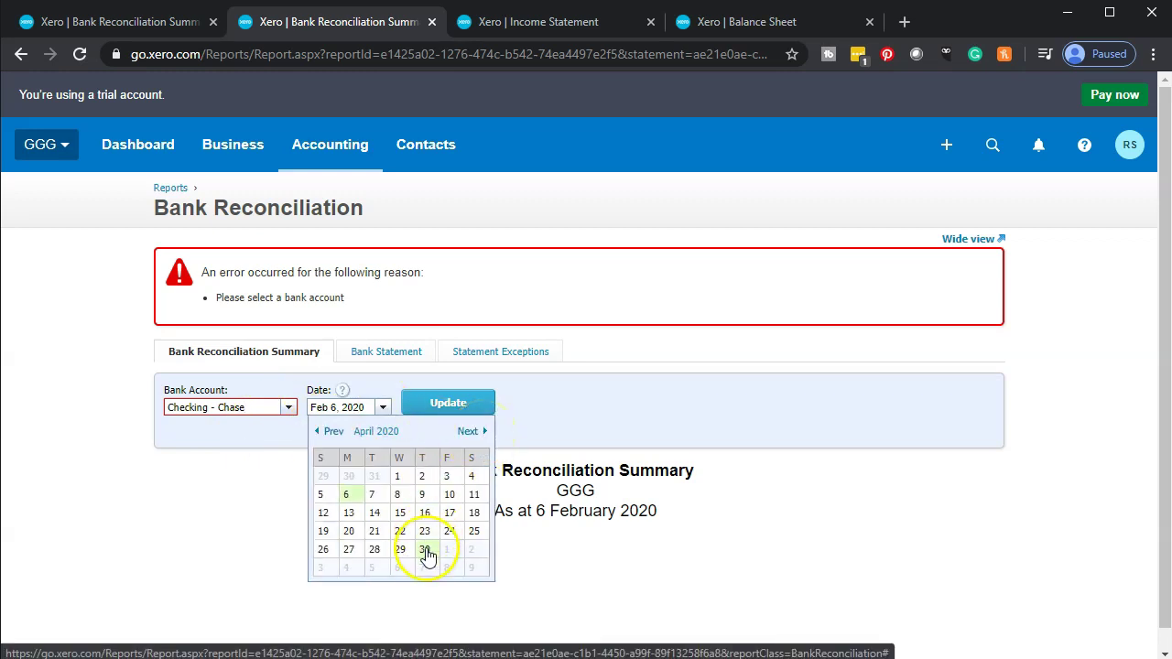
pyautogui.click(423, 549)
pyautogui.click(449, 404)
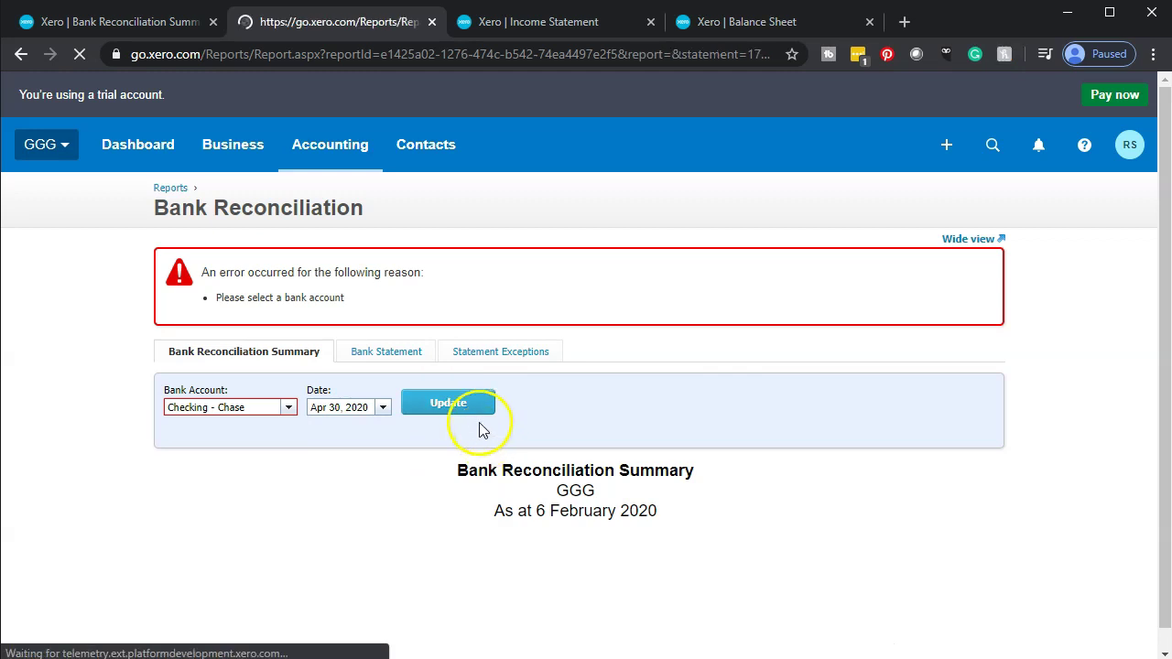
# - In the original browser tab, go to the bank accounts and open the Checking - Chase items awaiting reconciliation
pyautogui.click(119, 23)
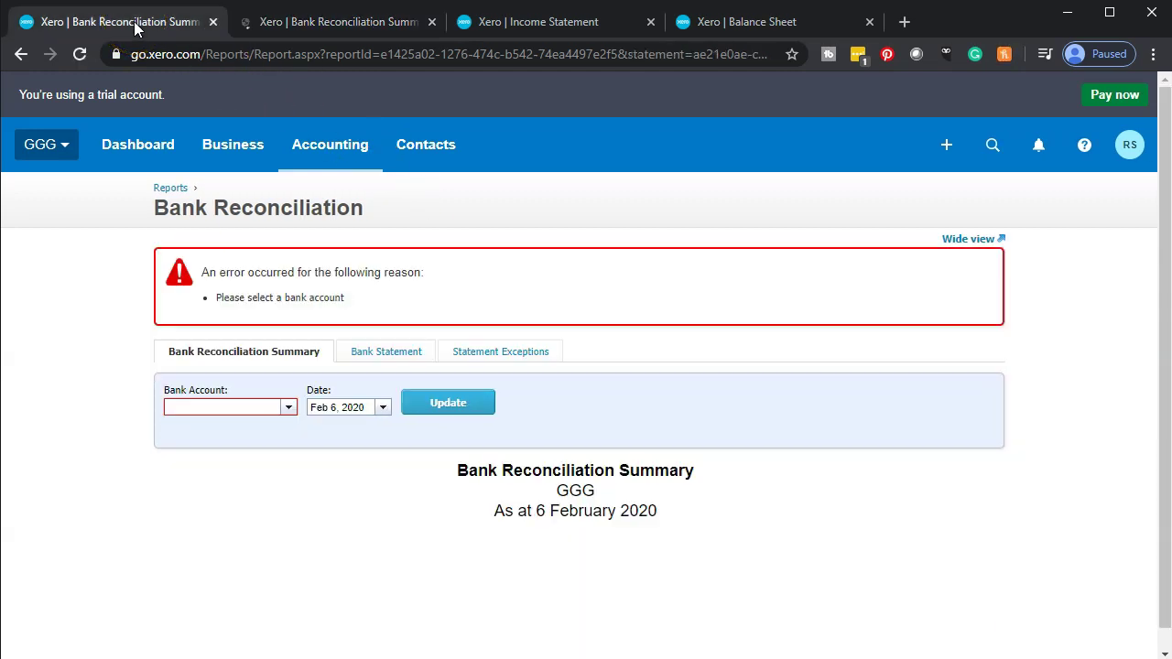
pyautogui.click(335, 168)
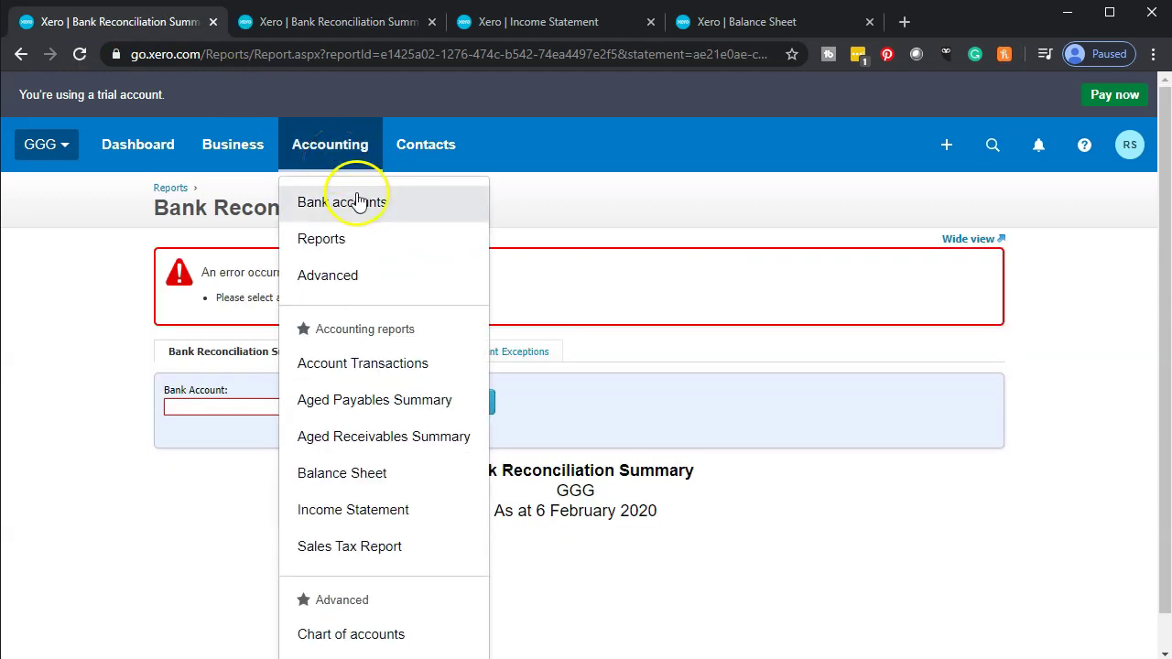
pyautogui.click(399, 203)
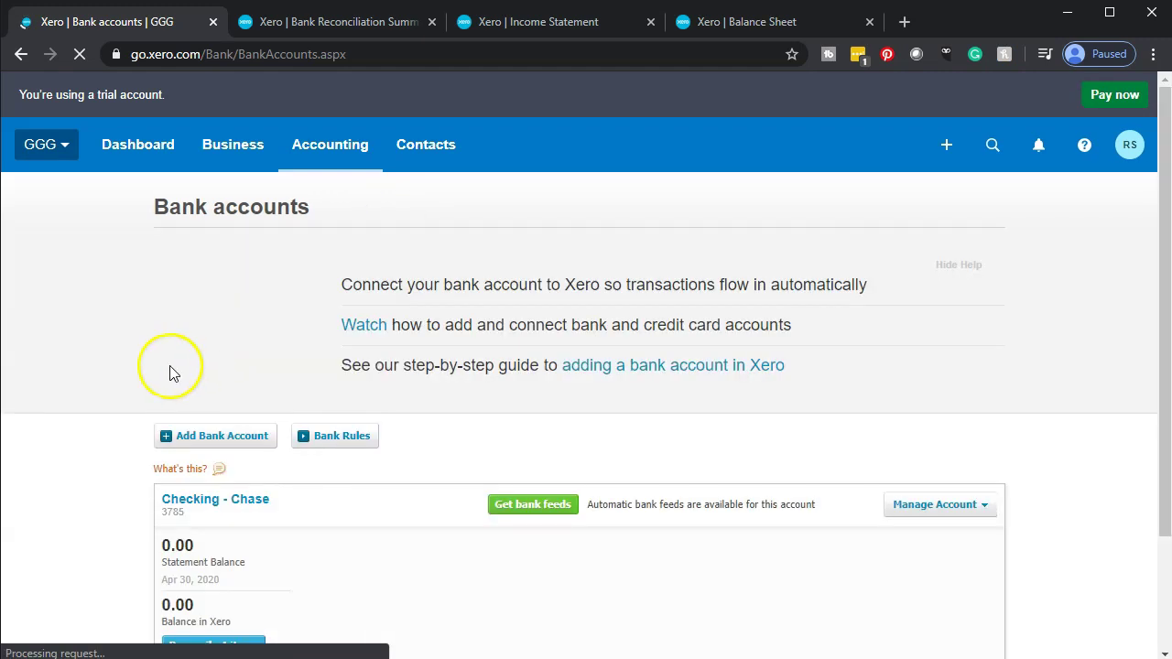
pyautogui.scroll(-2, 104, 384)
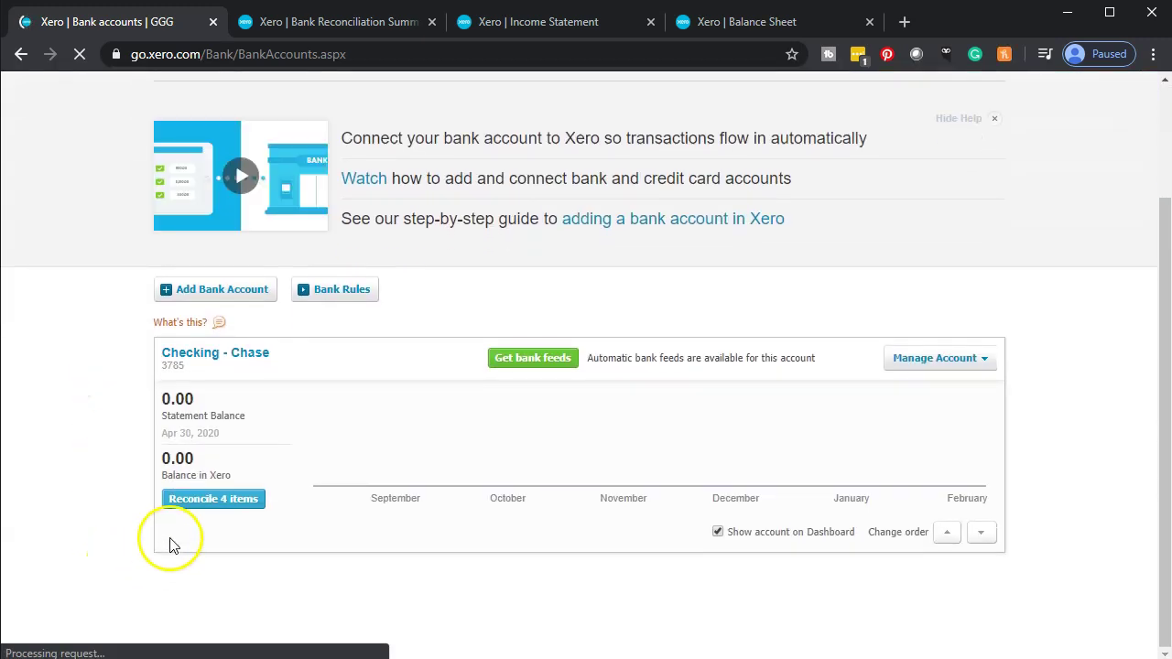
pyautogui.click(200, 506)
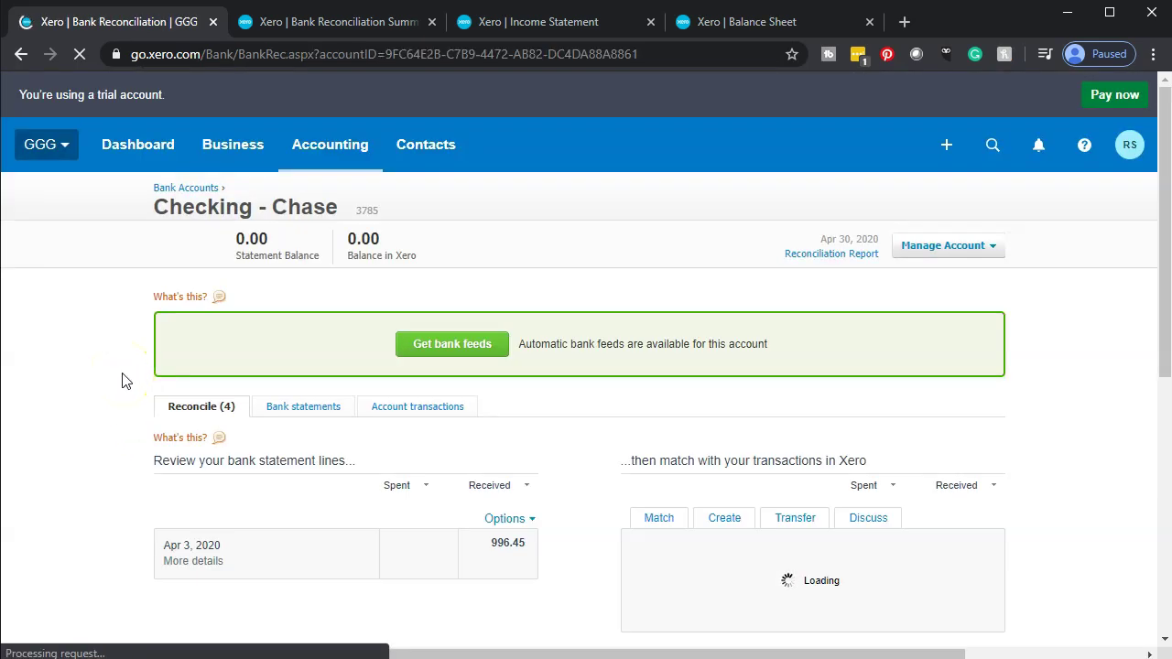
# - Review the Checking - Chase statement lines and their suggested matches at an enlarged page size
pyautogui.scroll(-3, 125, 381)
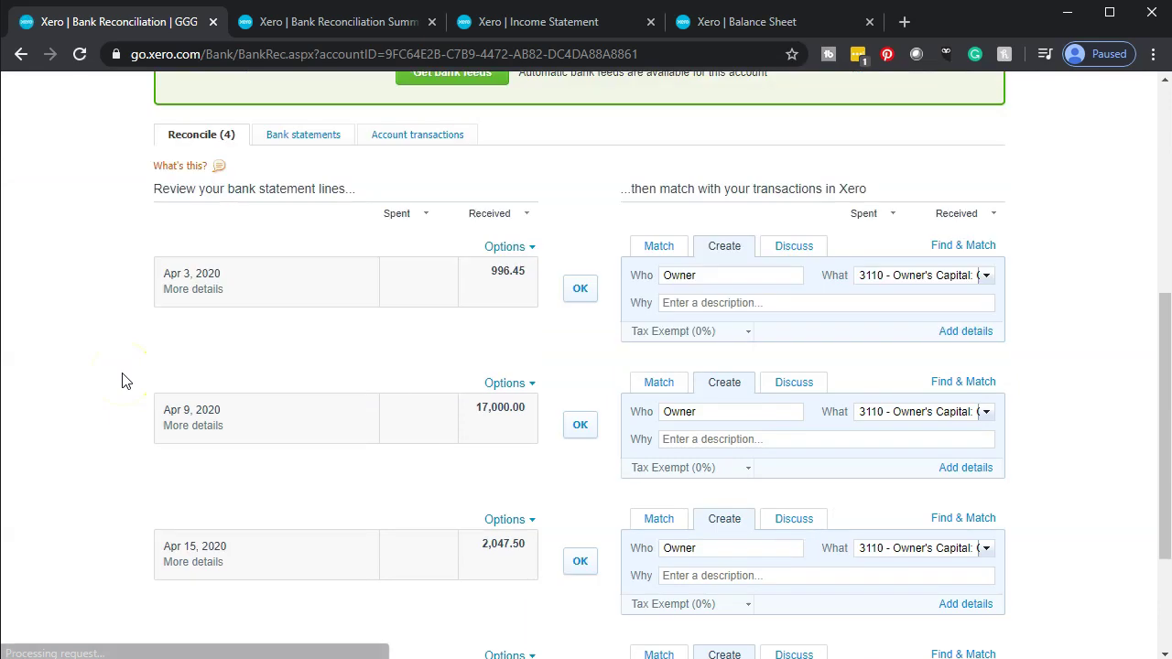
pyautogui.scroll(-2, 125, 381)
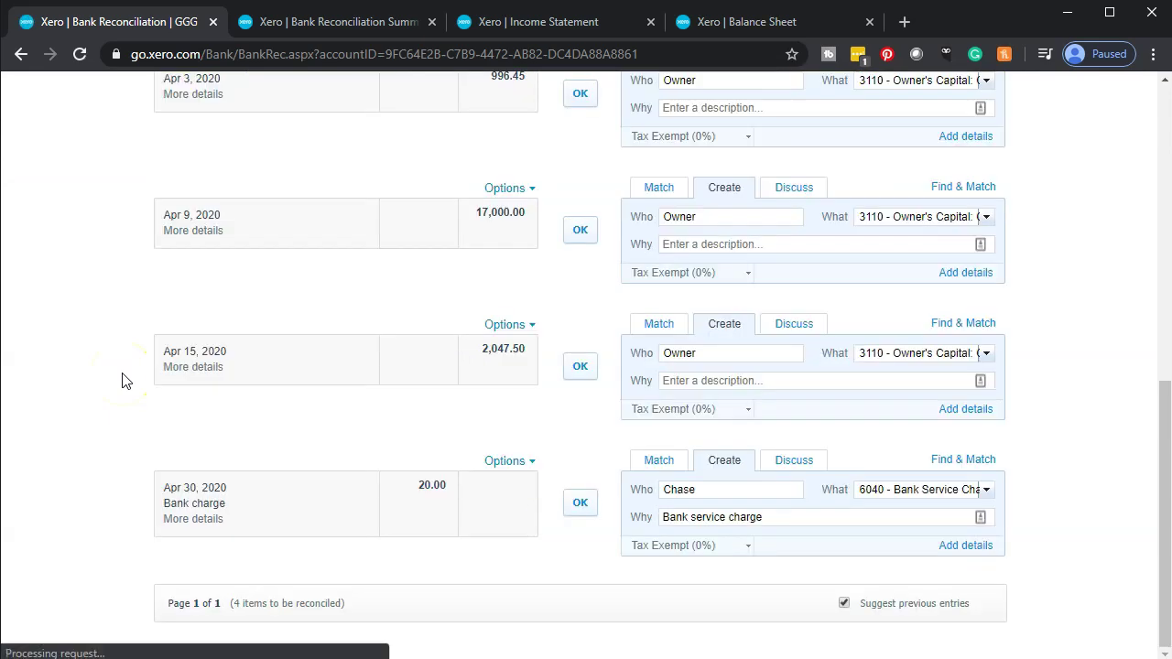
pyautogui.scroll(2, 110, 372)
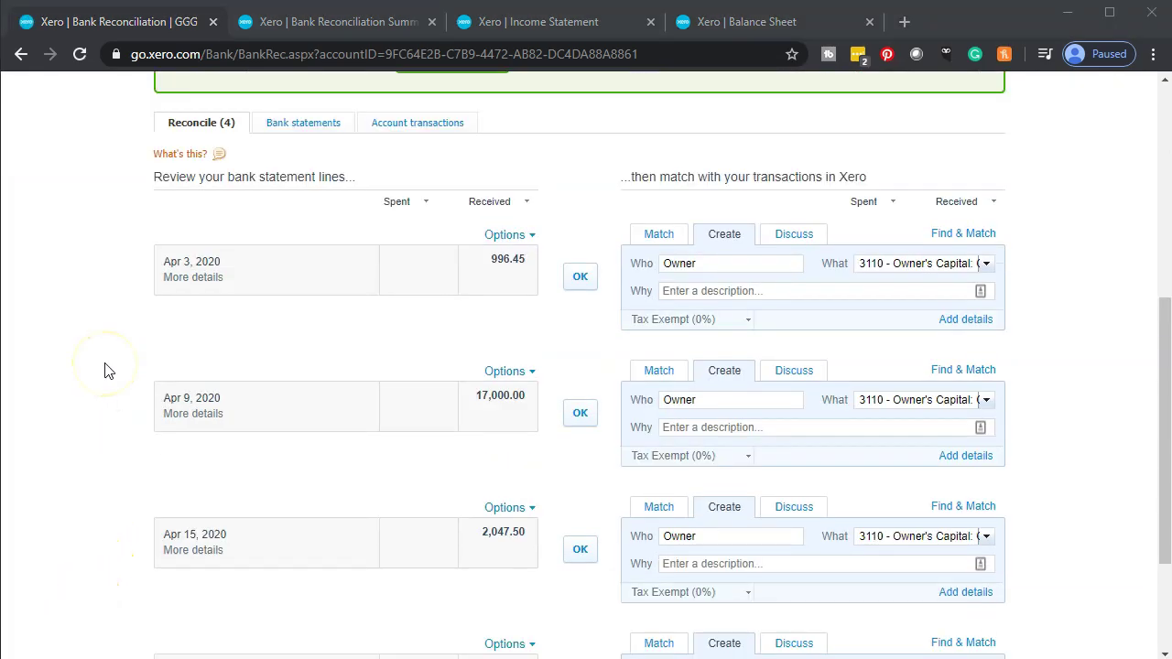
pyautogui.hotkey('ctrl', '+')
pyautogui.hotkey('ctrl', '+')
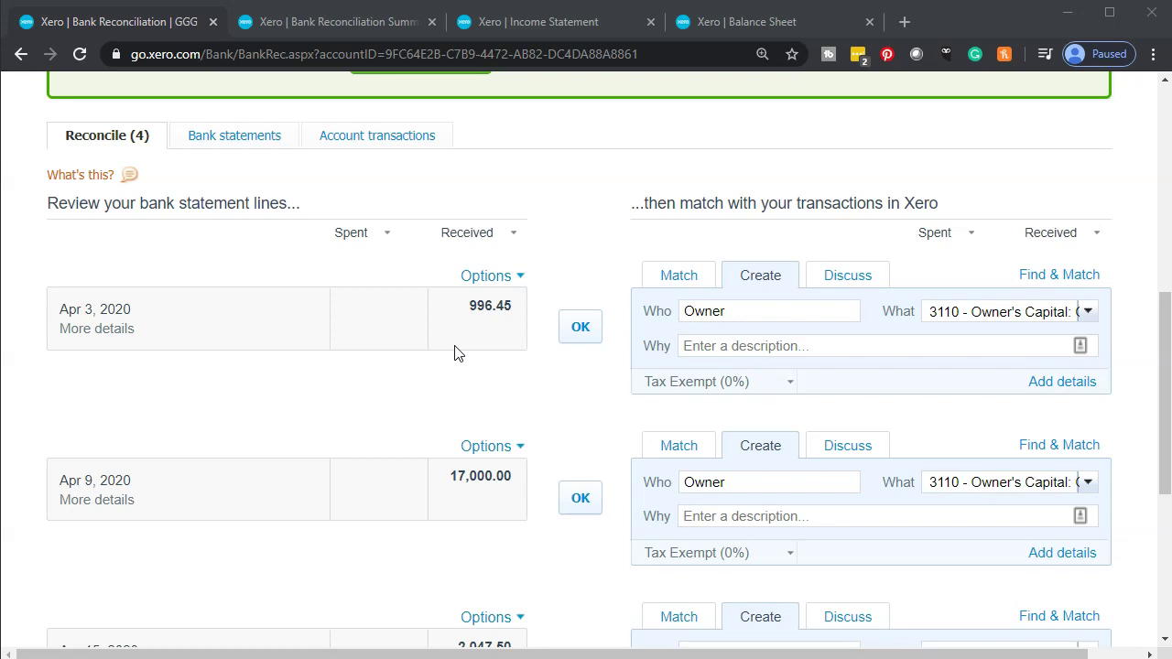
# - Switch to QuickBooks Desktop, examine the home page flow from invoices to deposits, and return to the Xero reconciliation page
pyautogui.click(504, 389)
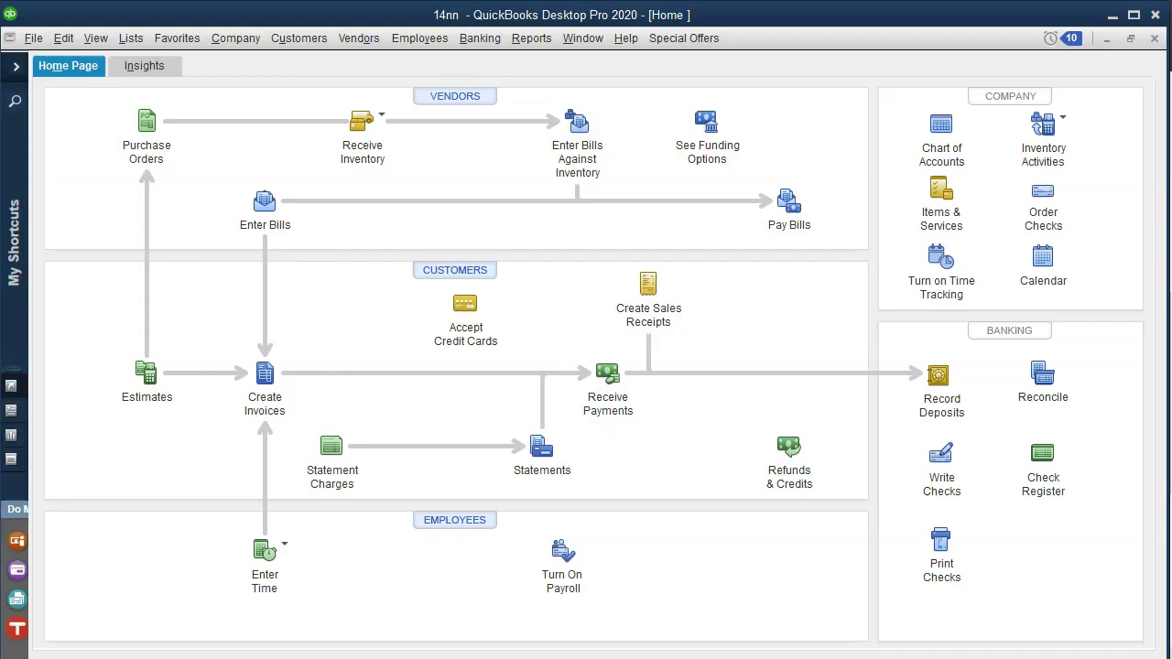
pyautogui.click(718, 449)
pyautogui.click(649, 451)
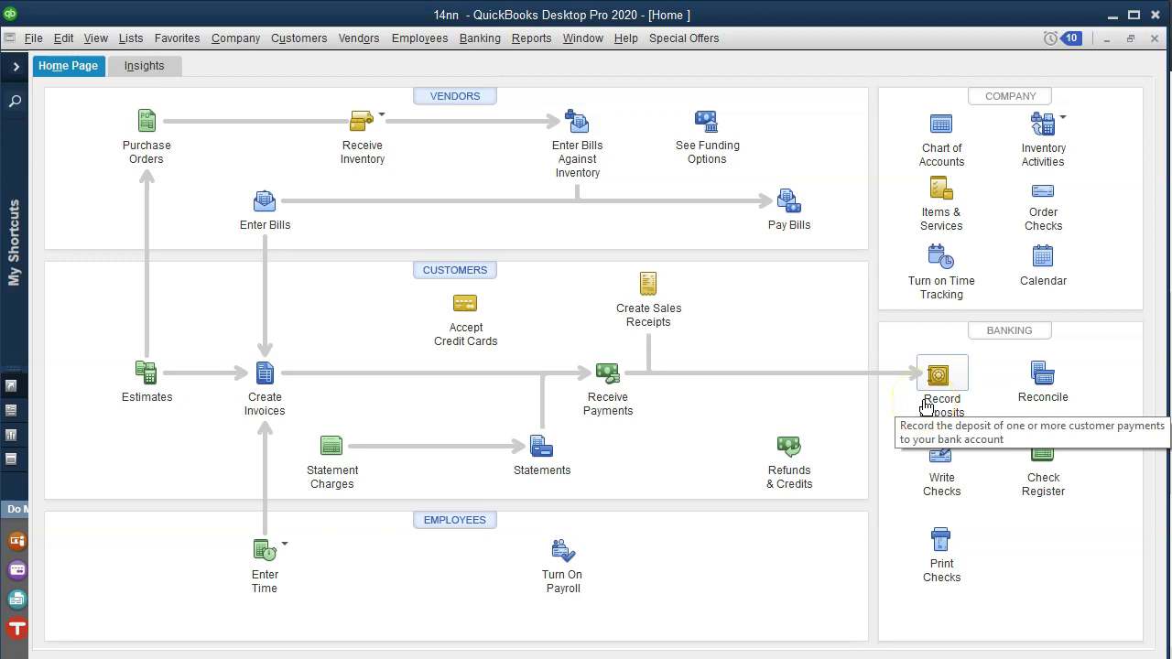
pyautogui.click(278, 403)
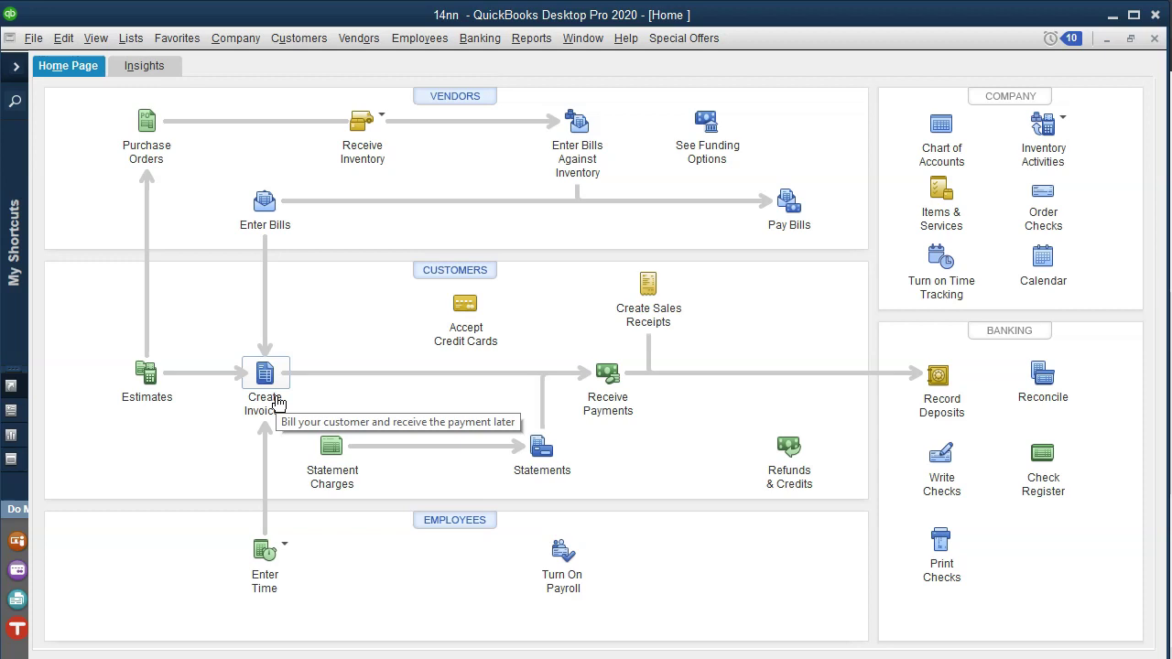
pyautogui.click(273, 366)
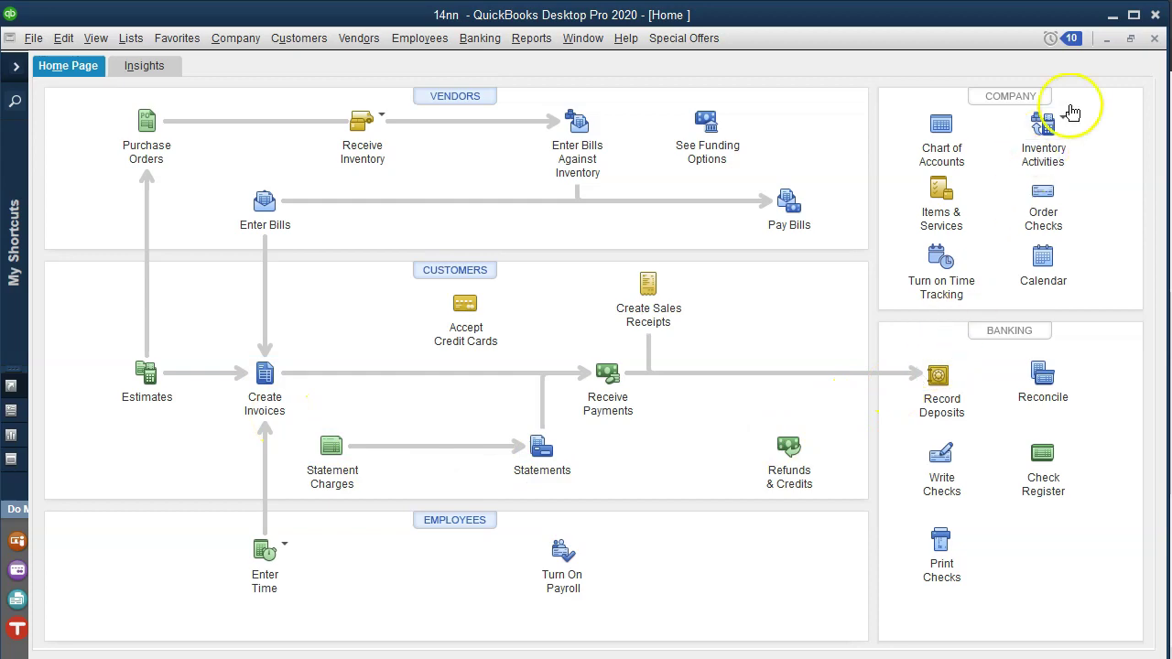
pyautogui.click(1115, 15)
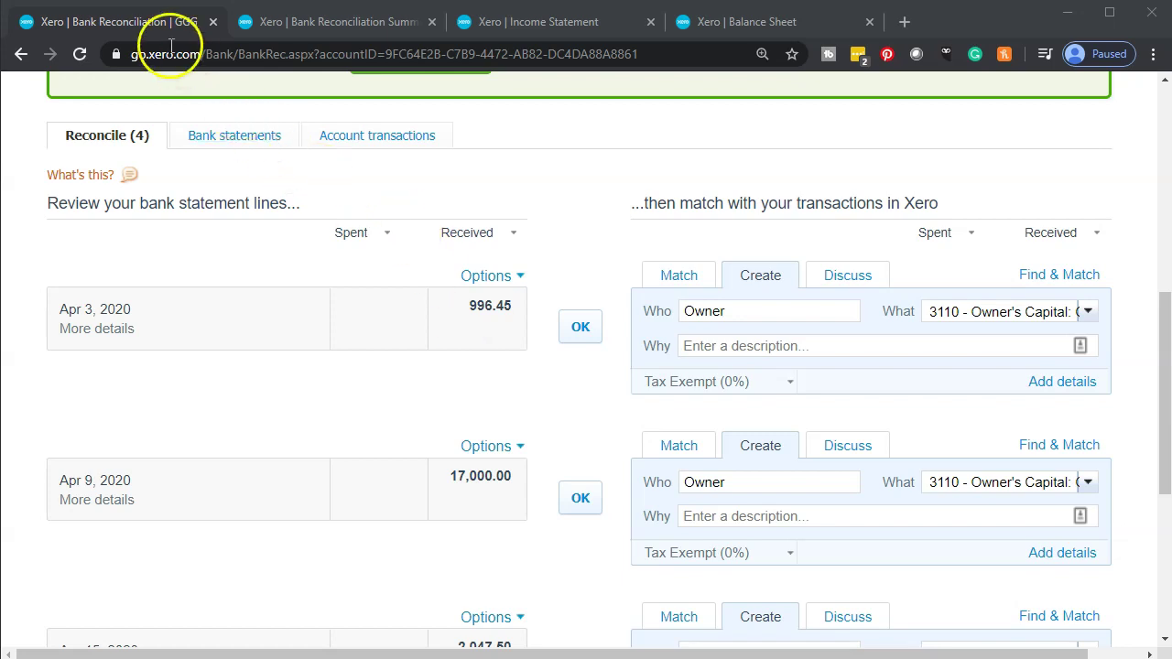
# - Duplicate the Bank Reconciliation browser tab and return to the original one
pyautogui.rightClick(142, 28)
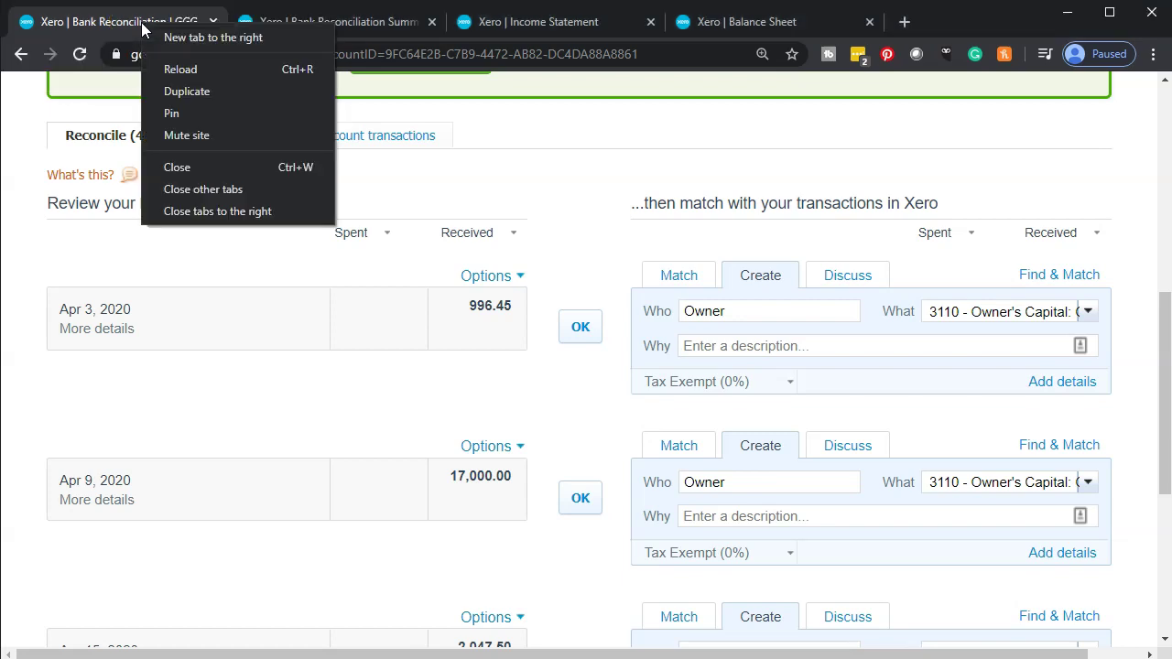
pyautogui.click(182, 91)
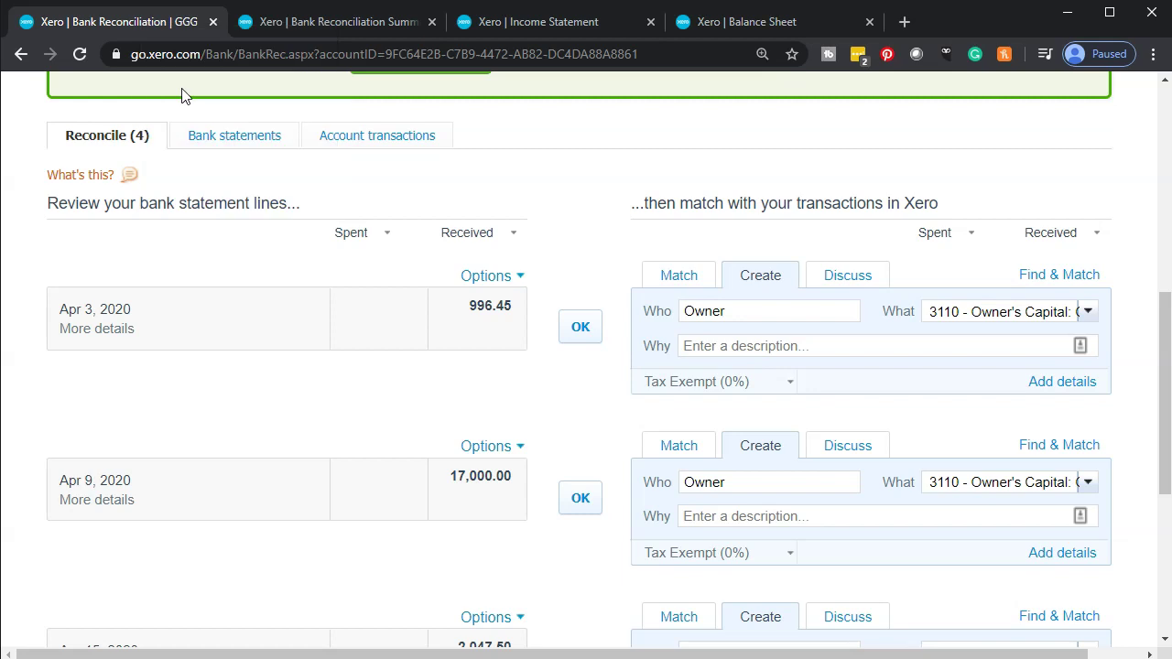
pyautogui.click(128, 26)
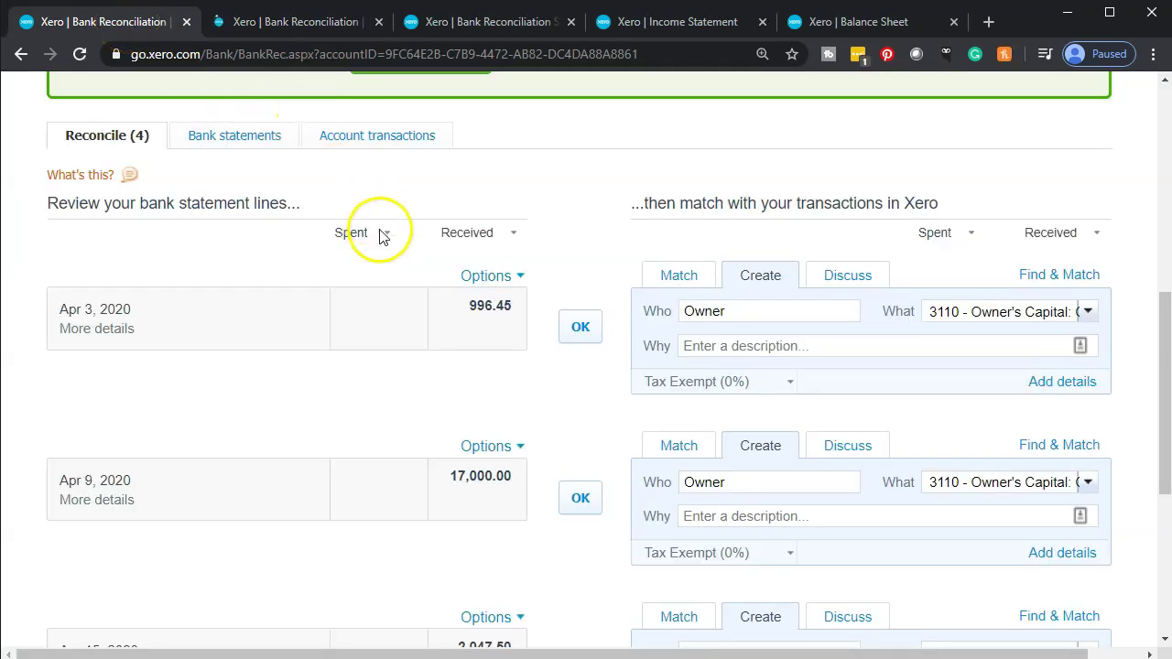
# - Create a new invoice and enter the customer's name as a new contact
pyautogui.scroll(6, 435, 311)
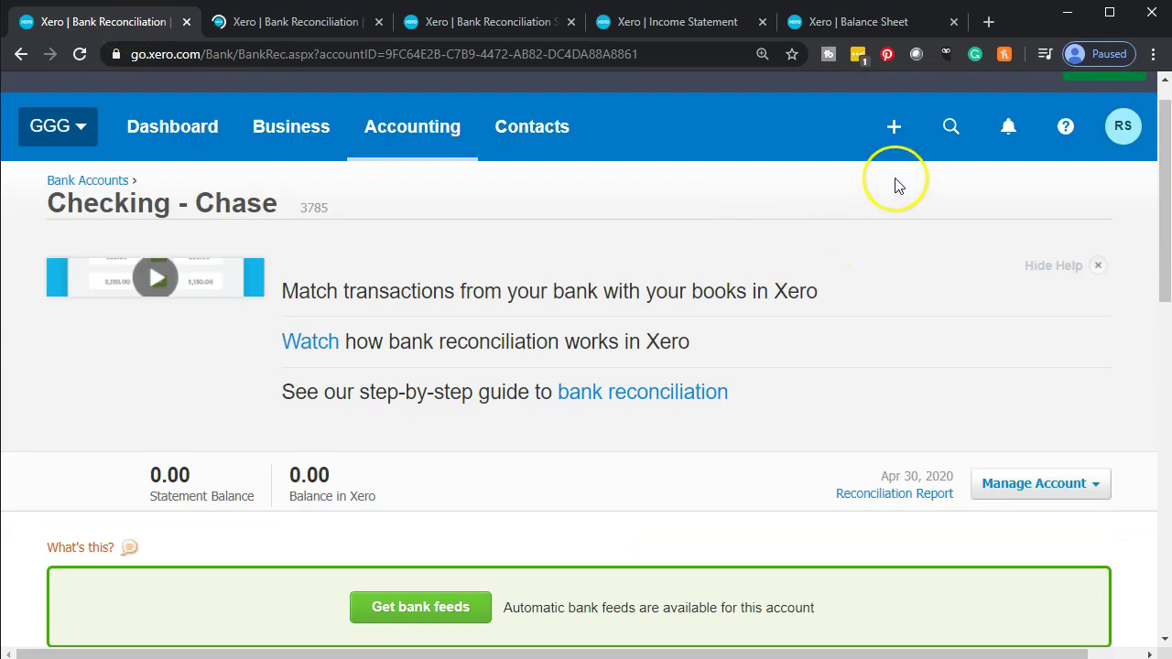
pyautogui.click(897, 130)
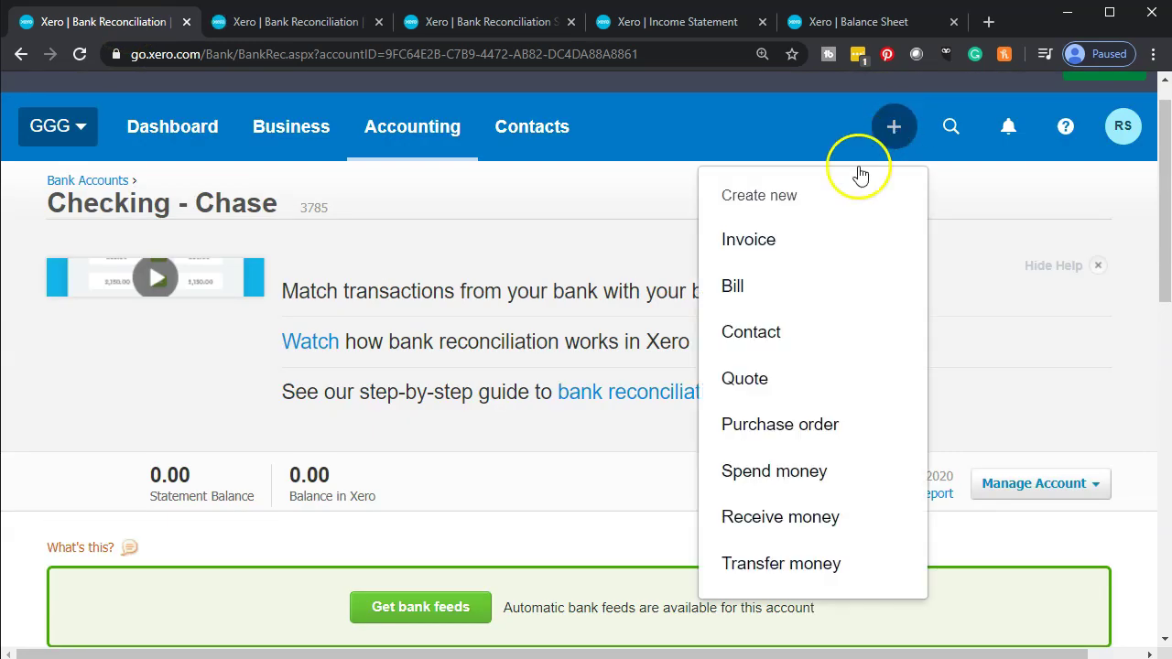
pyautogui.click(747, 239)
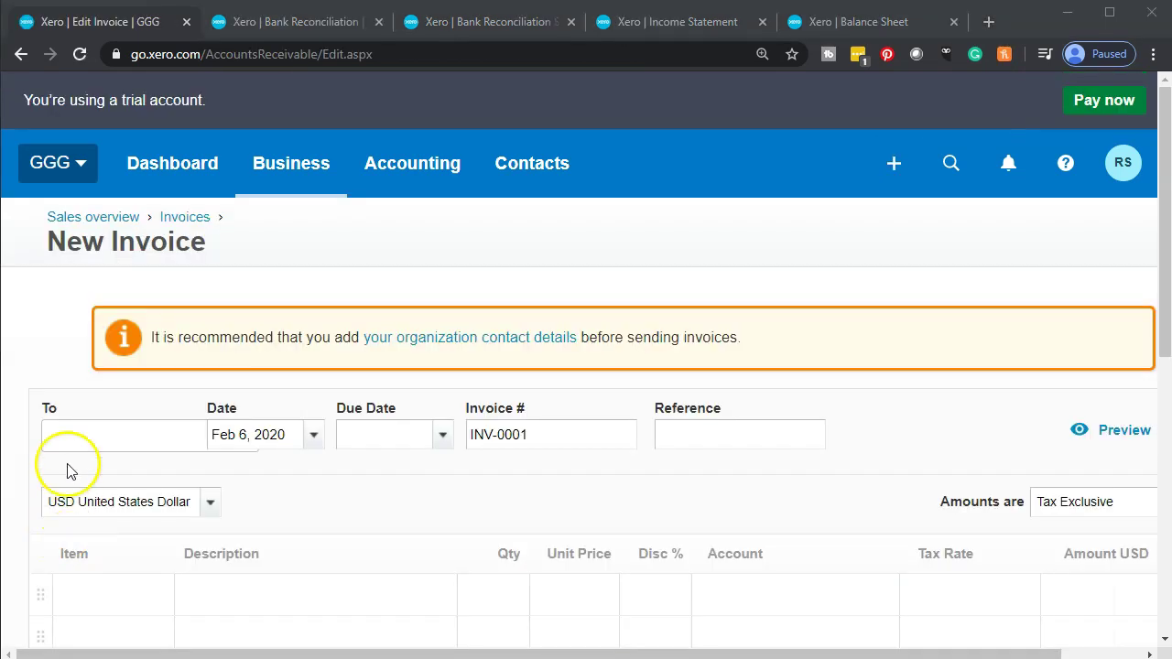
pyautogui.scroll(-3, 70, 449)
pyautogui.click(80, 155)
pyautogui.write('Adam')
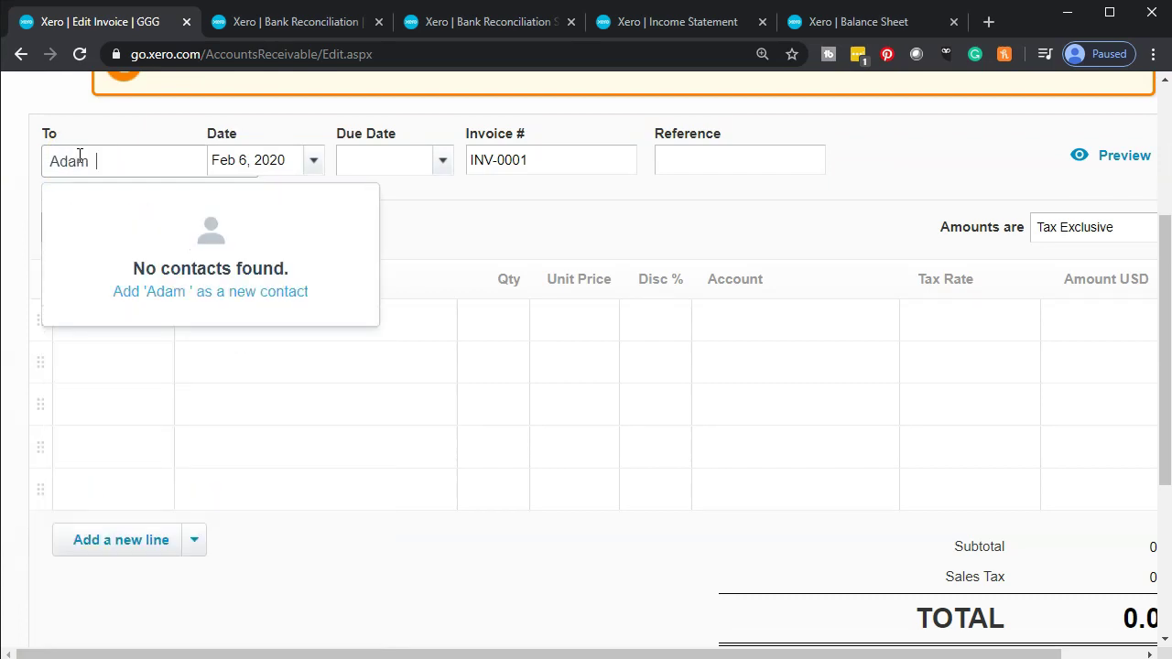
pyautogui.press('Tab')
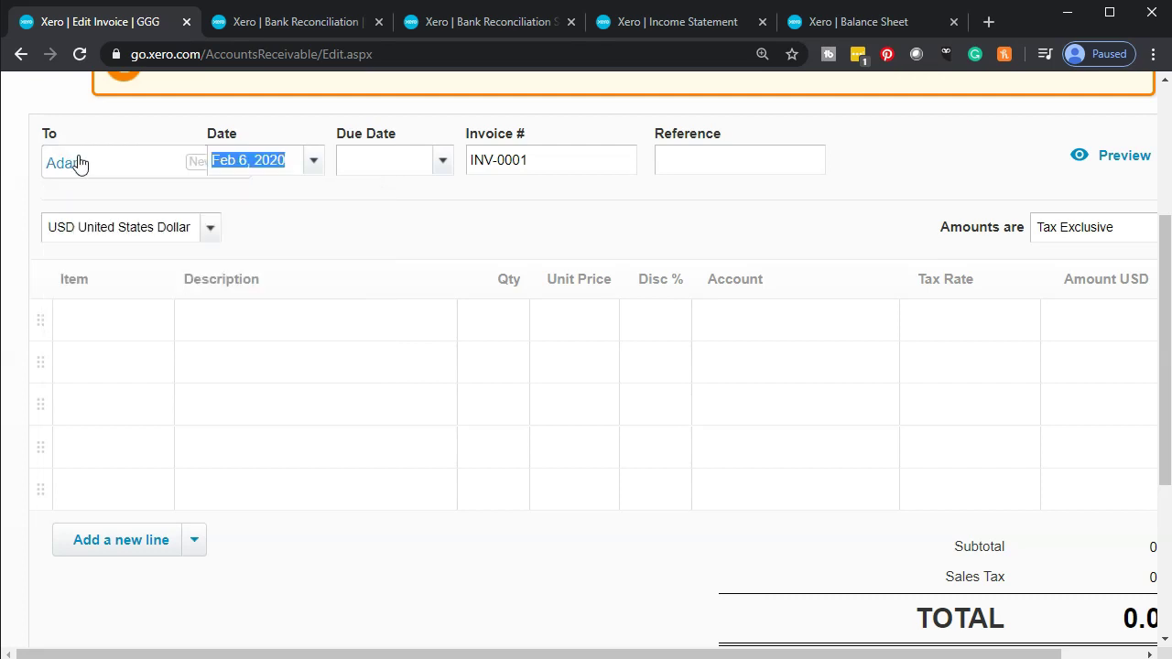
# - Set the invoice date to Apr 1, 2020
pyautogui.write('Mar 16, 2020')
pyautogui.click(313, 161)
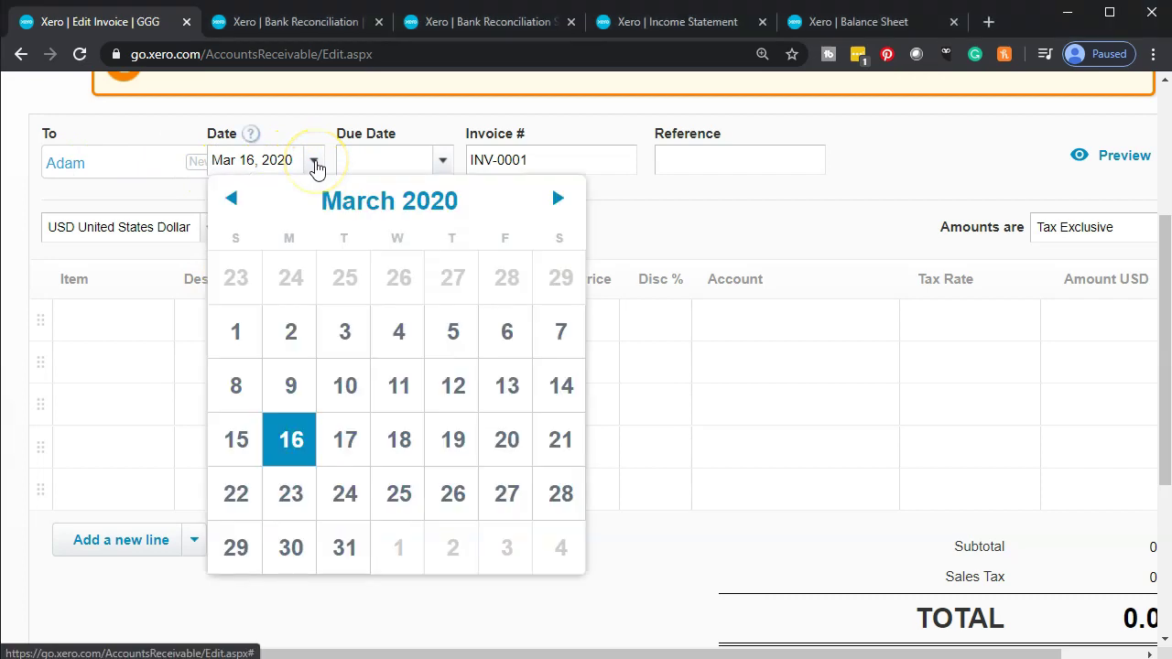
pyautogui.click(557, 199)
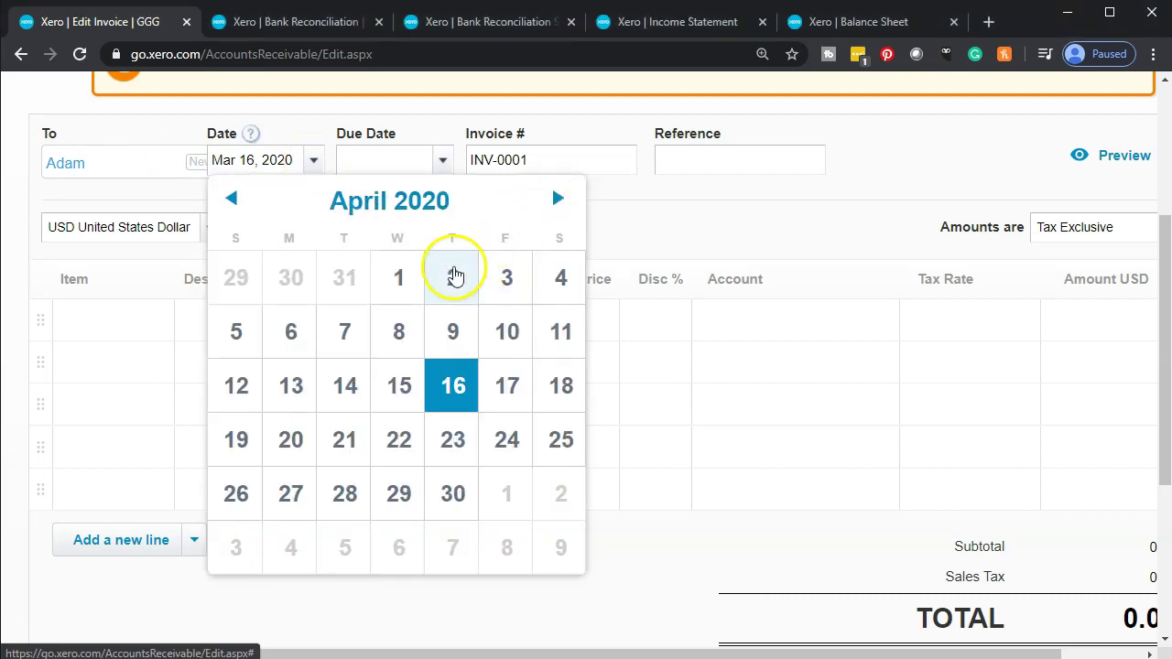
pyautogui.click(398, 277)
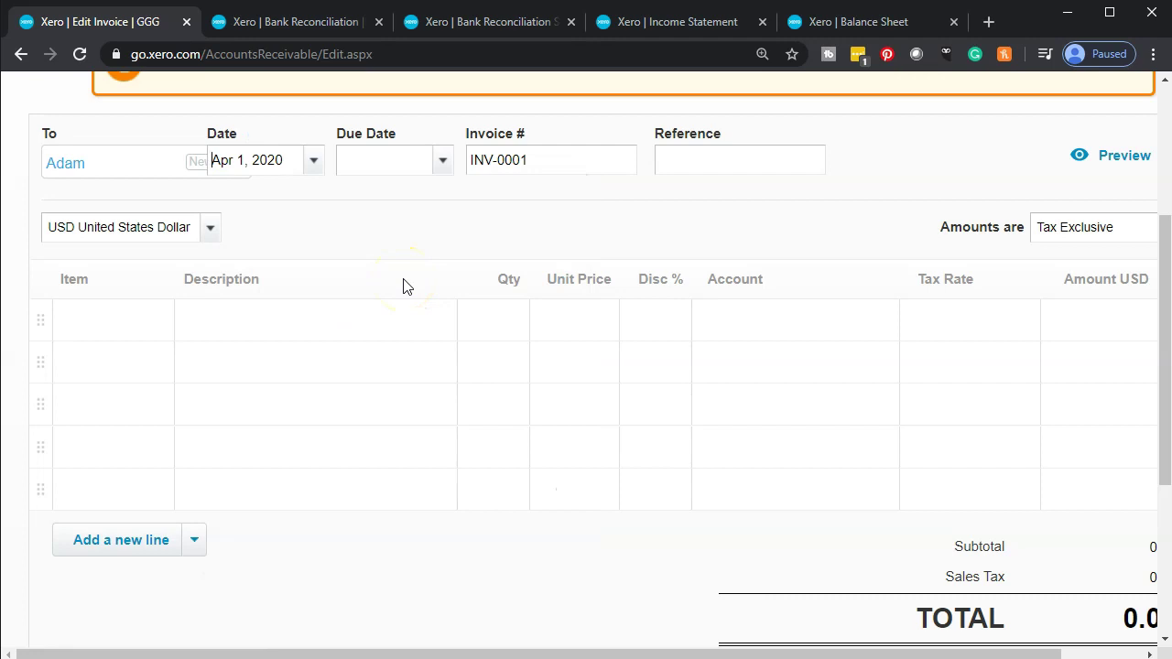
# - Set the invoice's due date to May 1, 2020
pyautogui.click(445, 160)
pyautogui.click(687, 197)
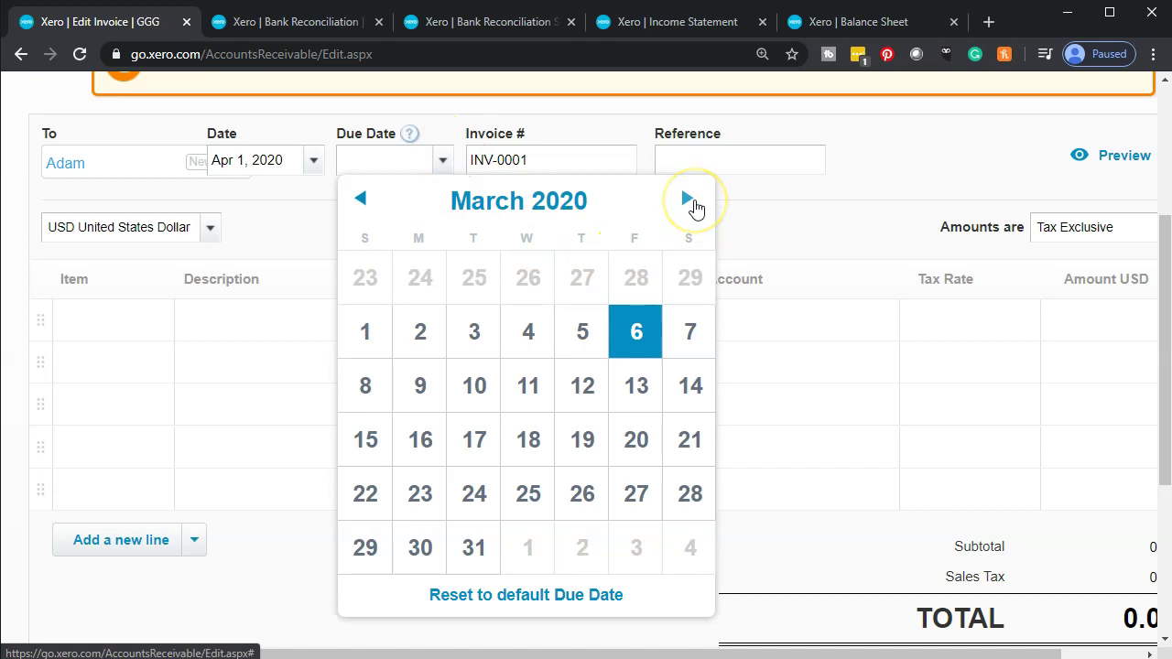
pyautogui.click(686, 197)
pyautogui.click(687, 198)
pyautogui.click(635, 278)
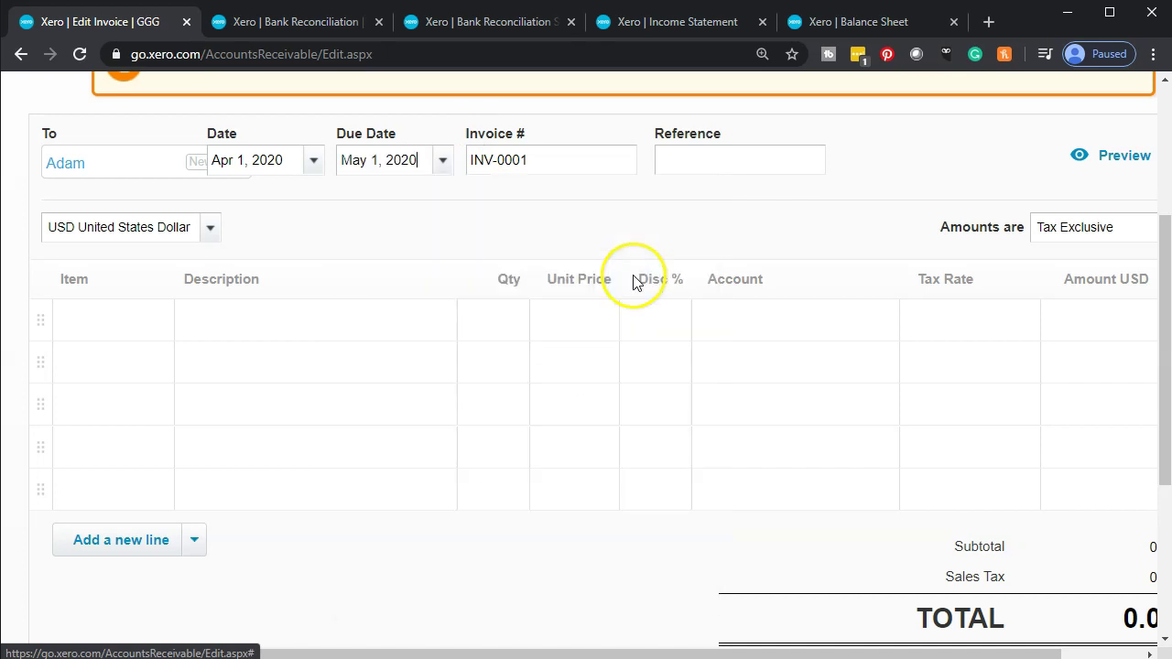
# - Fill the first invoice line with a quantity of 1 and a unit price of 996.45
pyautogui.click(101, 325)
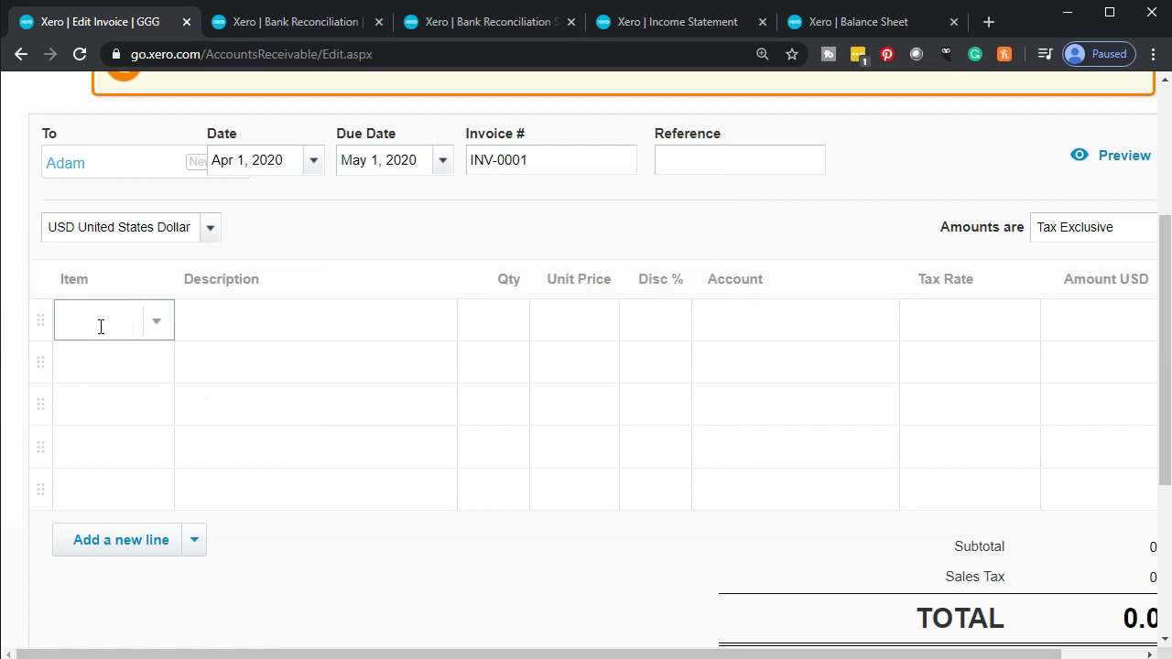
pyautogui.click(197, 325)
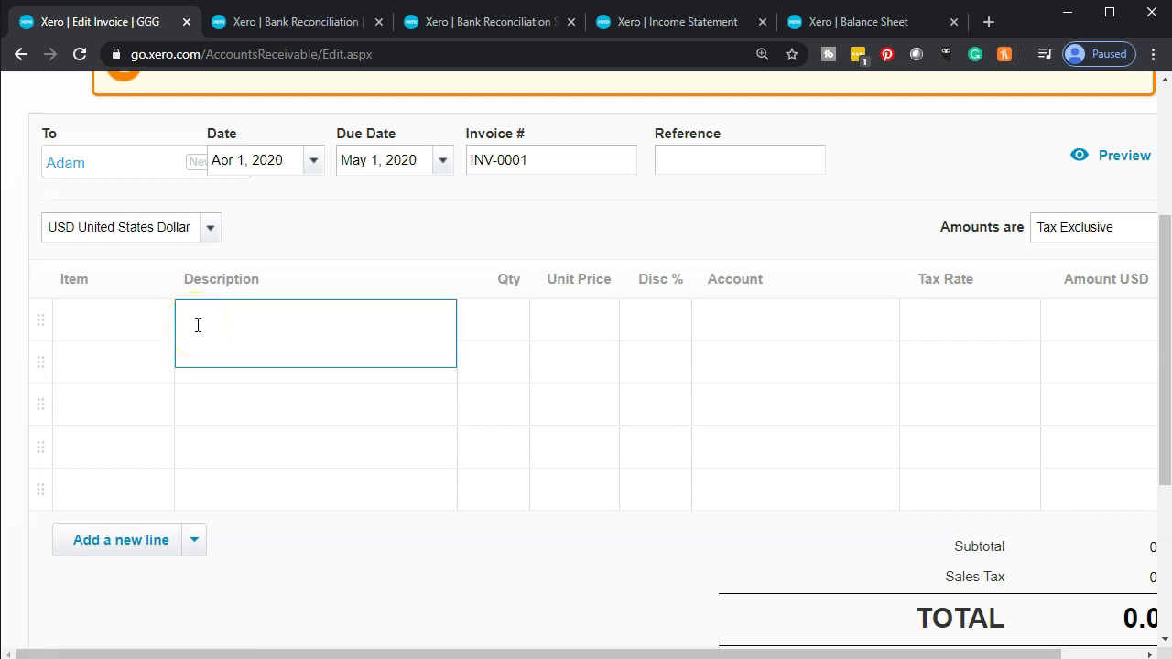
pyautogui.press('Tab')
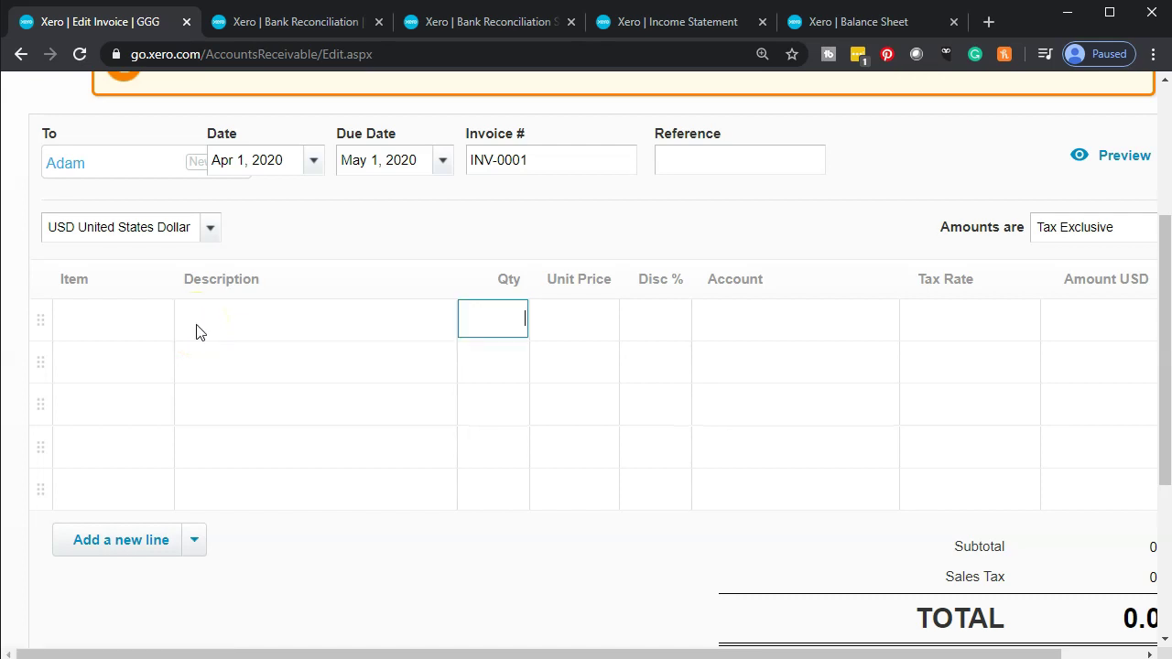
pyautogui.write('1')
pyautogui.press('Tab')
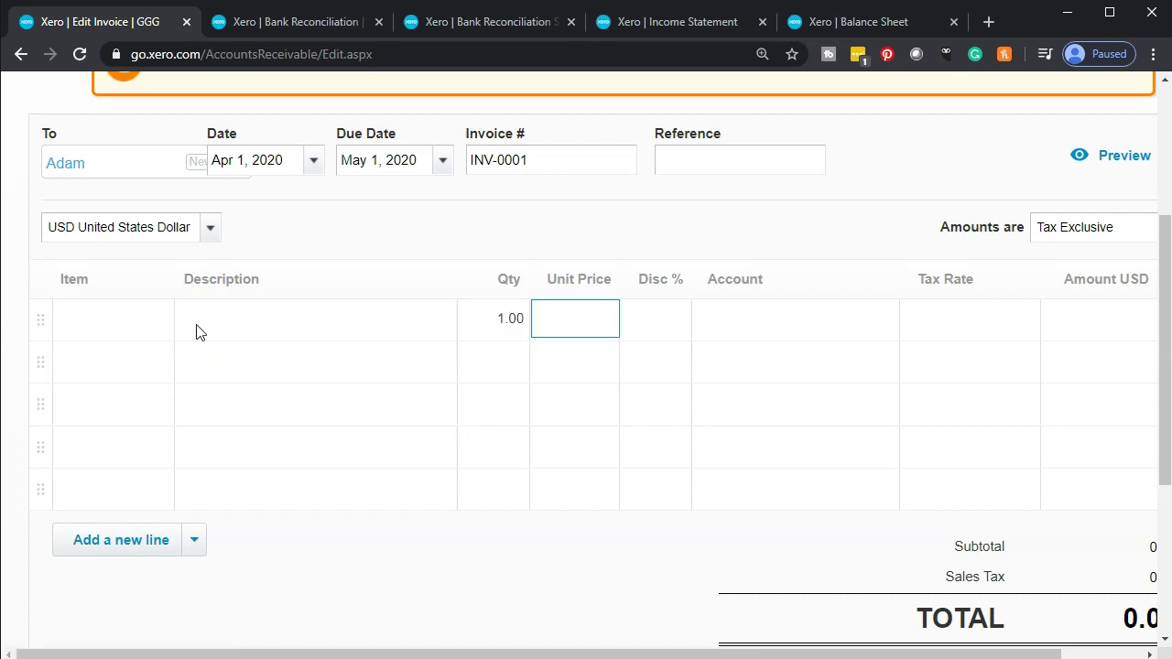
pyautogui.write('996.45')
pyautogui.press('Tab')
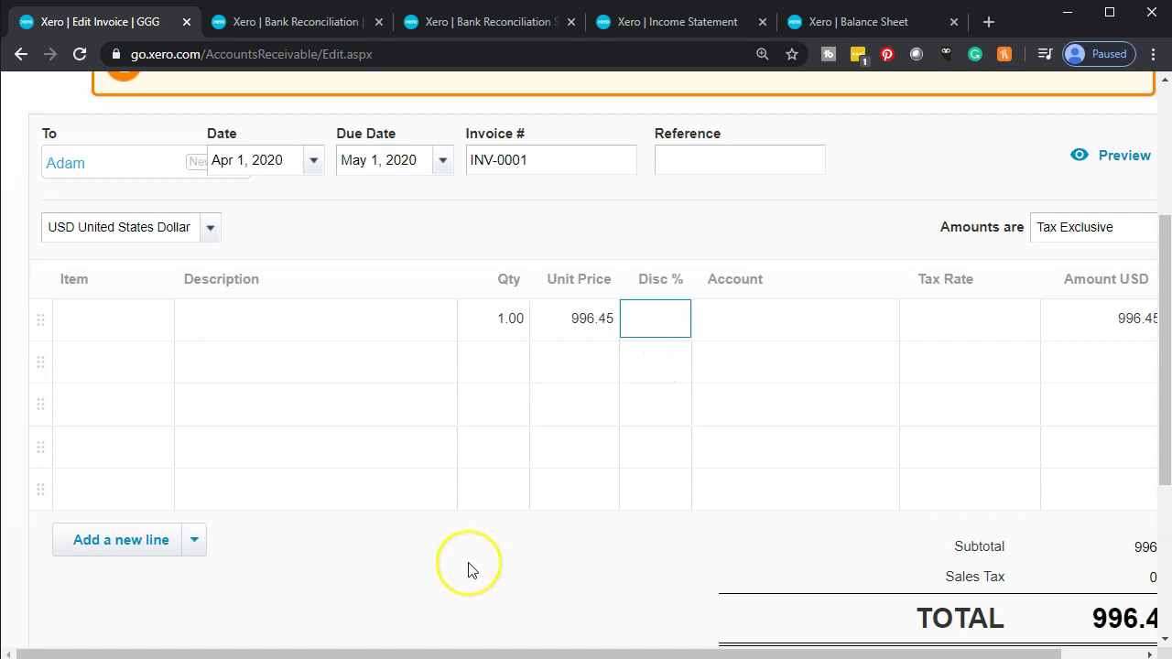
# - Review the whole invoice and try to approve it without a line description or account
pyautogui.hotkey('ctrl', '-')
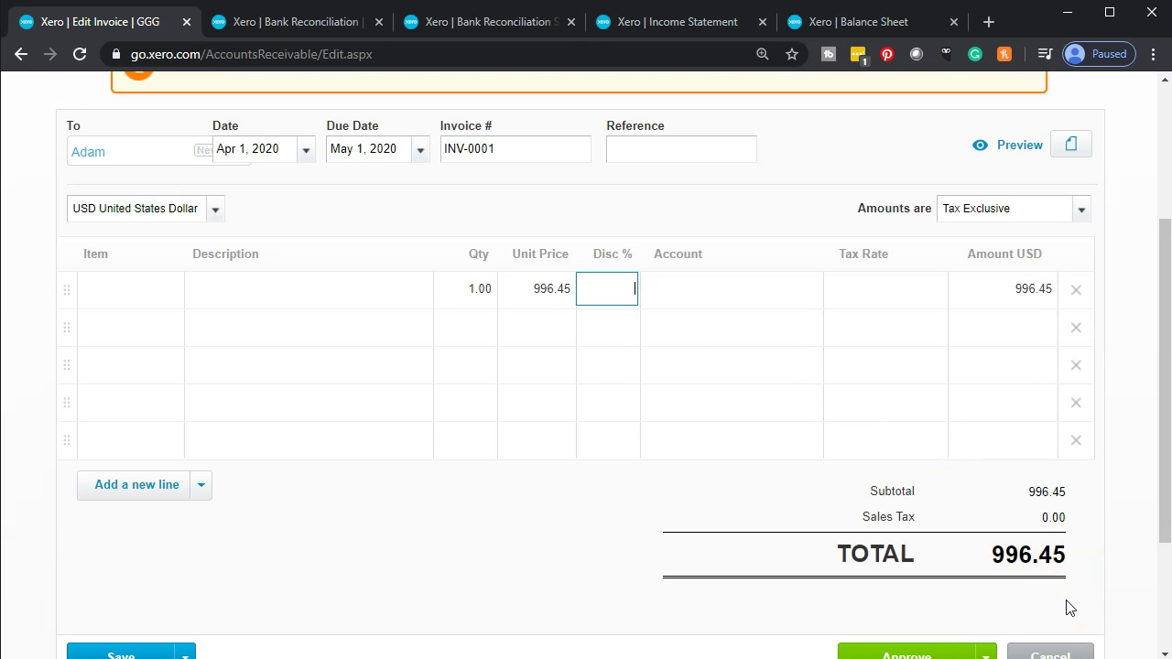
pyautogui.scroll(-1, 1070, 608)
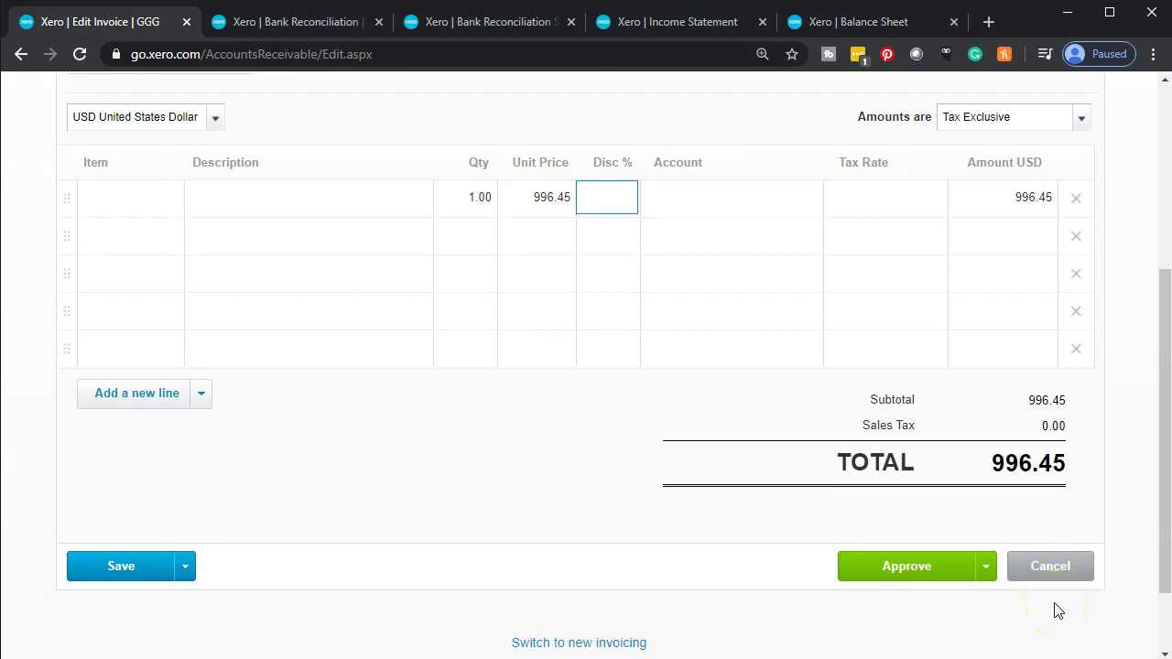
pyautogui.scroll(3, 380, 604)
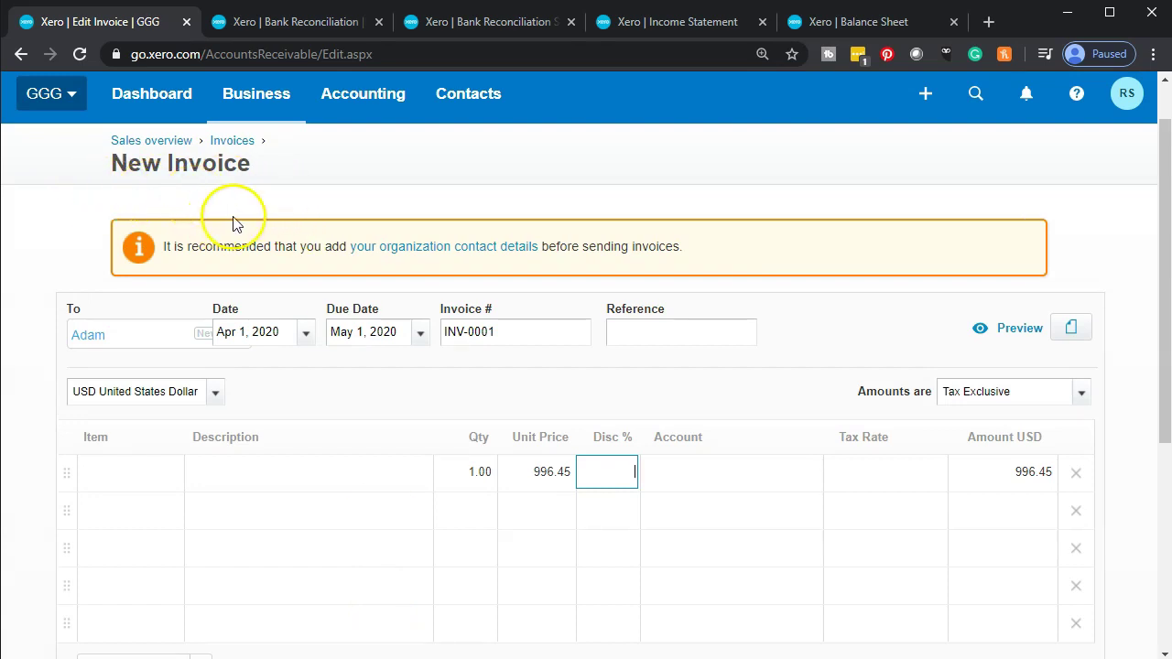
pyautogui.scroll(-1, 640, 385)
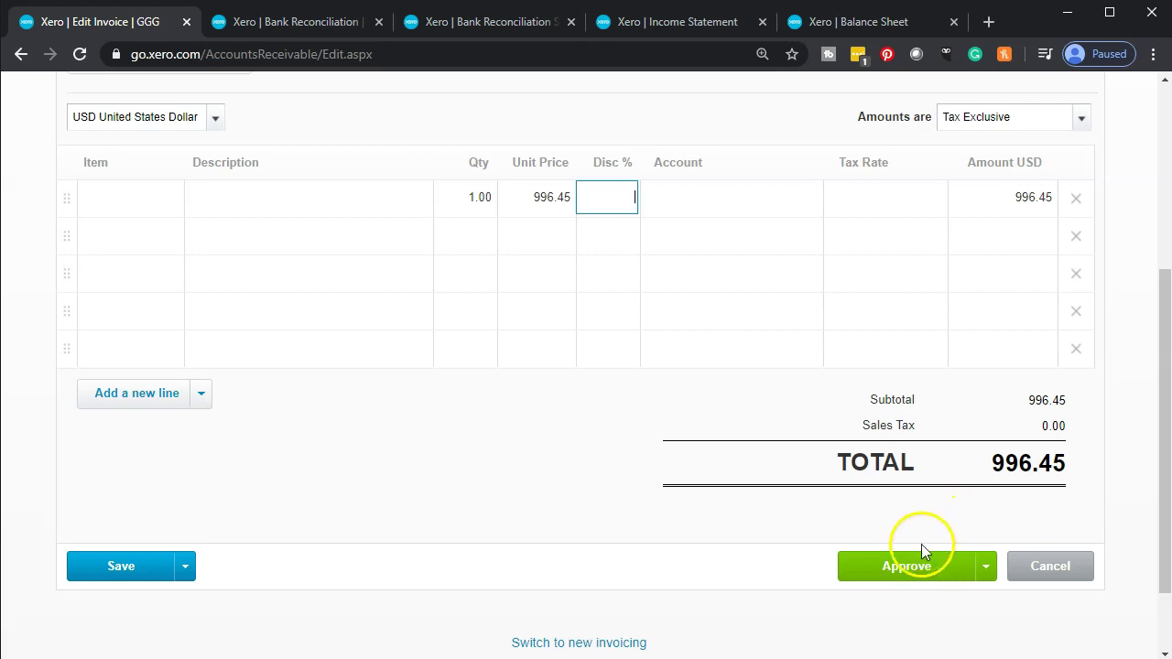
pyautogui.click(916, 577)
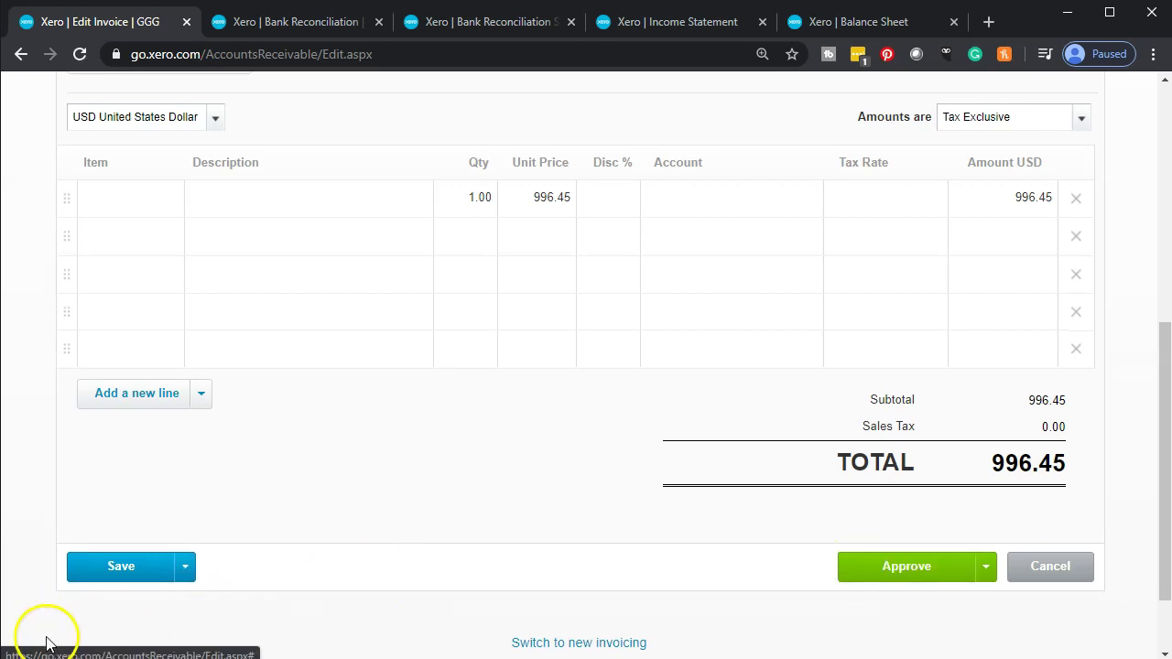
# - Complete the first invoice line with the description Sale and the account 4200 - Merchandise
pyautogui.scroll(-2, 234, 485)
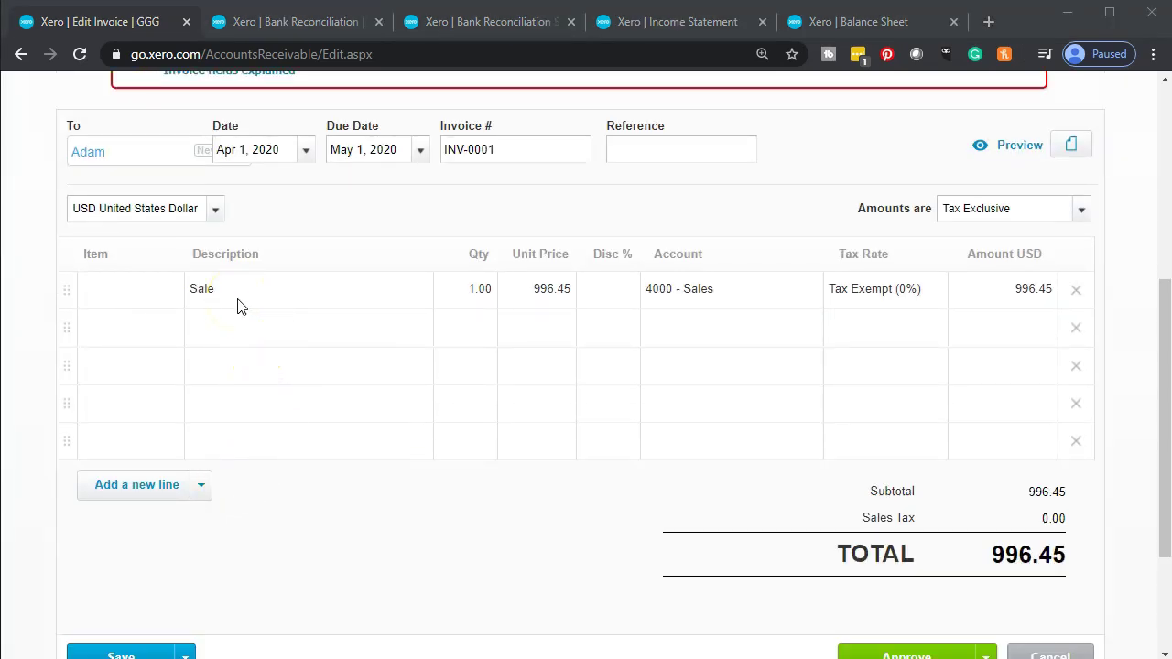
pyautogui.click(245, 300)
pyautogui.click(741, 296)
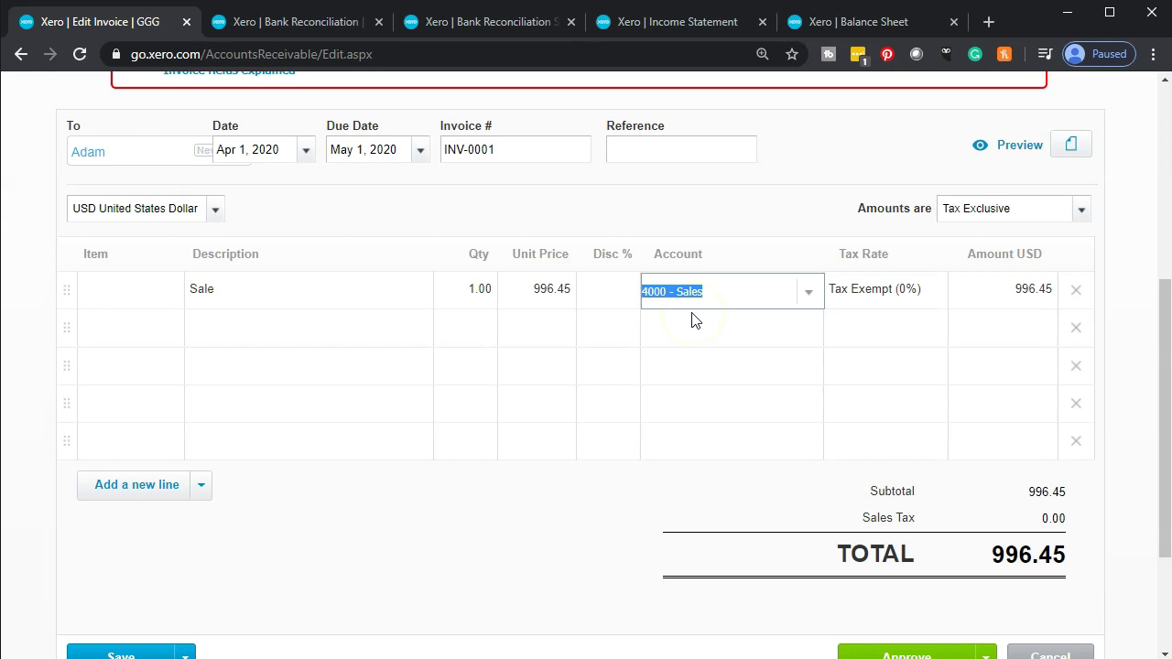
pyautogui.click(809, 293)
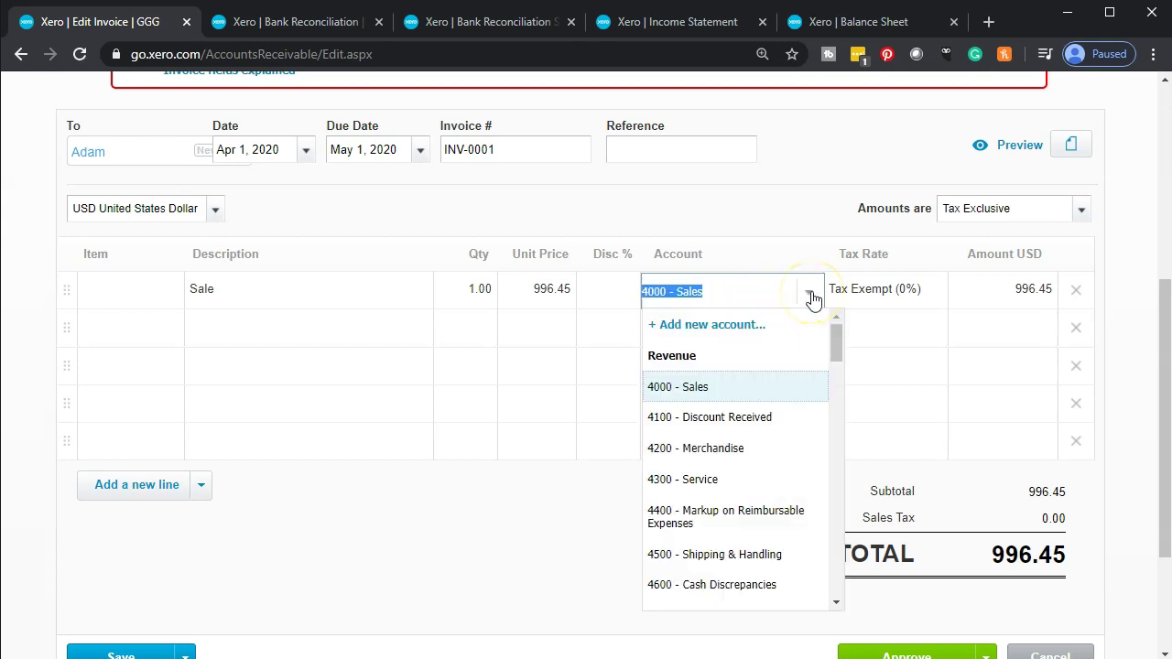
pyautogui.click(763, 449)
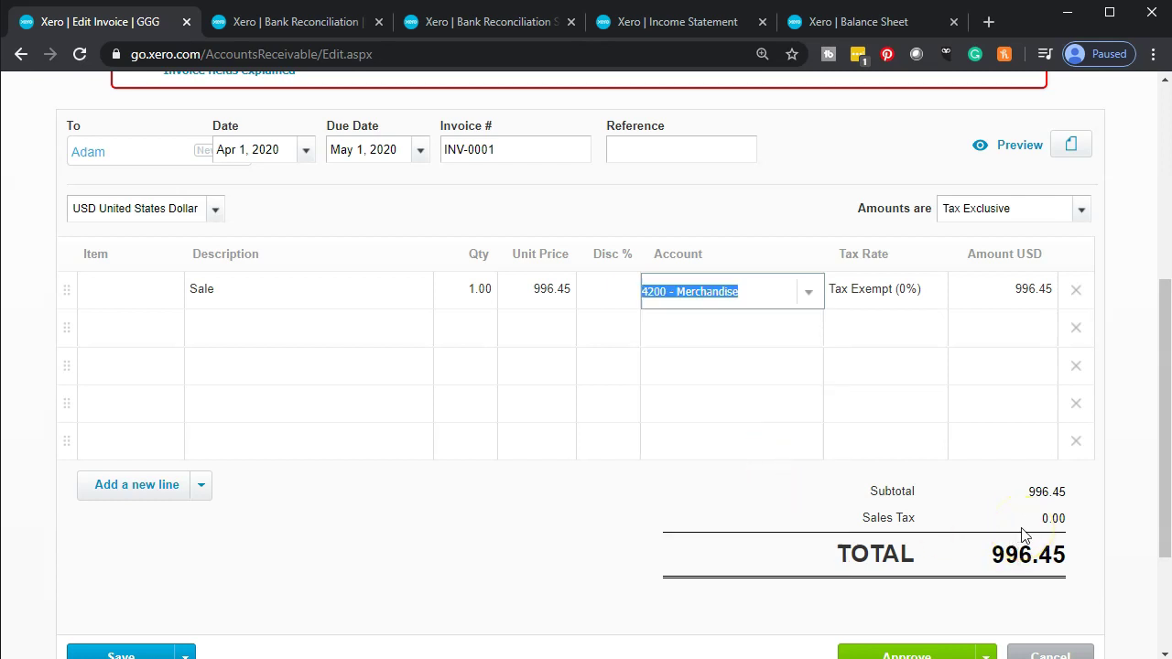
# - Review the line's tax rate options, keep Tax Exempt (0%), and approve the invoice
pyautogui.click(897, 288)
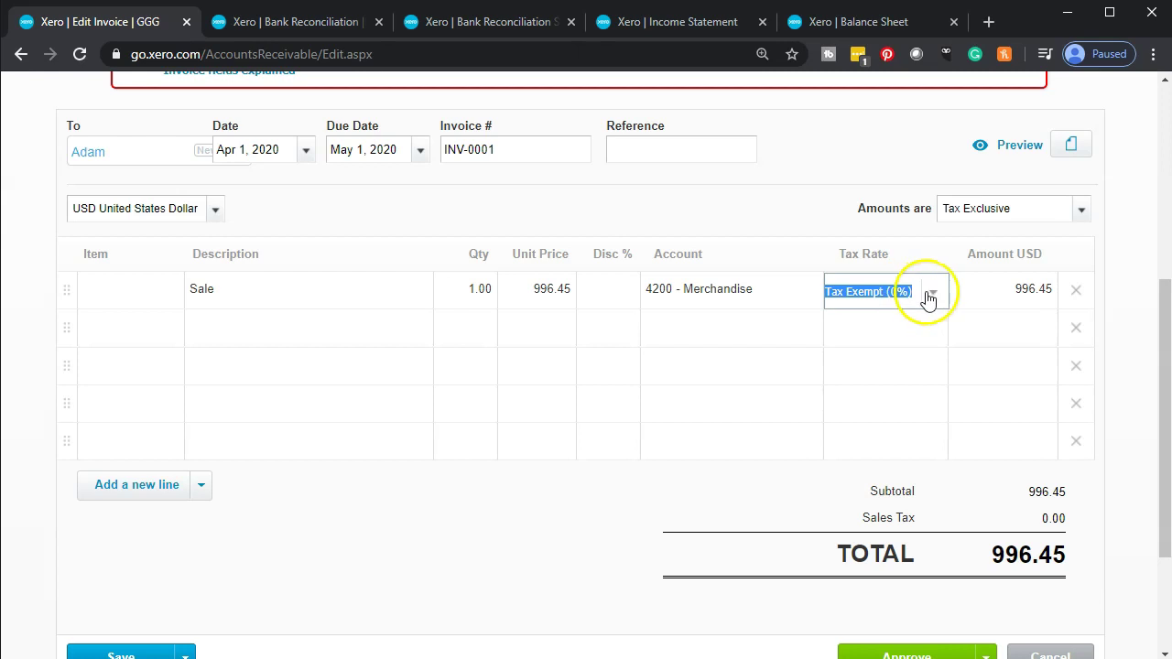
pyautogui.click(935, 295)
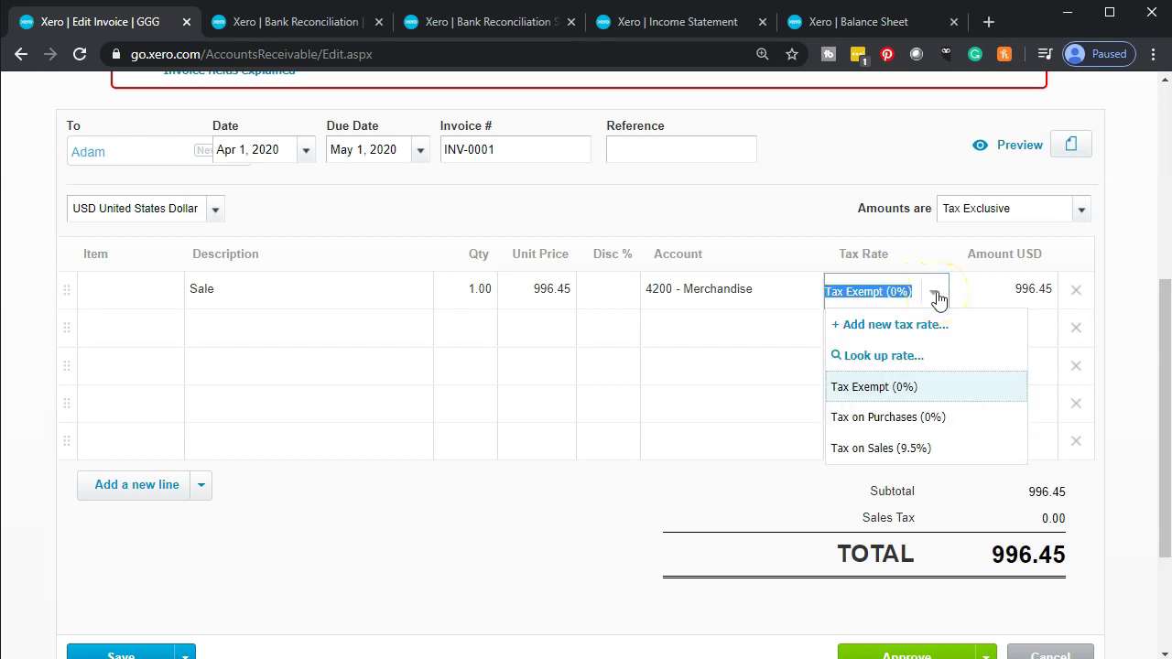
pyautogui.click(936, 295)
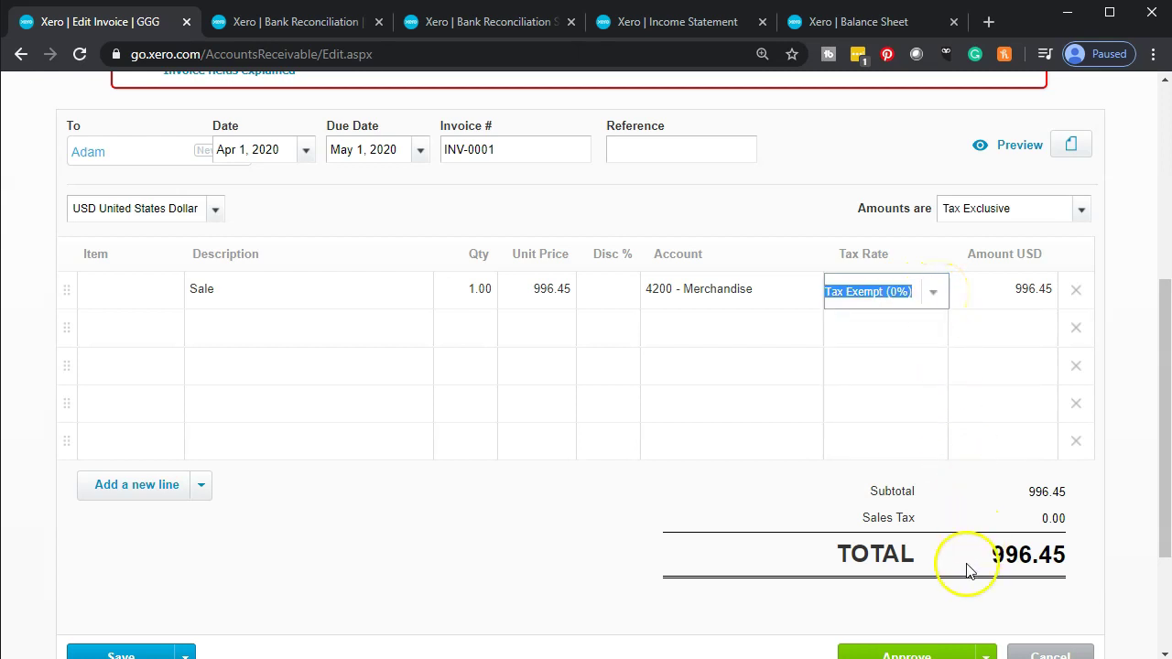
pyautogui.click(597, 579)
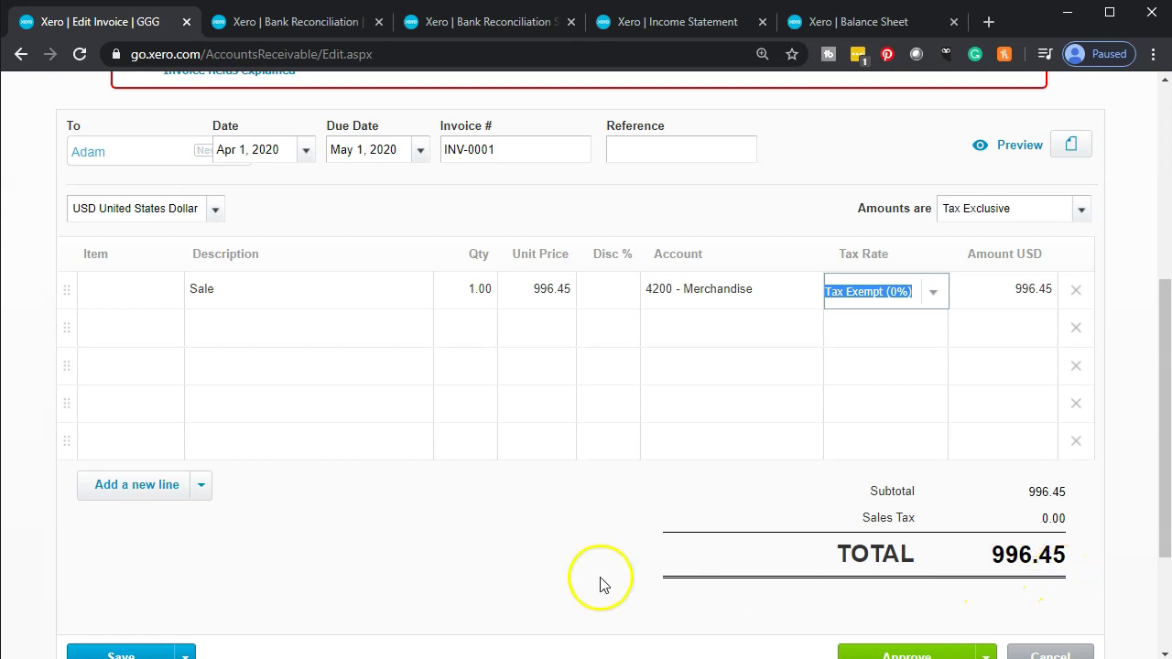
pyautogui.scroll(-1, 585, 575)
pyautogui.click(876, 577)
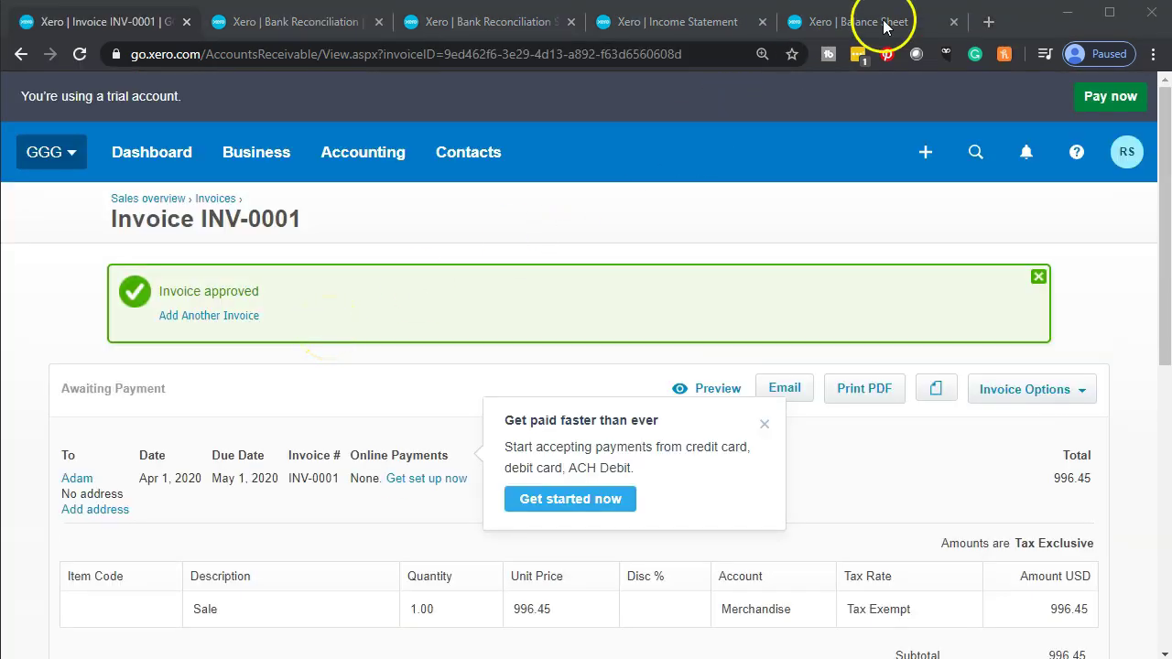
# - Run the Balance Sheet report as of Apr 30, 2020 and examine its current assets, including Accounts Receivable
pyautogui.click(886, 22)
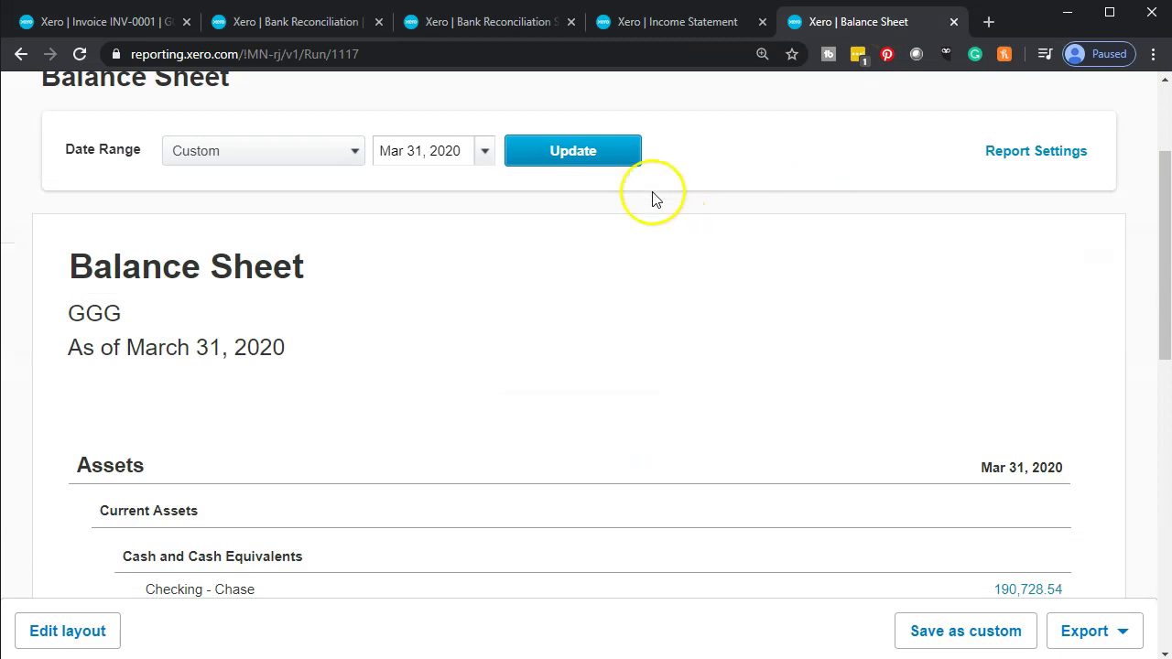
pyautogui.click(606, 158)
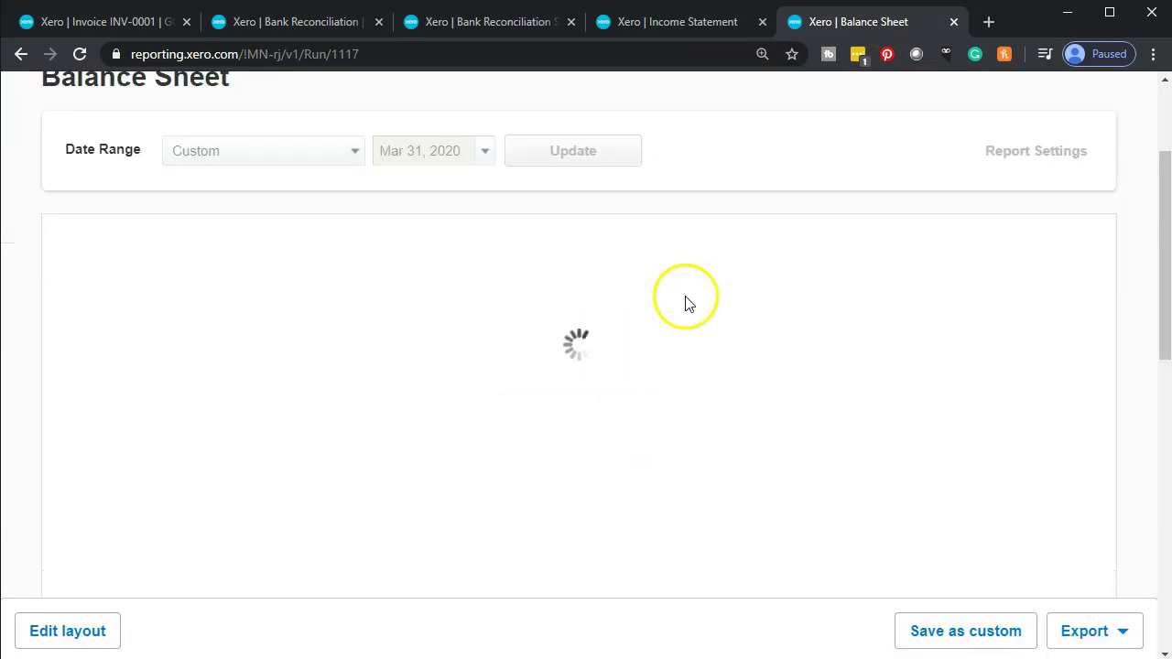
pyautogui.scroll(-3, 703, 325)
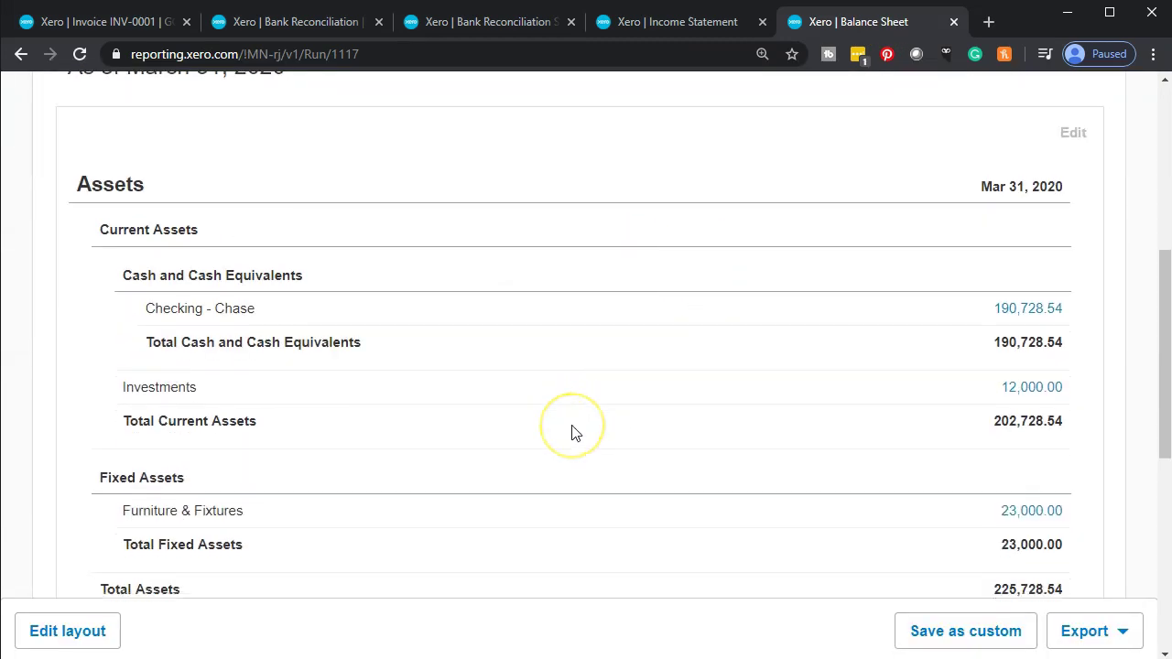
pyautogui.scroll(-1, 575, 432)
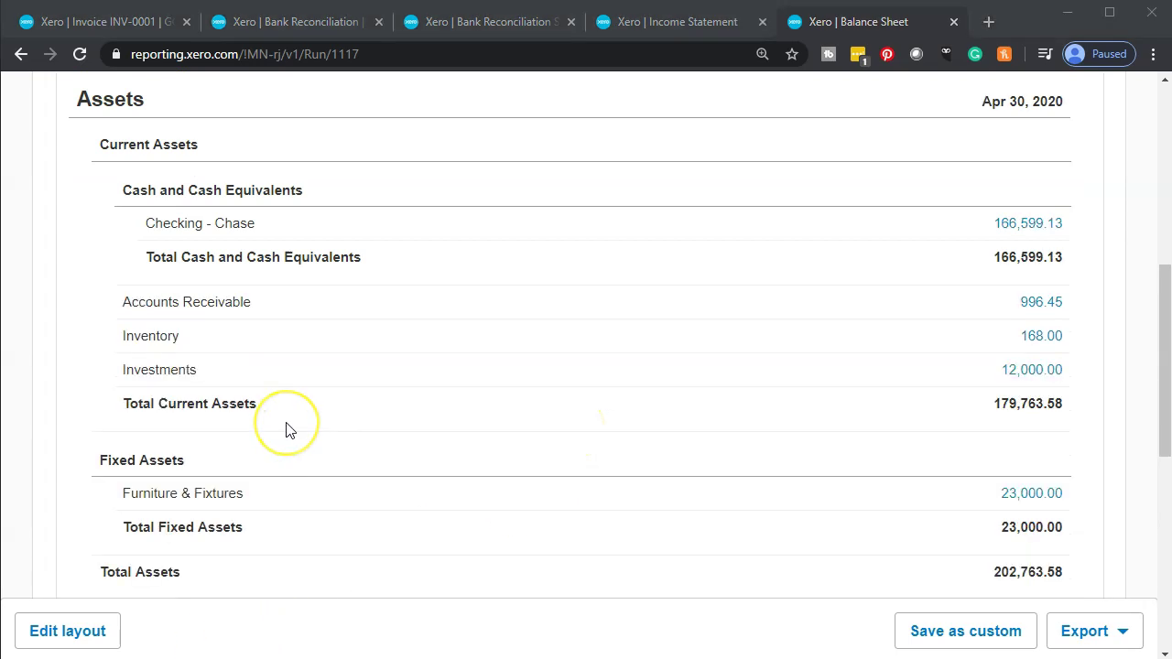
pyautogui.scroll(4, 286, 431)
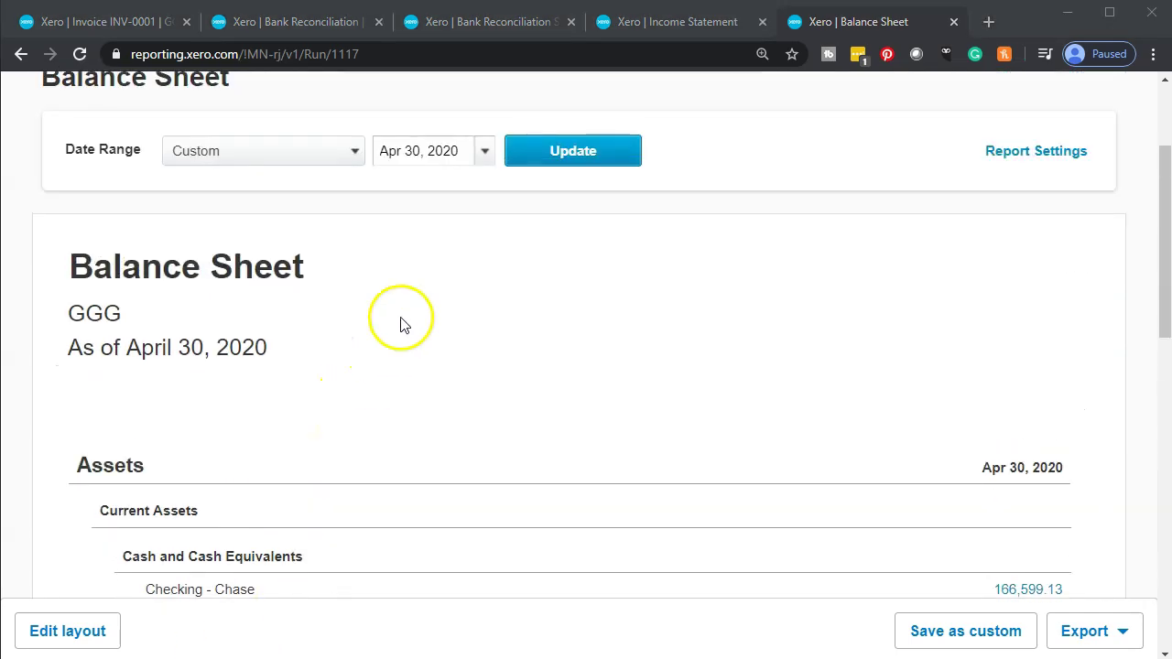
pyautogui.click(486, 154)
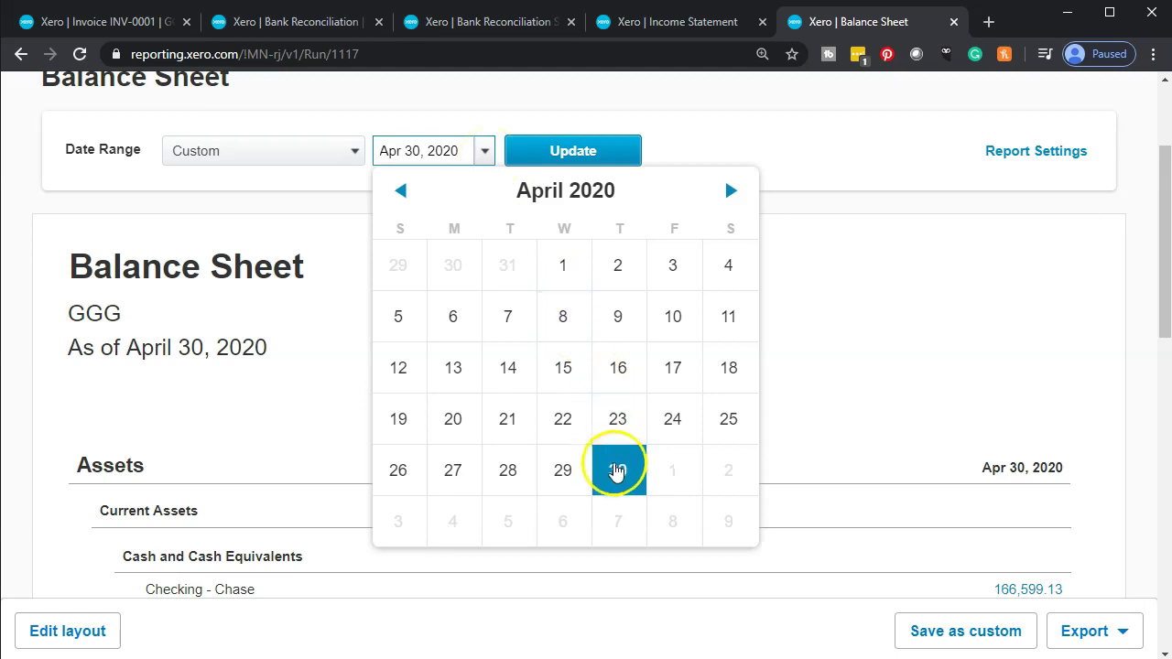
pyautogui.click(617, 470)
pyautogui.click(586, 174)
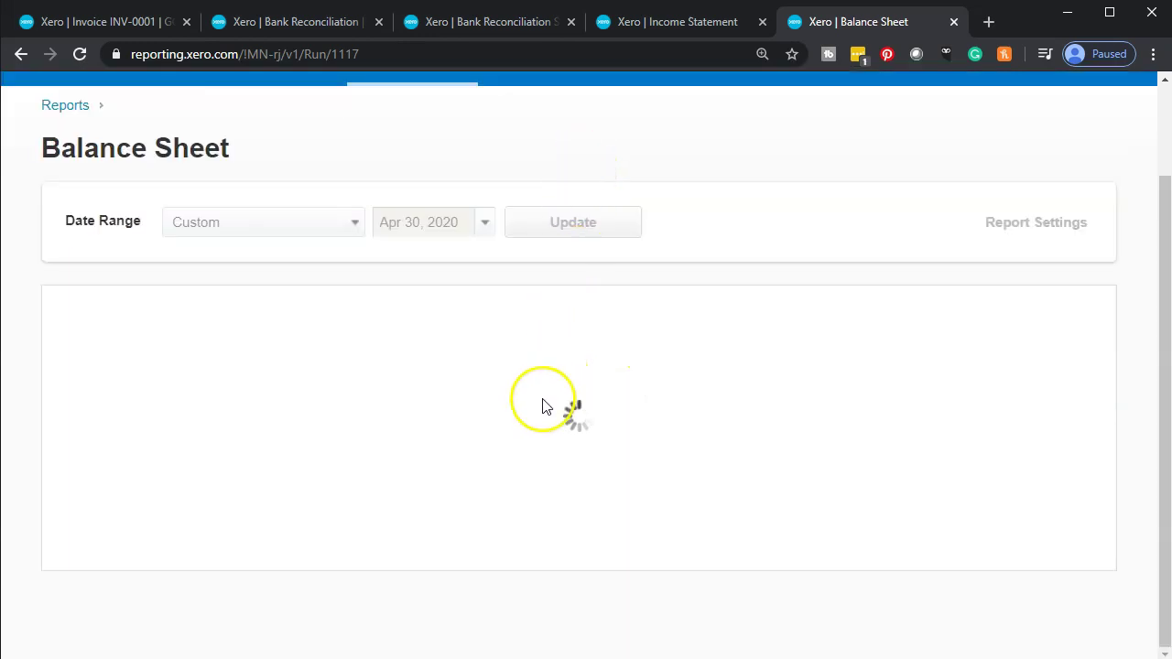
pyautogui.scroll(-4, 543, 407)
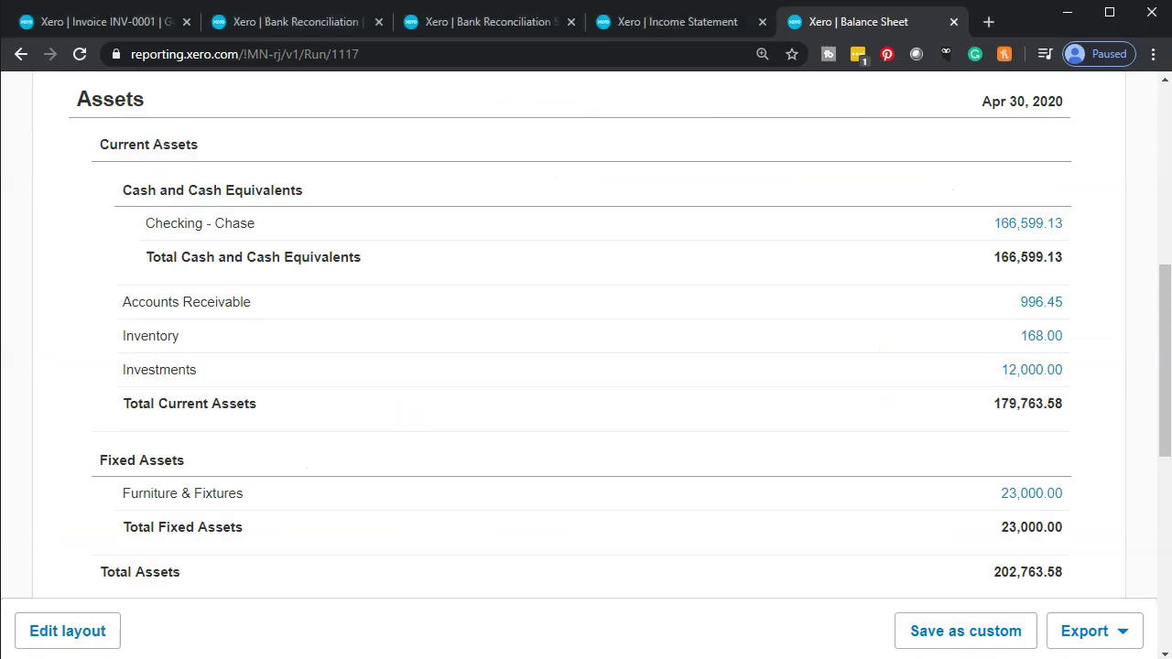
# - Reload the Checking - Chase bank reconciliation page and review the suggested match for the Apr 3 deposit of 996.45
pyautogui.click(266, 13)
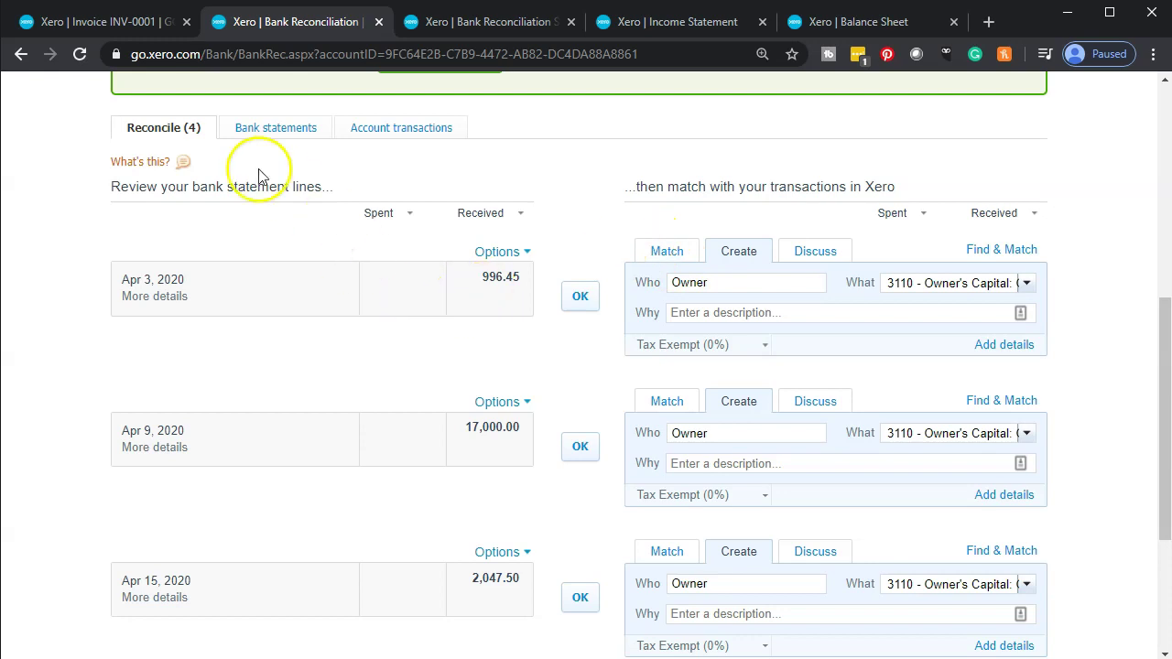
pyautogui.click(83, 56)
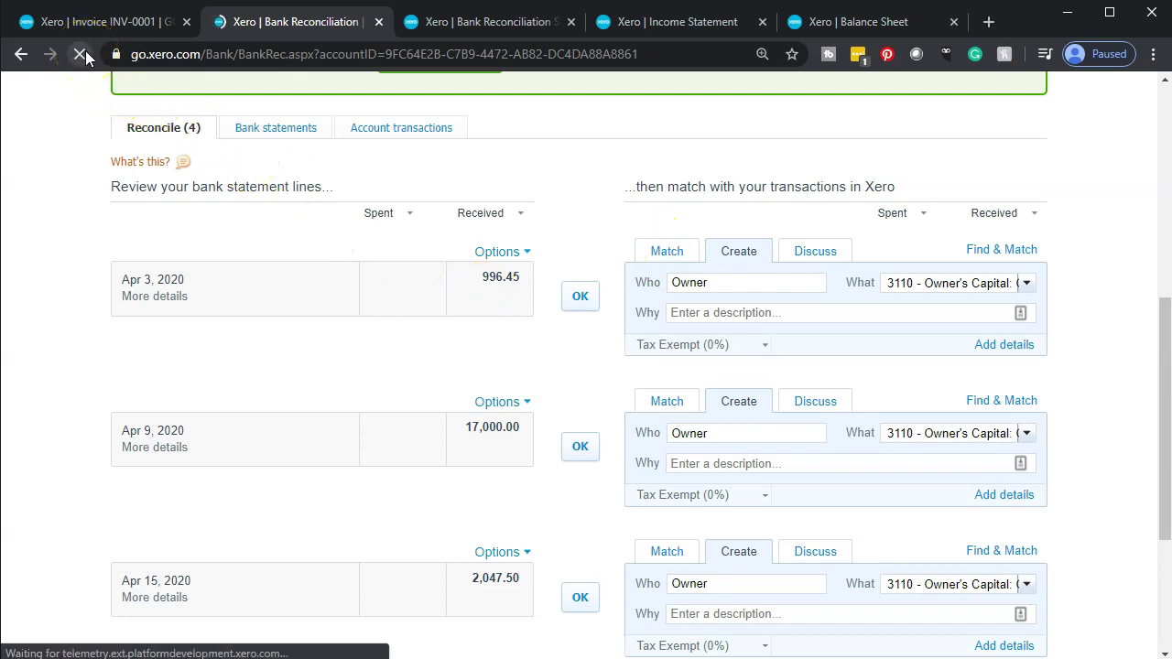
pyautogui.scroll(-5, 64, 641)
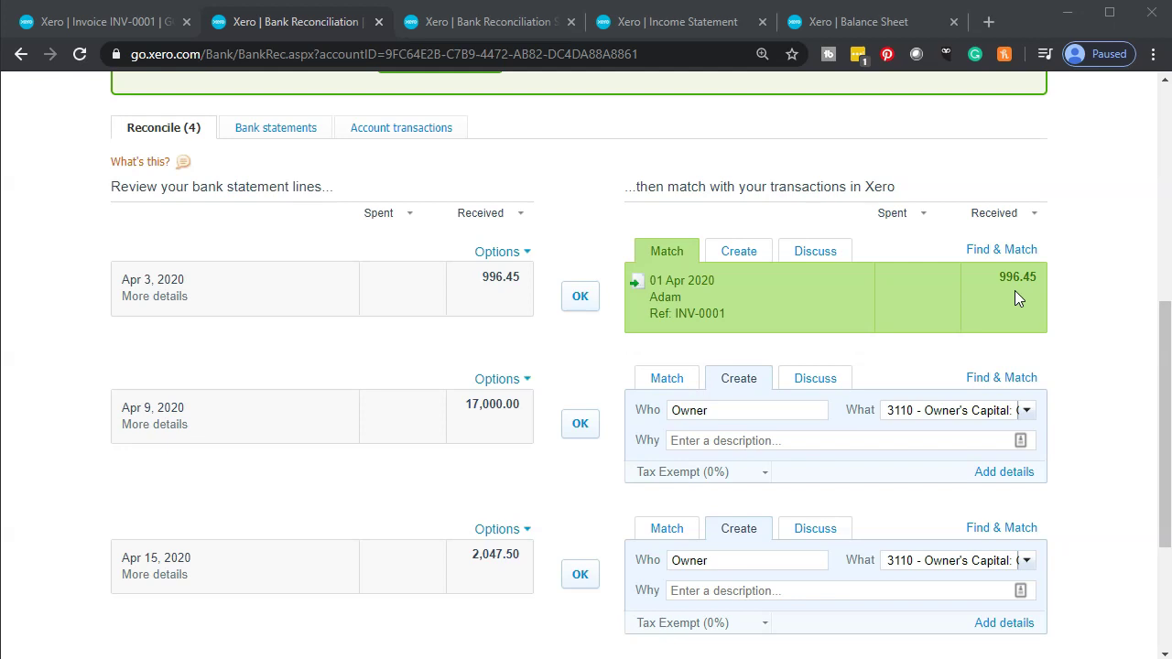
pyautogui.click(720, 340)
pyautogui.click(568, 345)
pyautogui.click(633, 283)
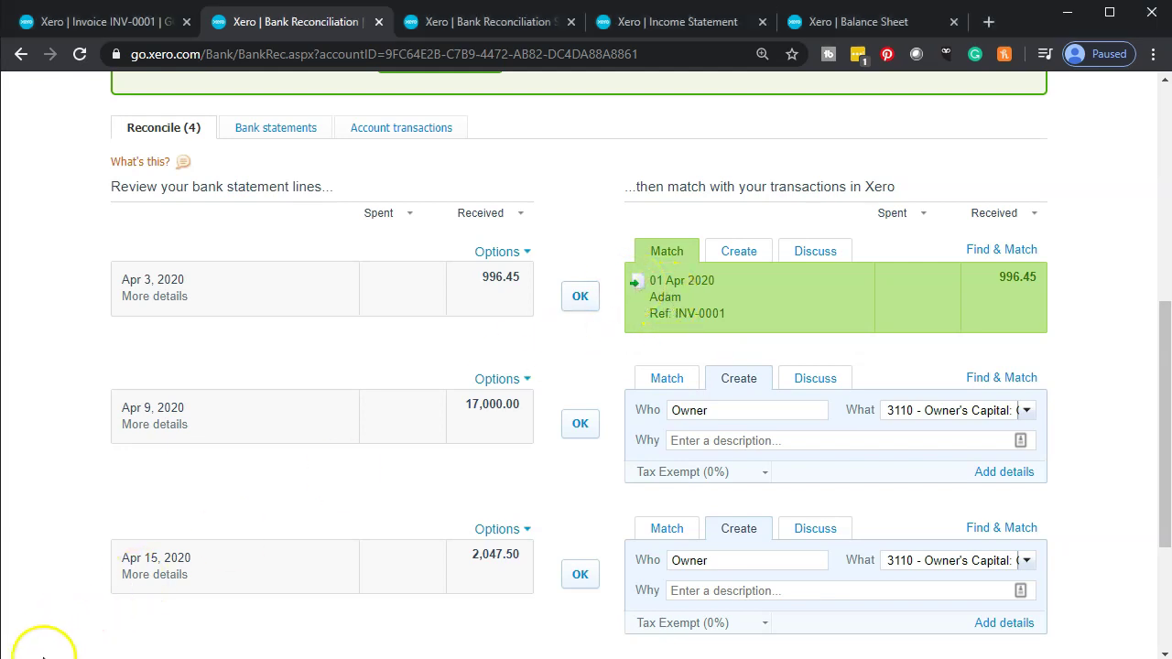
pyautogui.click(669, 312)
# - Review the Apr 3 deposit in Find & Match and reconcile it with the Apr 1, 2020 customer invoice for 996.45
pyautogui.click(738, 251)
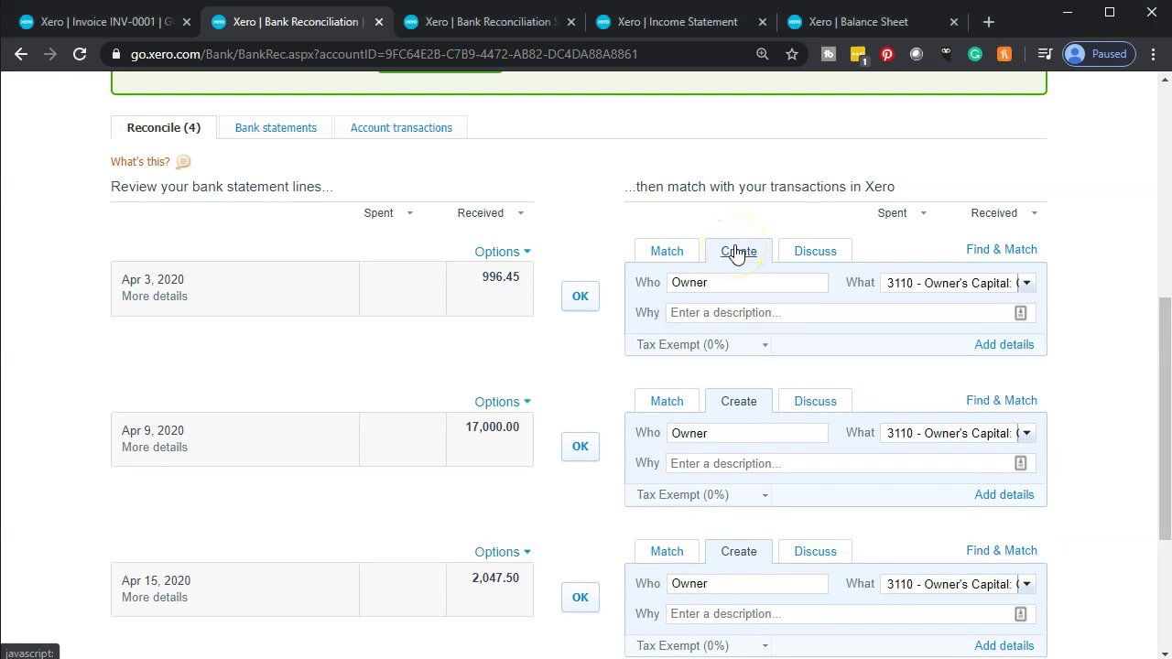
pyautogui.click(667, 252)
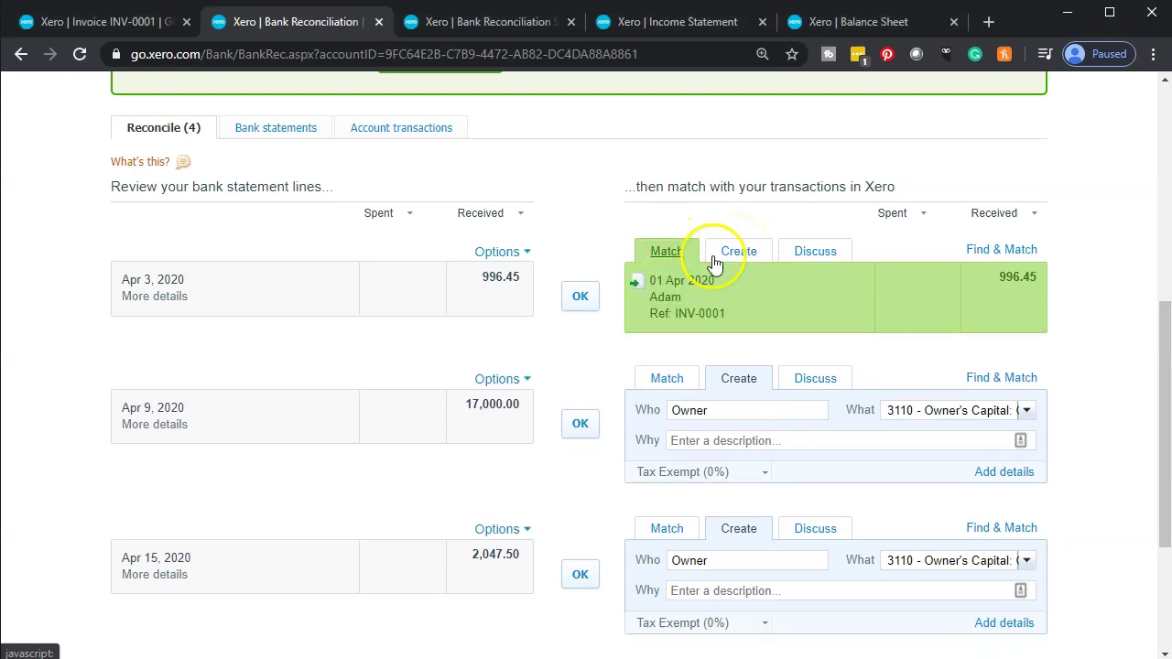
pyautogui.click(1018, 256)
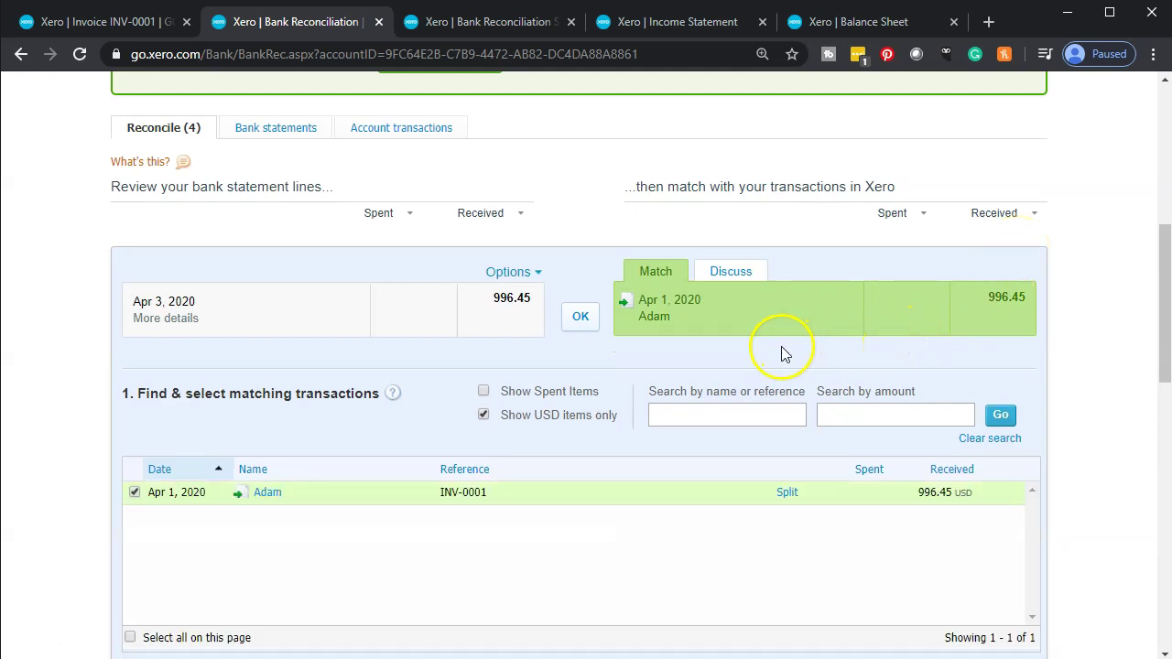
pyautogui.scroll(-1, 833, 283)
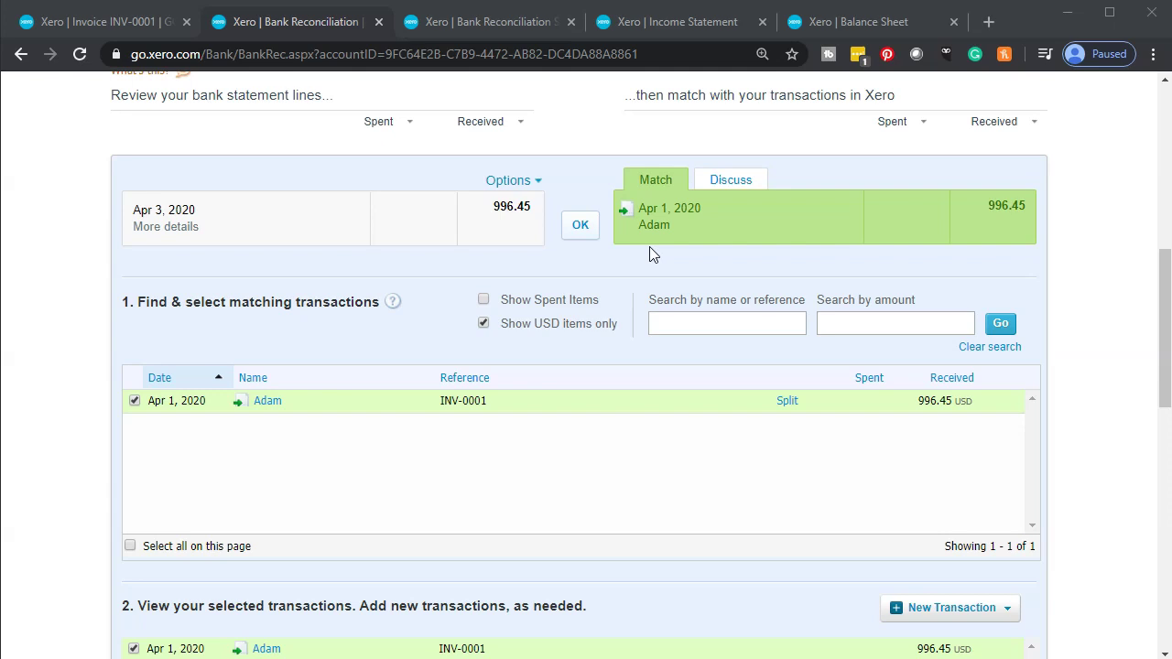
pyautogui.click(576, 225)
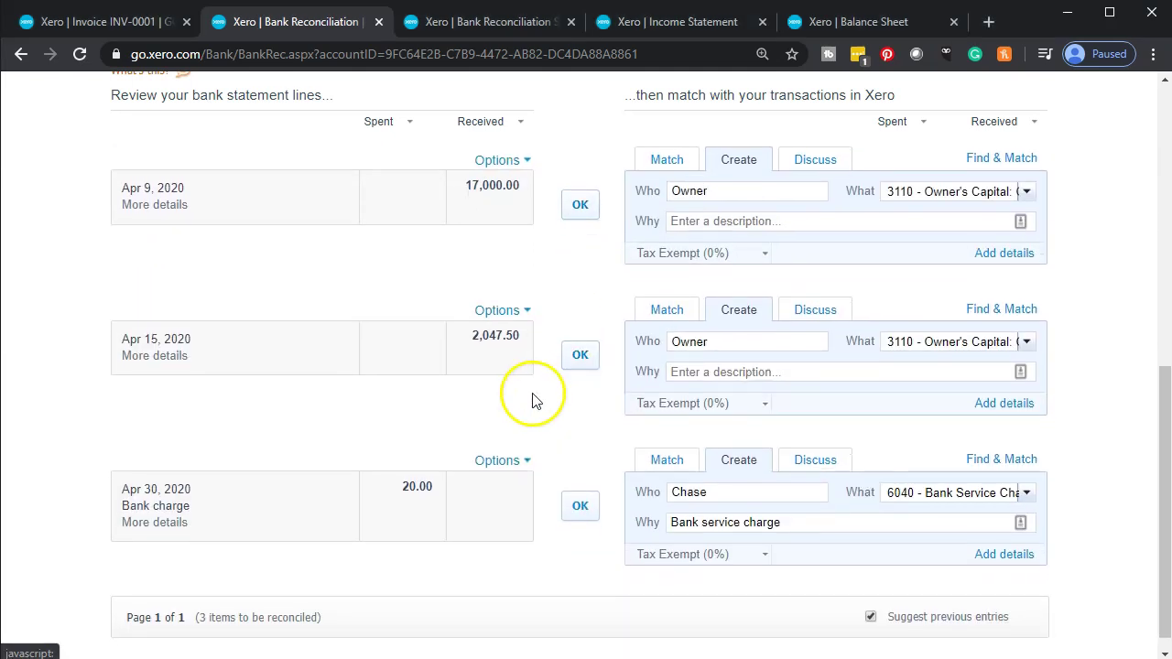
# - Refresh the Apr 30, 2020 Balance Sheet and check the Checking - Chase balance and the other current assets
pyautogui.click(843, 30)
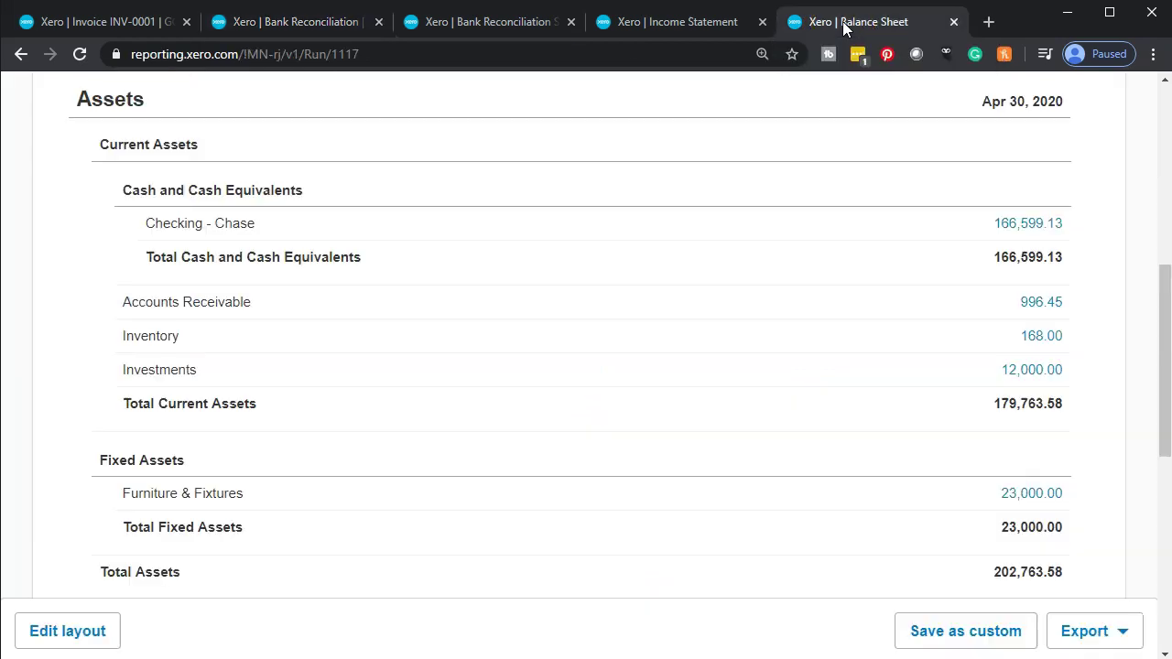
pyautogui.scroll(2, 638, 255)
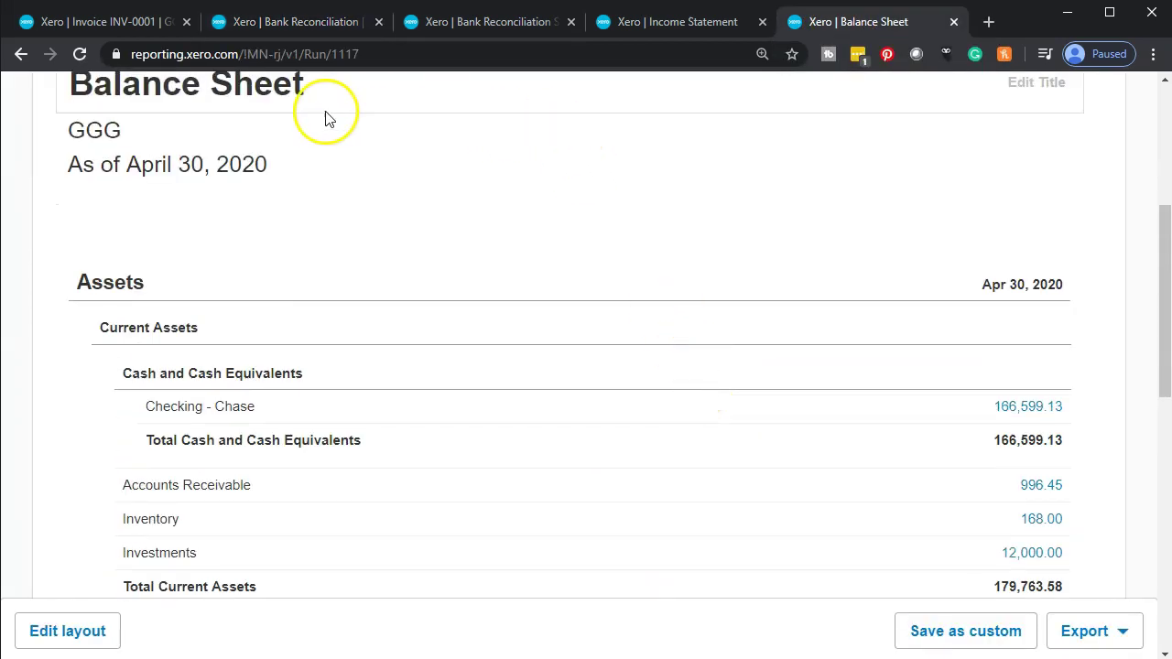
pyautogui.scroll(2, 412, 229)
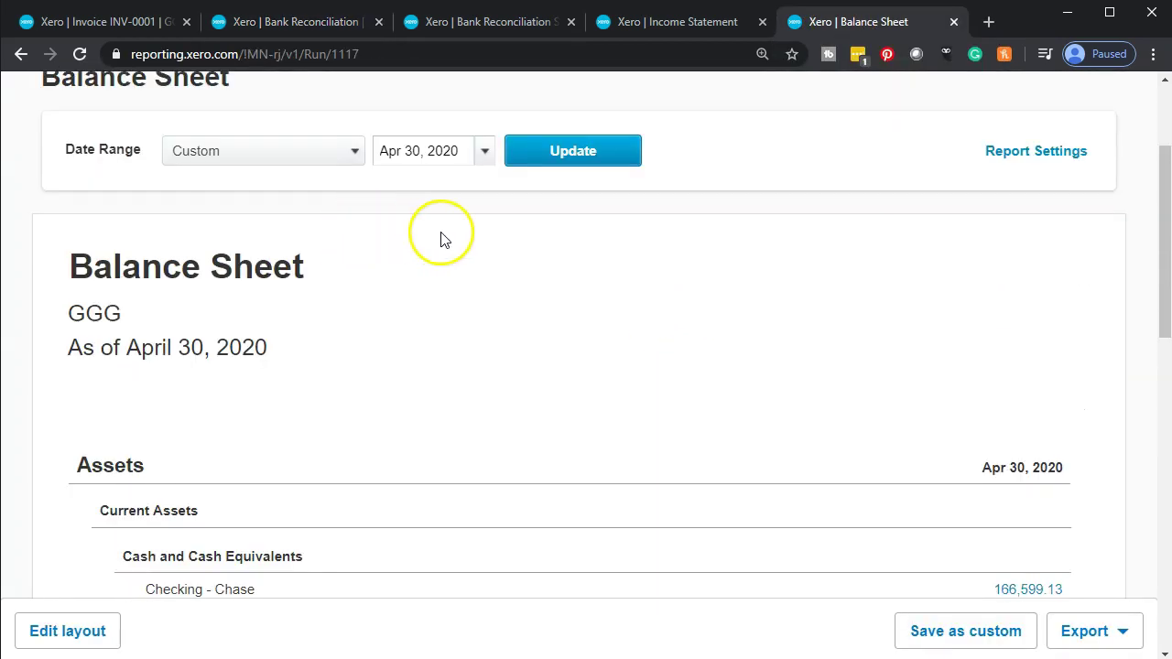
pyautogui.click(555, 155)
pyautogui.scroll(-2, 380, 411)
pyautogui.scroll(-2, 379, 412)
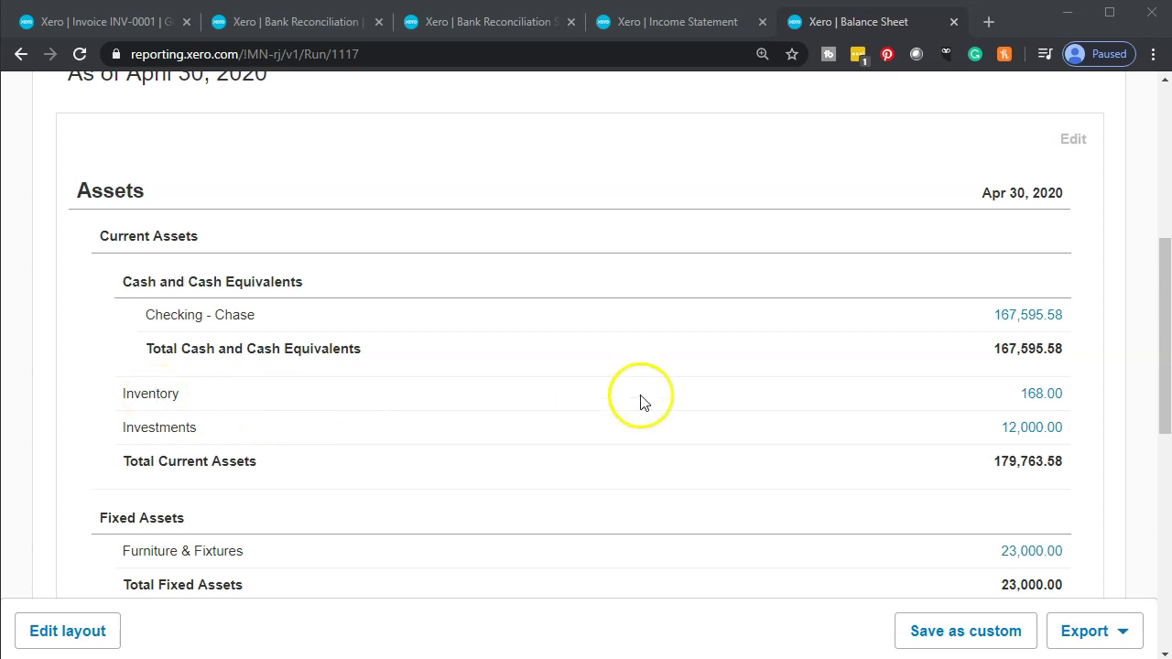
# - Open the Checking - Chase transactions behind the Balance Sheet figure and locate the Apr 3 invoice payment
pyautogui.click(1011, 317)
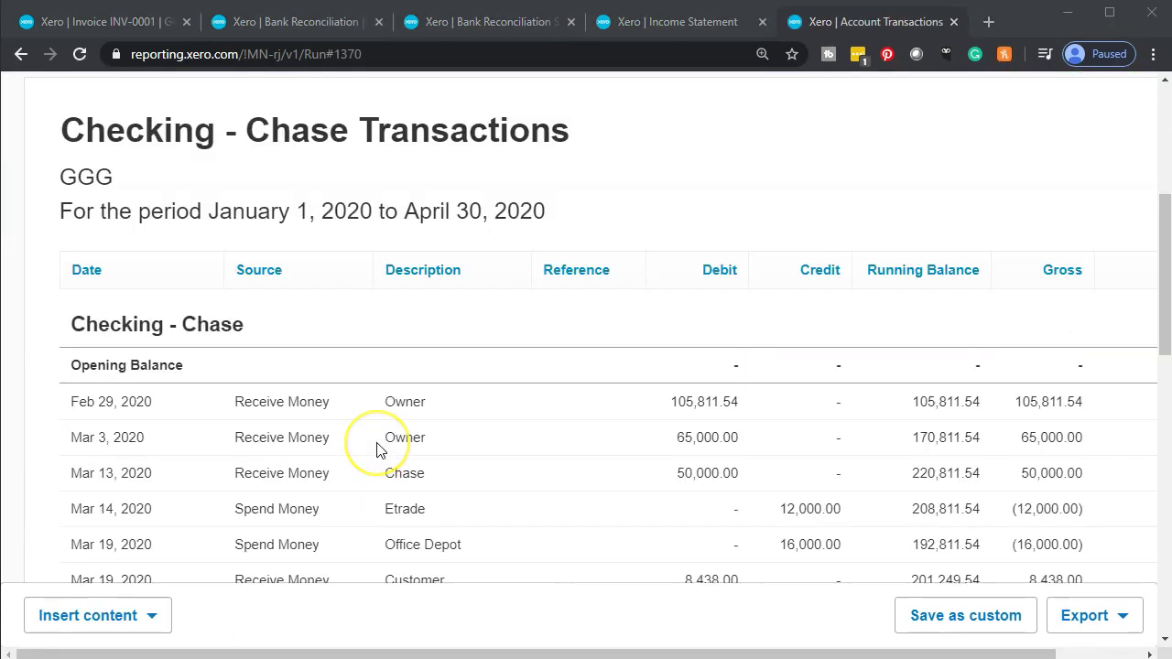
pyautogui.scroll(-1, 380, 450)
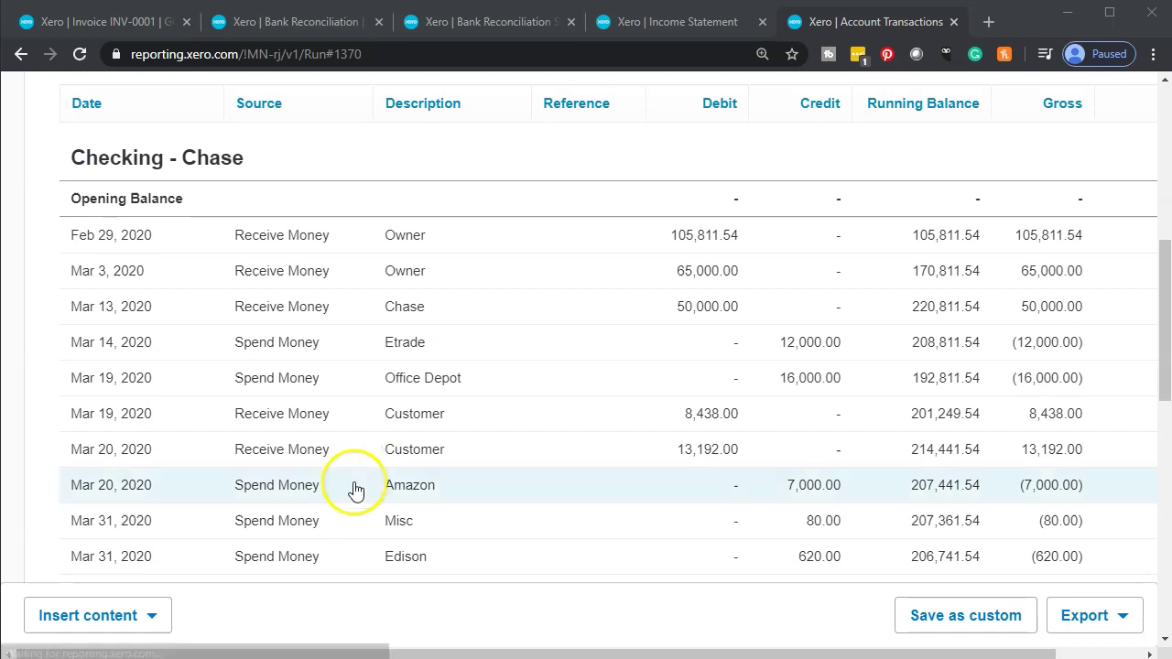
pyautogui.scroll(-7, 356, 490)
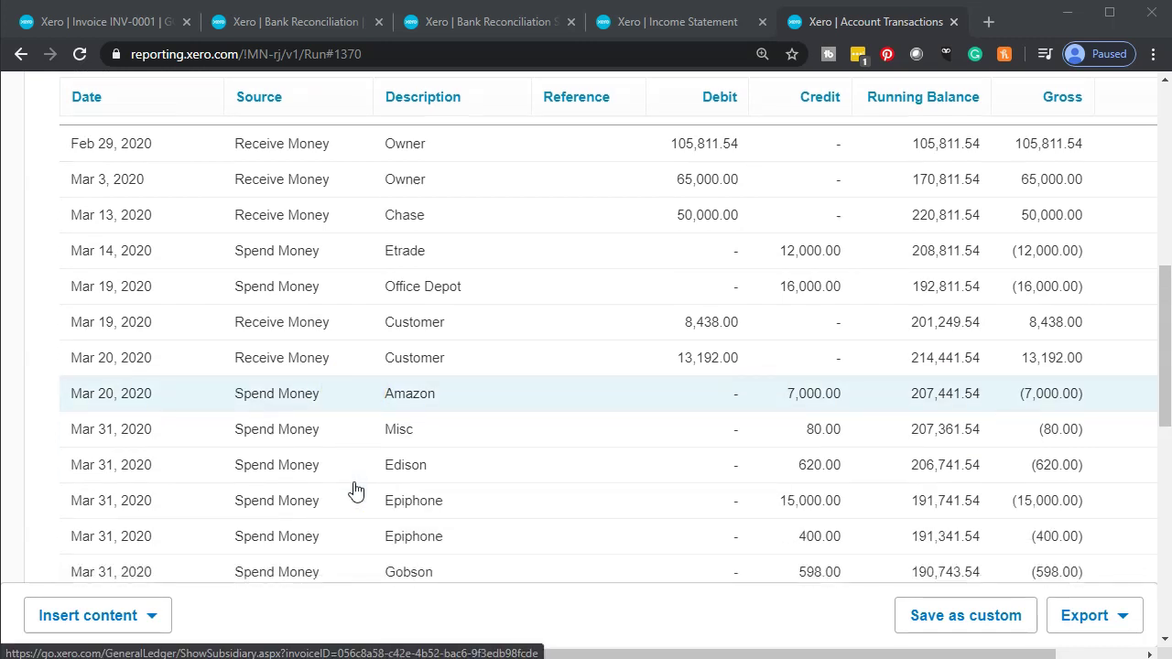
pyautogui.scroll(-2, 356, 489)
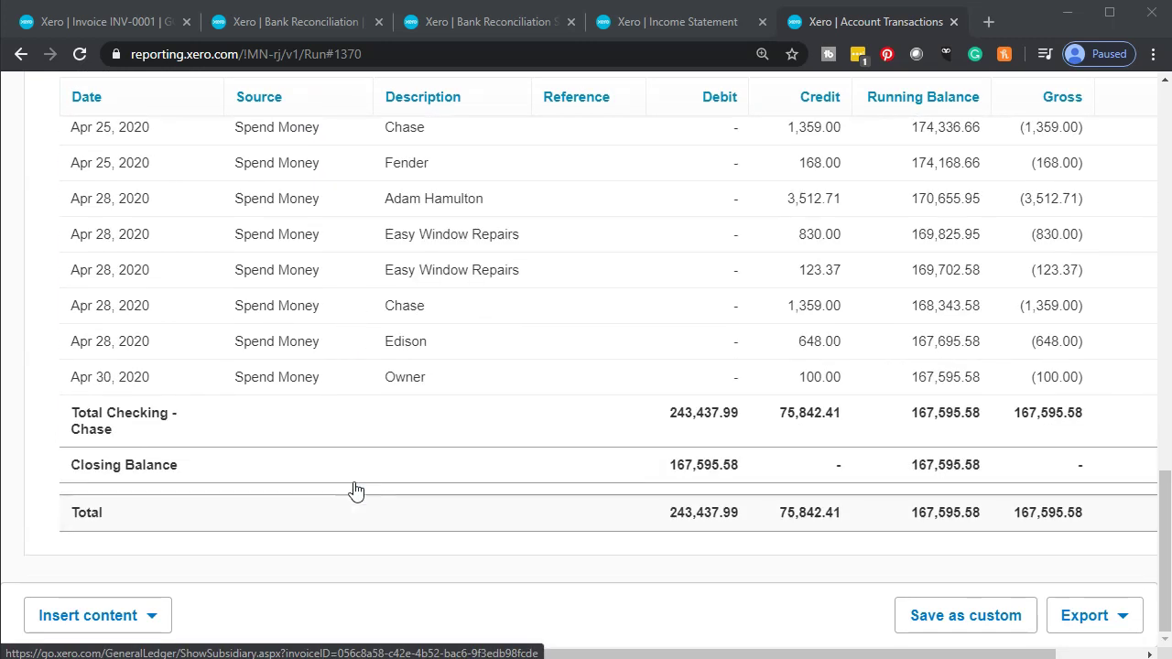
pyautogui.scroll(3, 355, 490)
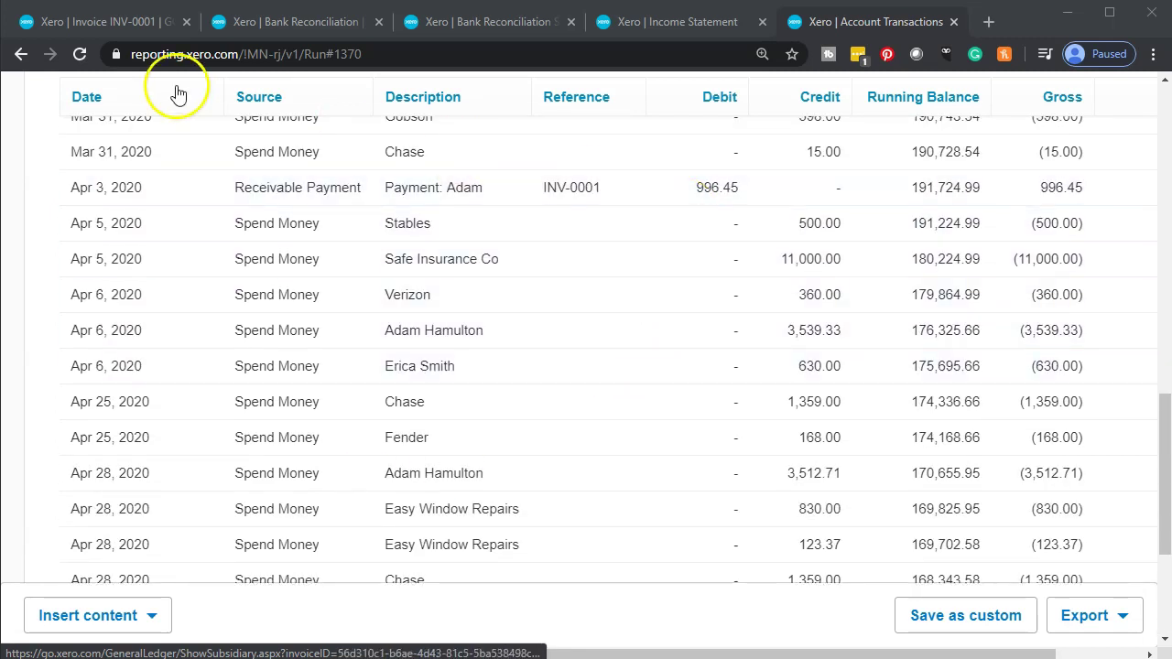
# - Return to the Balance Sheet, refresh the Apr 1 to Dec 31, 2020 Income Statement, and check the Merchandise income
pyautogui.click(21, 54)
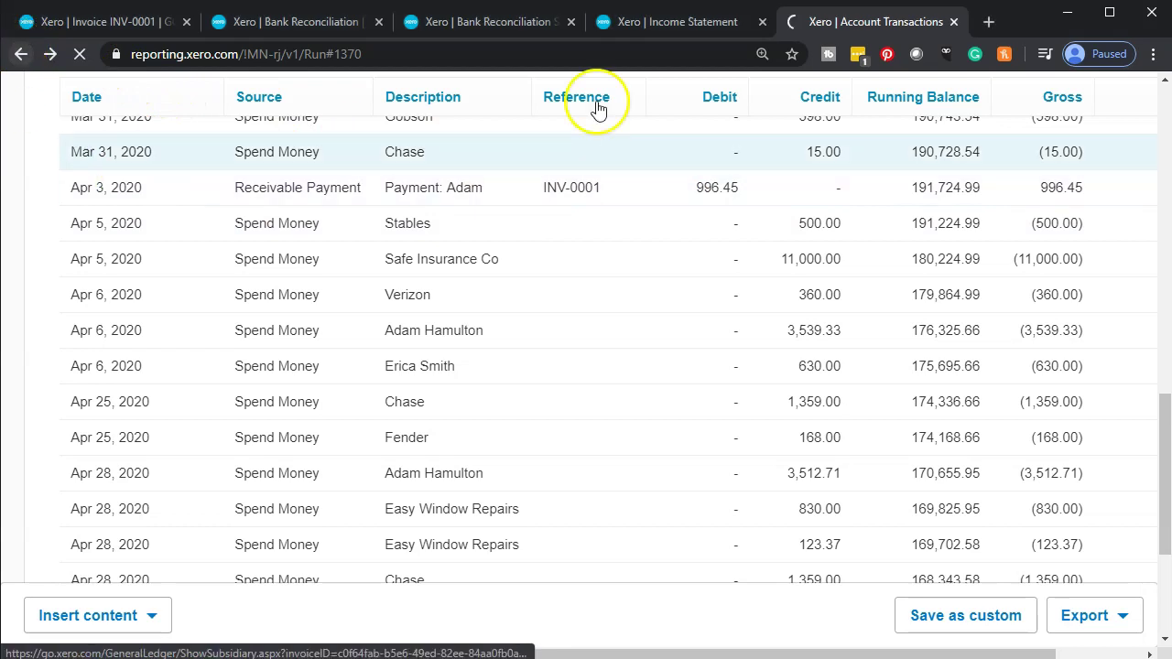
pyautogui.click(693, 26)
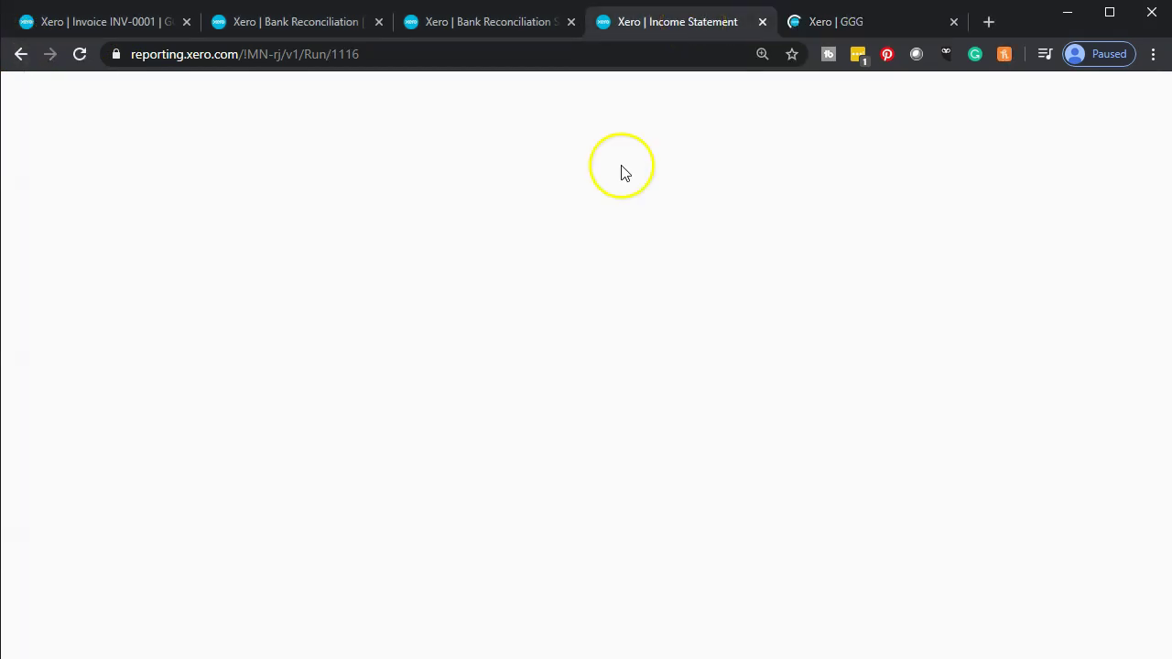
pyautogui.scroll(-4, 473, 315)
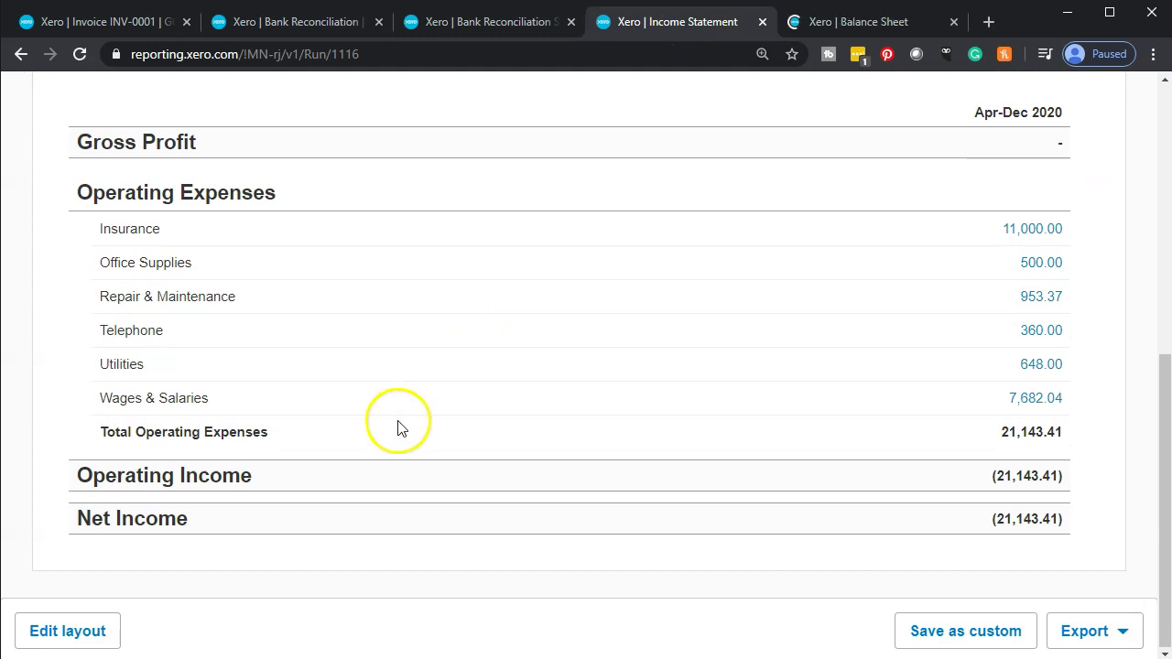
pyautogui.scroll(4, 400, 427)
pyautogui.click(723, 173)
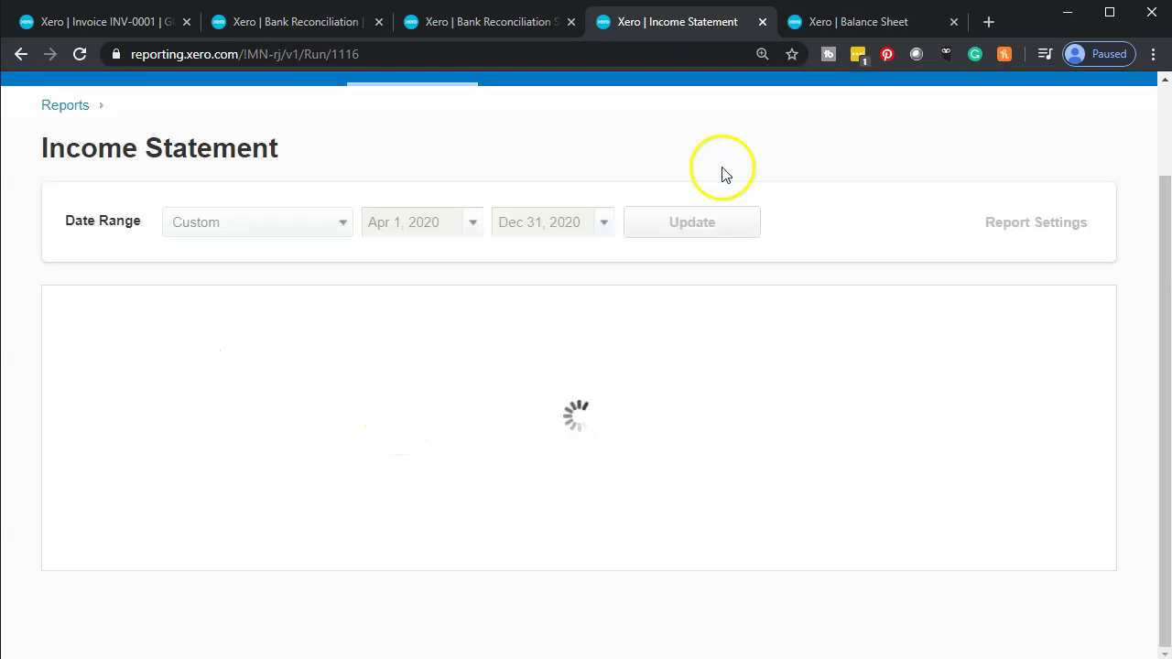
pyautogui.scroll(-3, 681, 324)
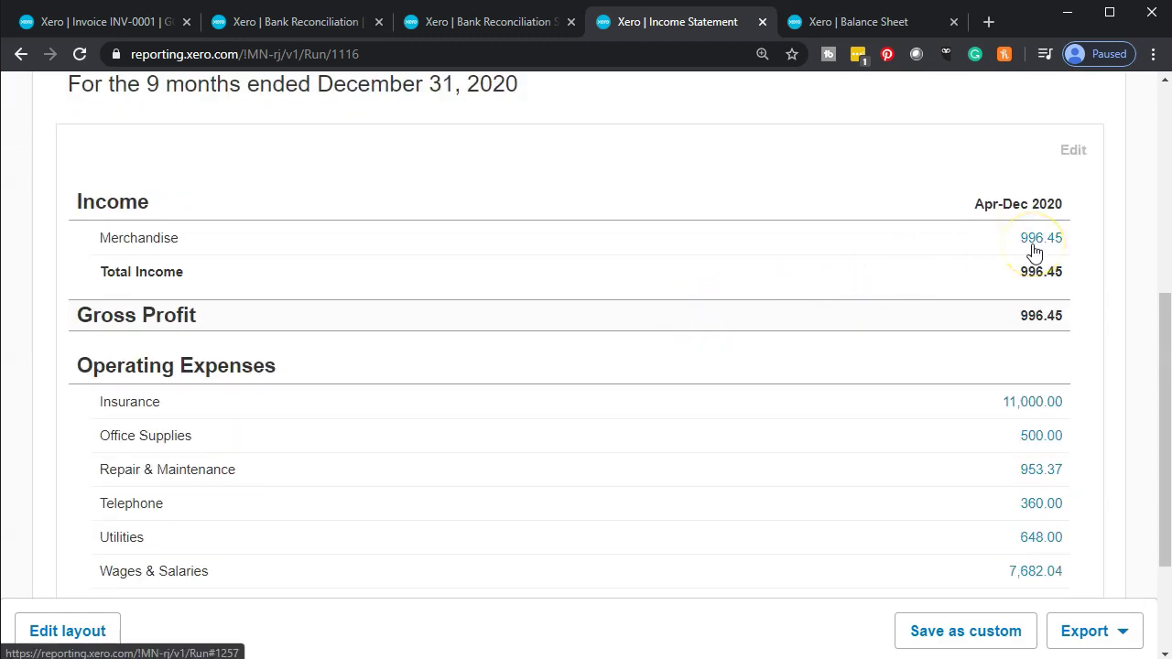
# - Open the Merchandise transactions behind the Income Statement figure and examine the Apr 1, 2020 receivable invoice line
pyautogui.click(1034, 247)
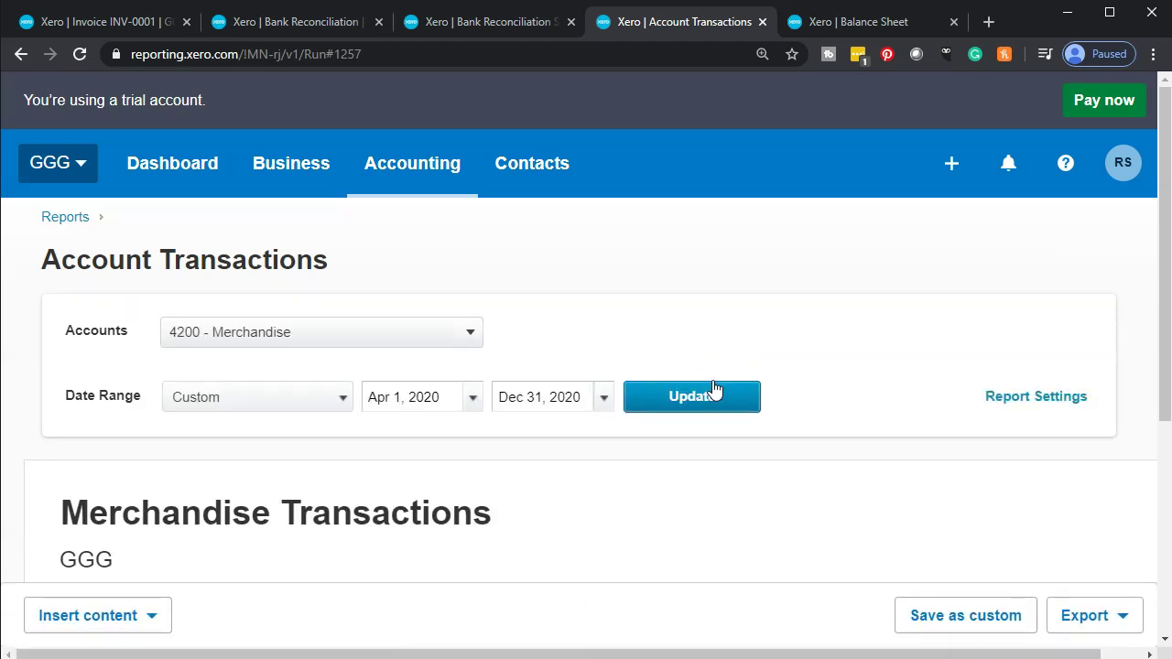
pyautogui.scroll(-3, 714, 390)
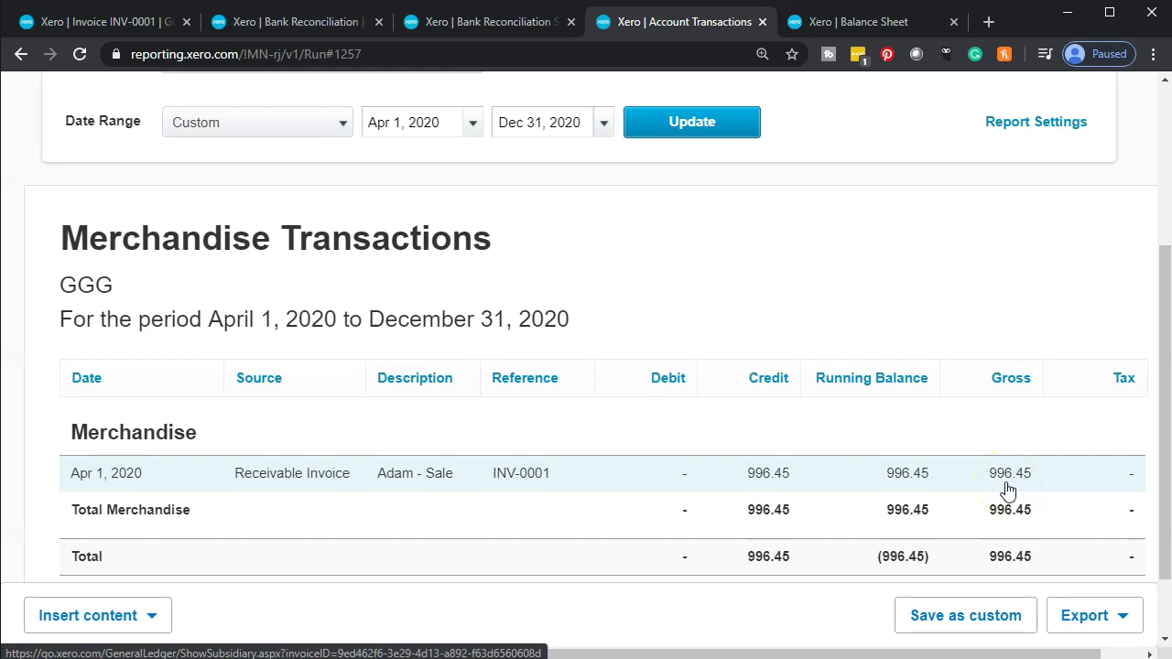
pyautogui.scroll(-1, 1007, 490)
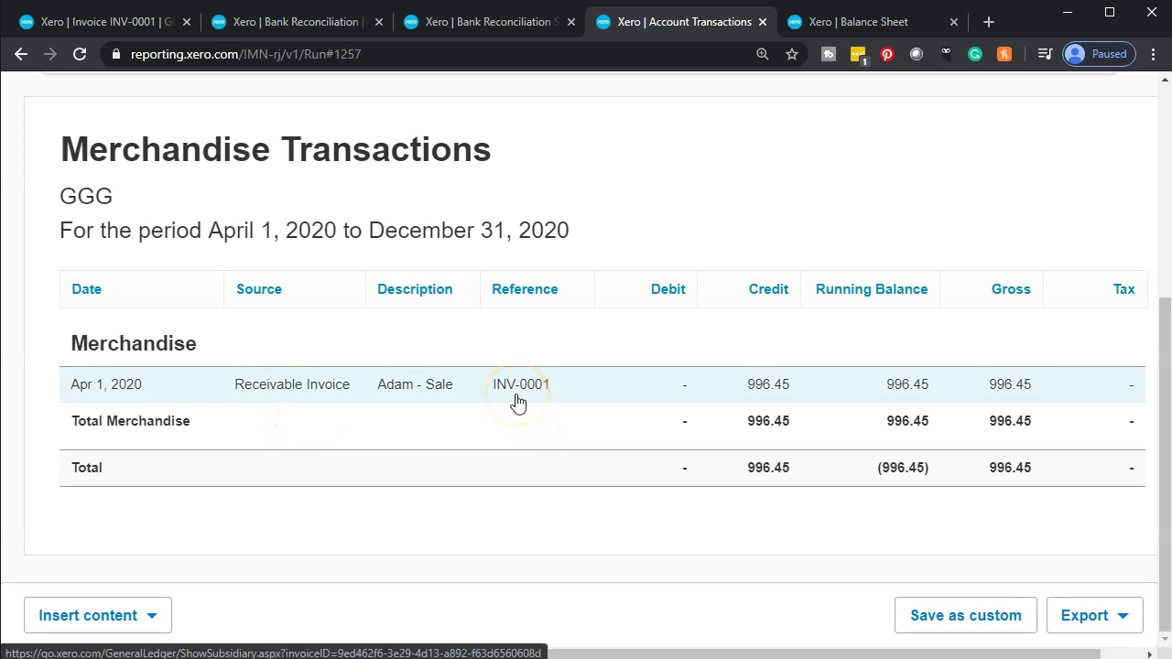
# - Open the Apr 1, 2020 invoice from the Merchandise transactions, review its payment and amount due, and go back to the report
pyautogui.click(909, 388)
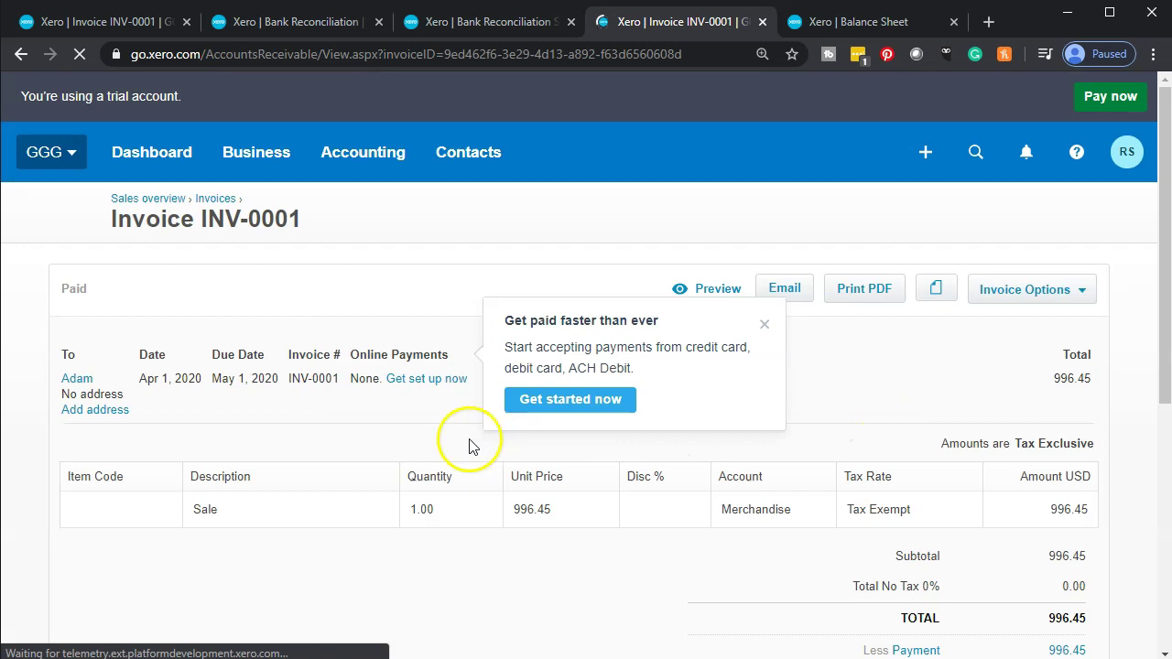
pyautogui.scroll(-3, 50, 448)
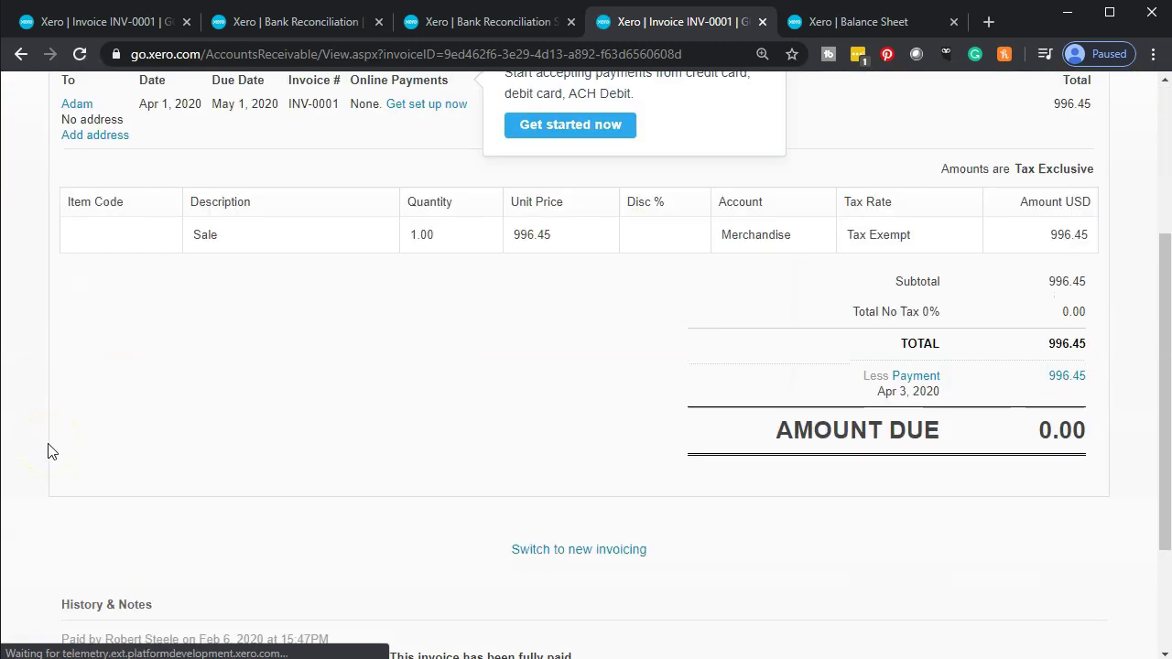
pyautogui.scroll(3, 50, 449)
pyautogui.click(20, 54)
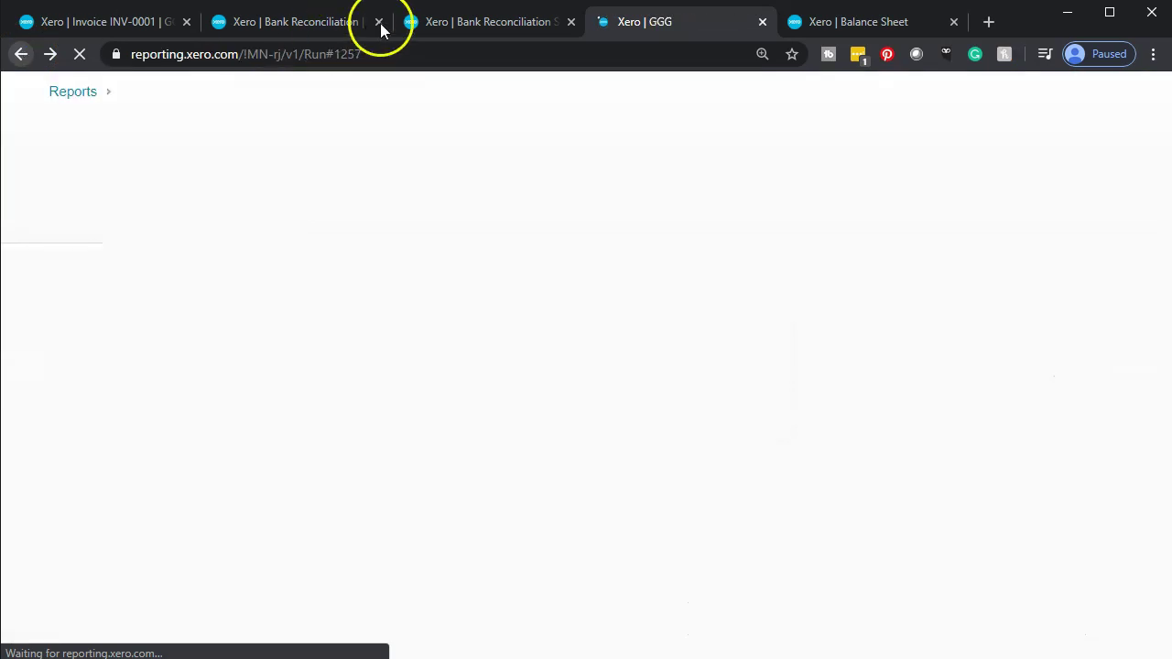
# - Update the Apr 30, 2020 Bank Reconciliation Summary for Checking - Chase and compare its balance with the Balance Sheet
pyautogui.click(462, 25)
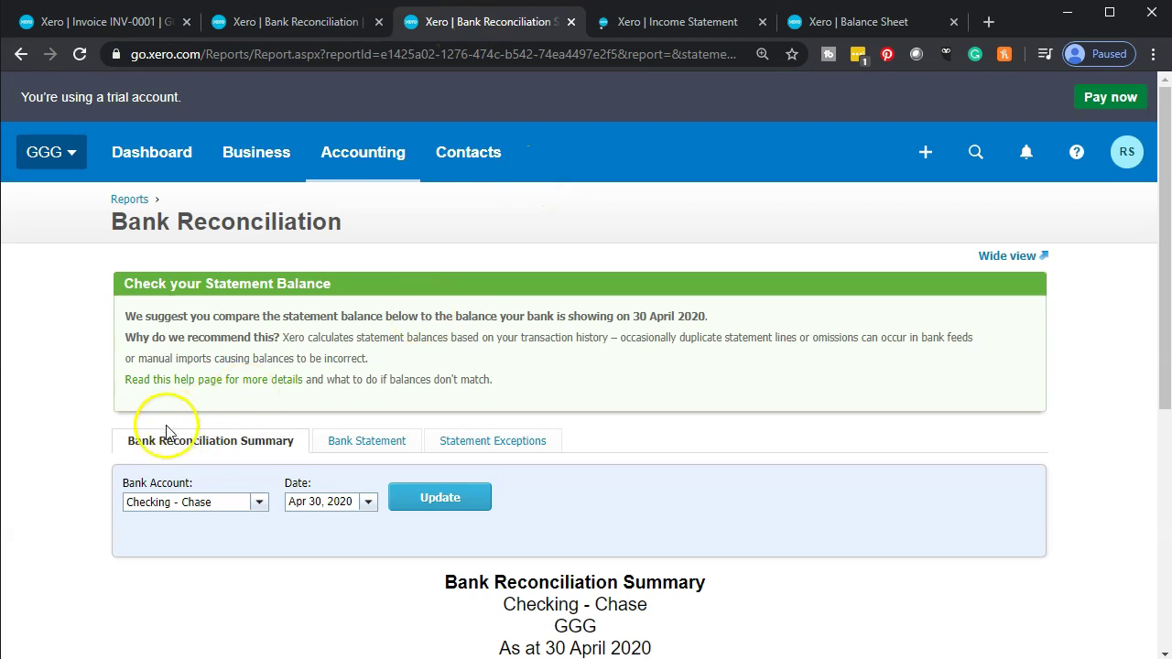
pyautogui.scroll(-4, 86, 446)
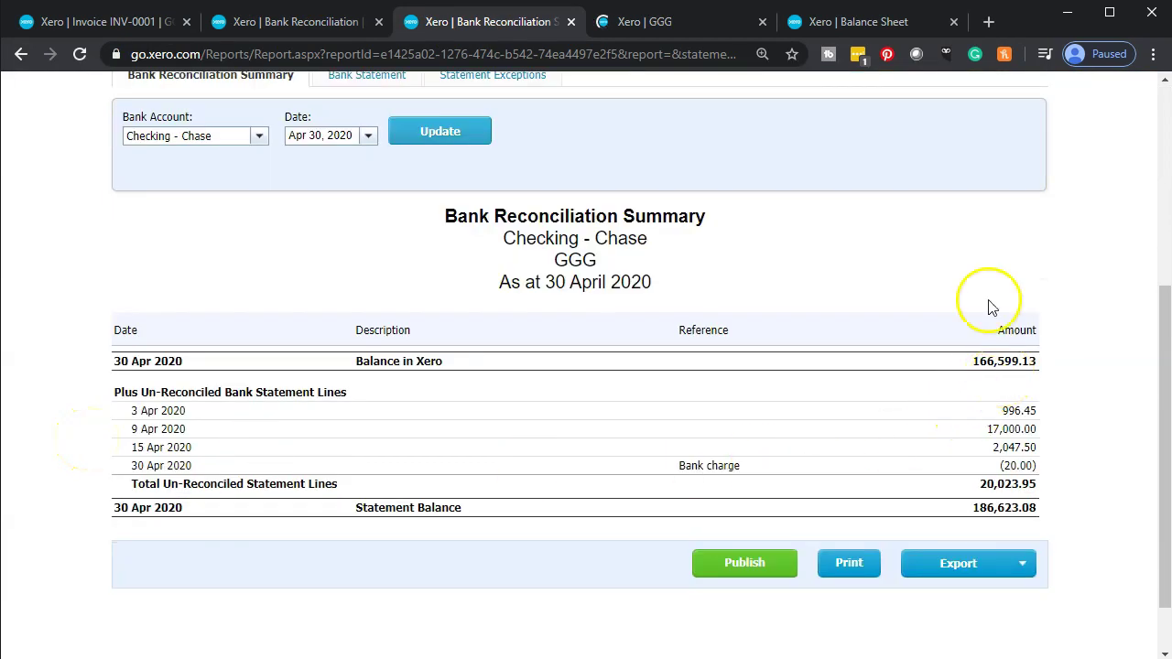
pyautogui.click(846, 21)
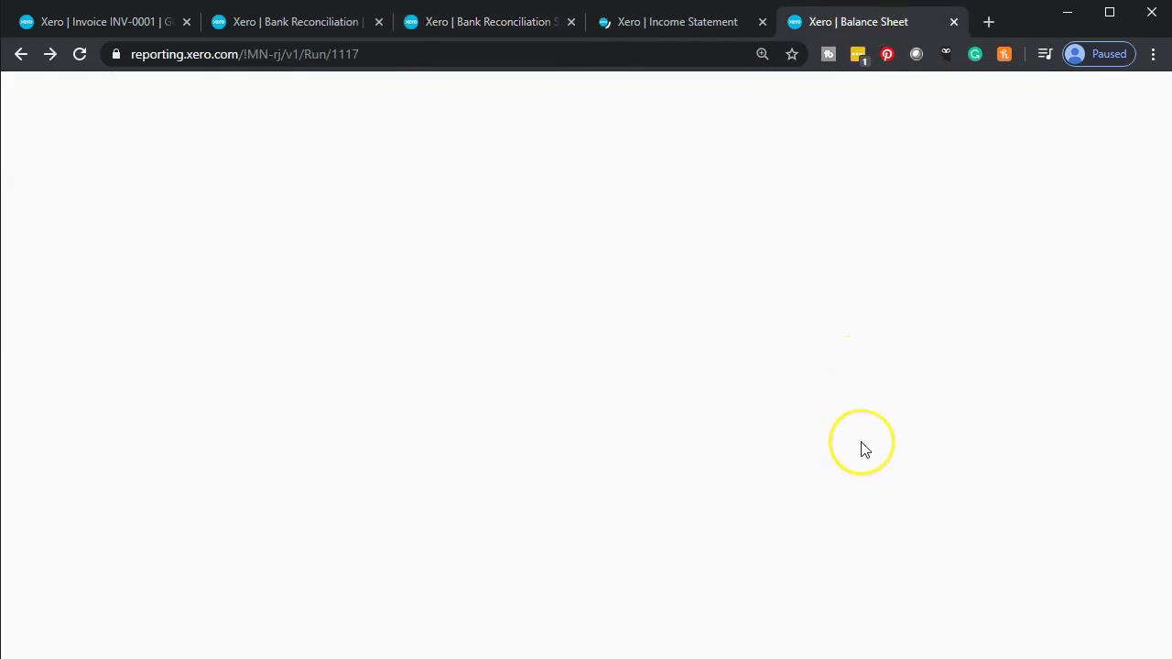
pyautogui.scroll(3, 860, 447)
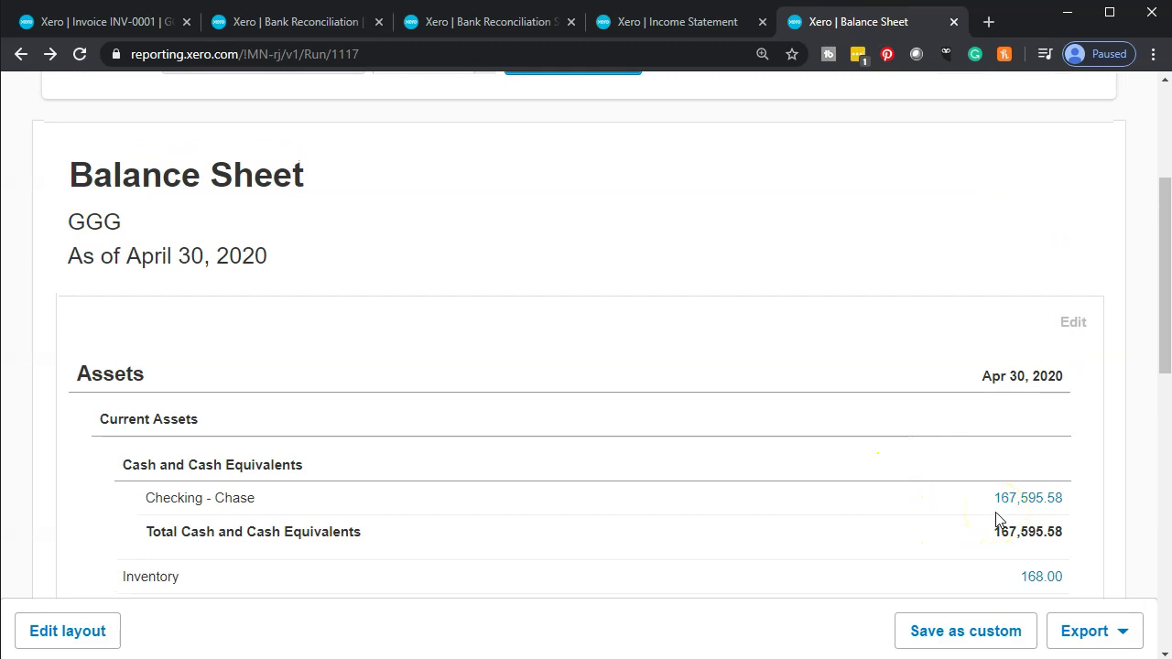
pyautogui.click(436, 21)
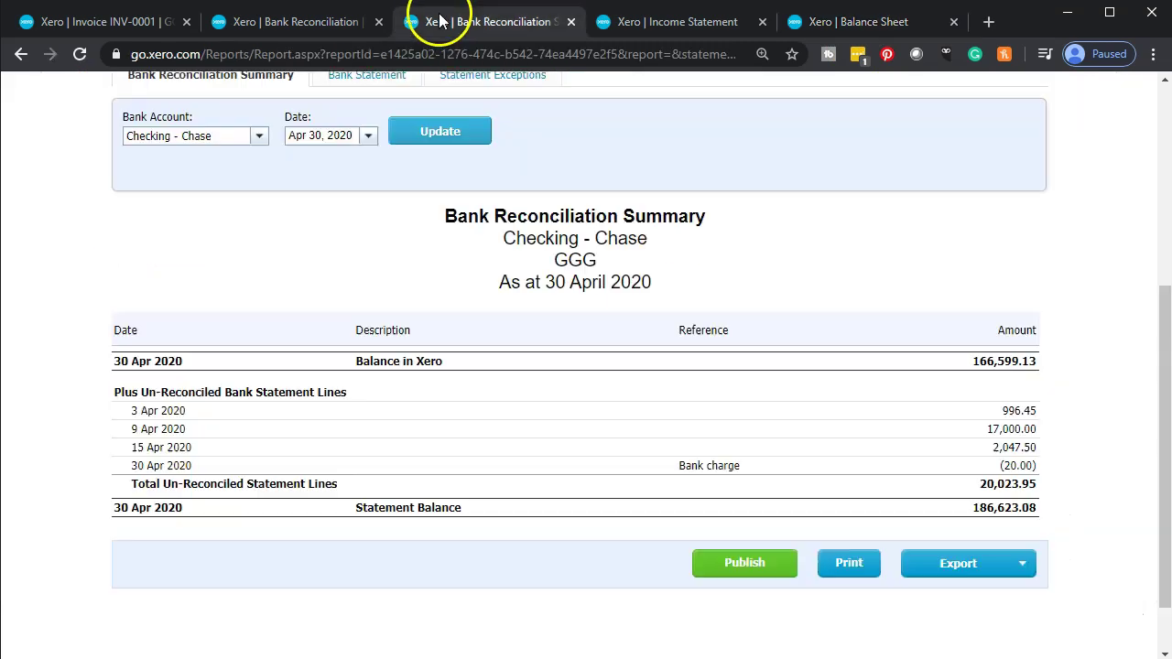
pyautogui.click(852, 566)
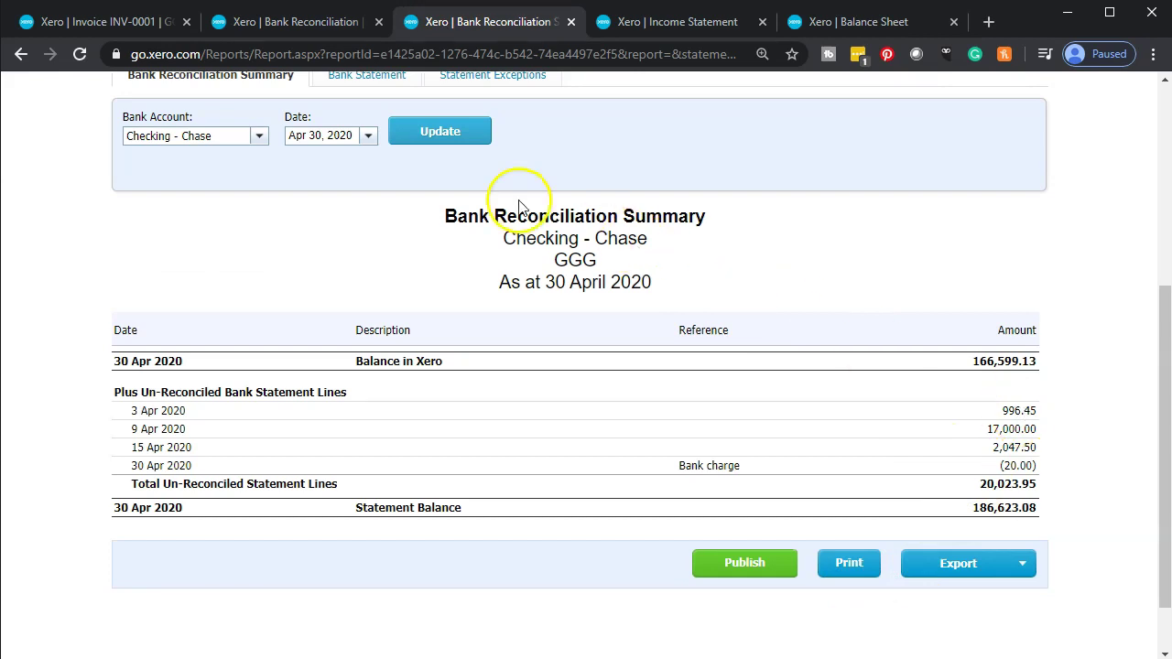
pyautogui.click(459, 135)
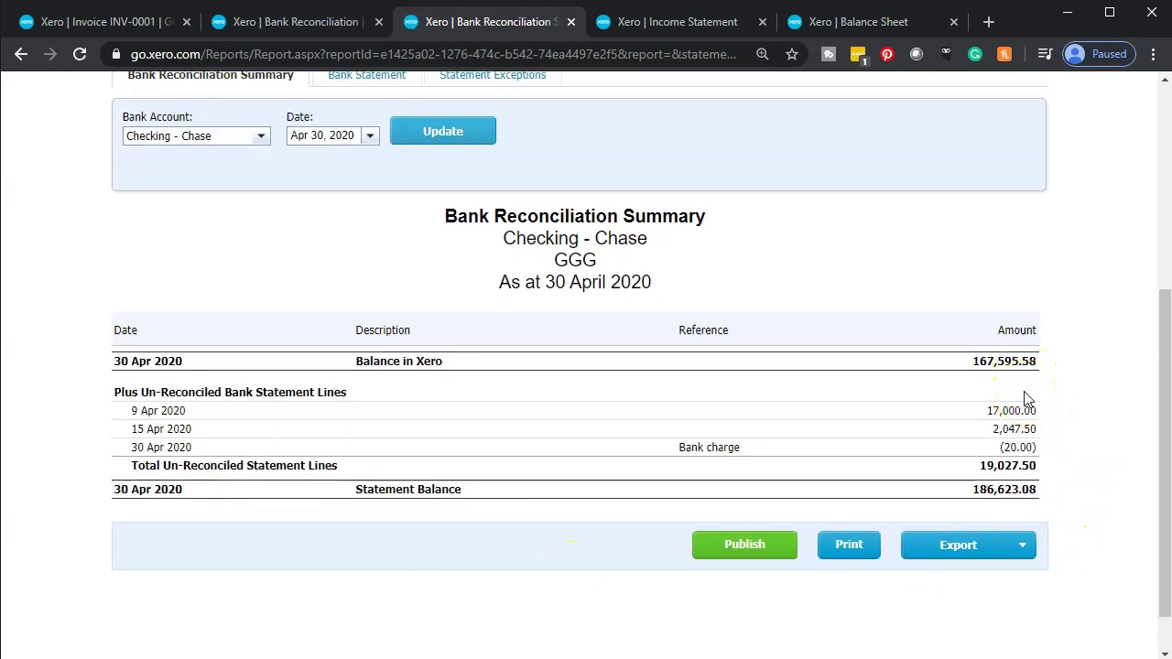
# - Return to the Checking - Chase reconcile page and review the statement lines left to reconcile
pyautogui.click(279, 22)
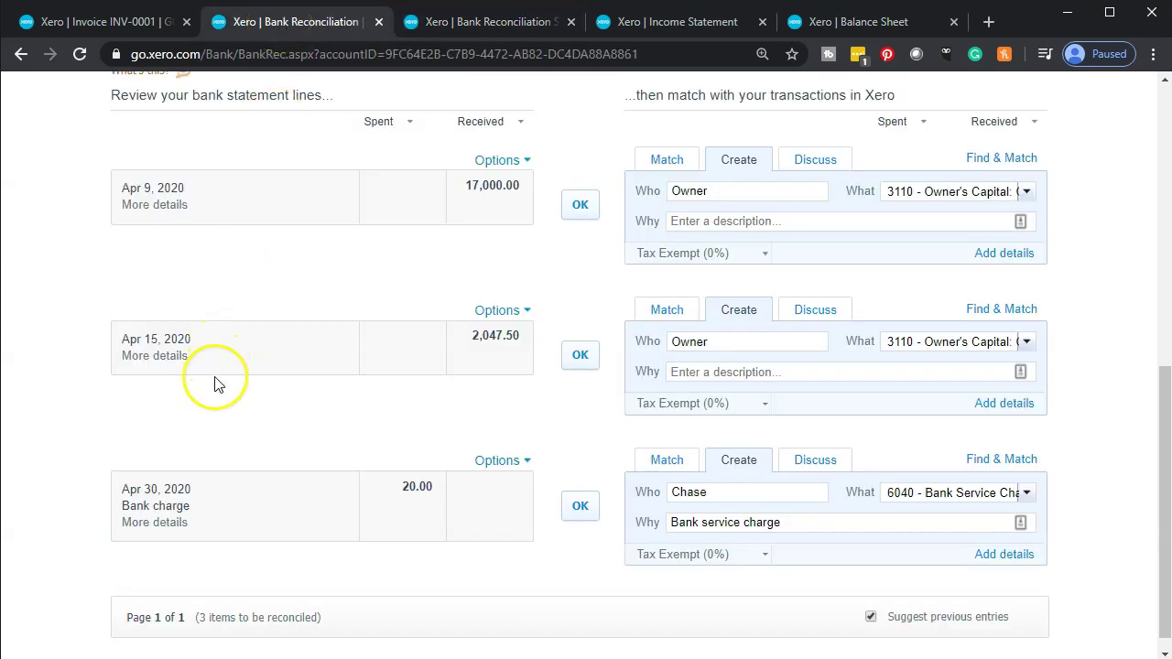
pyautogui.scroll(5, 215, 383)
pyautogui.scroll(2, 215, 383)
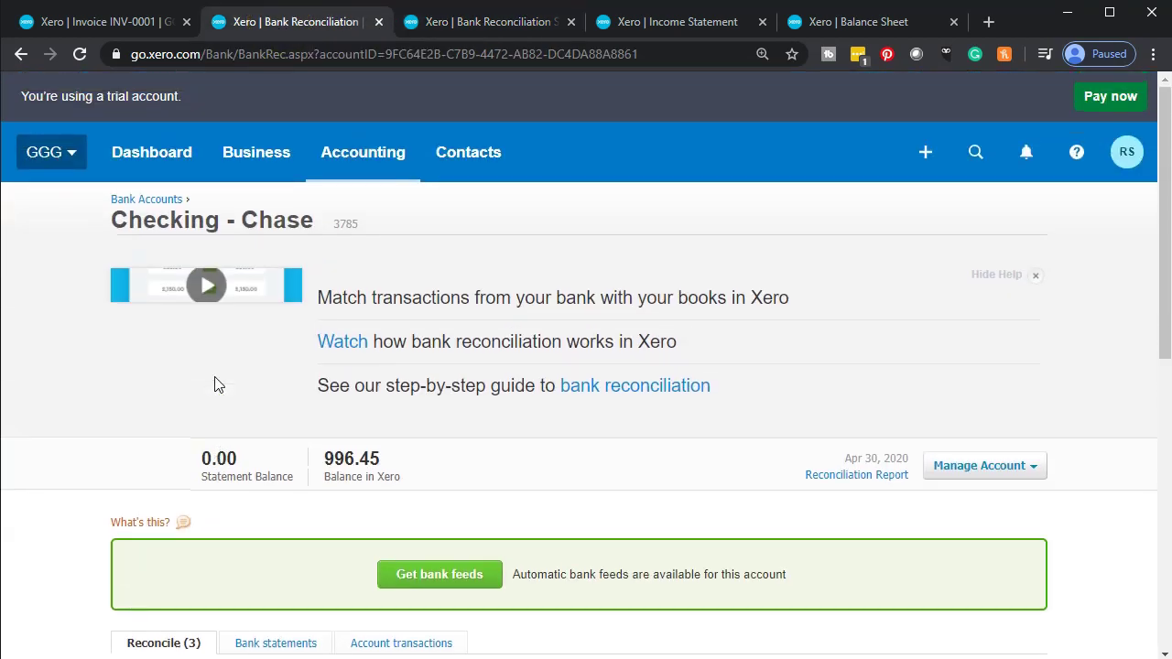
pyautogui.scroll(-3, 215, 382)
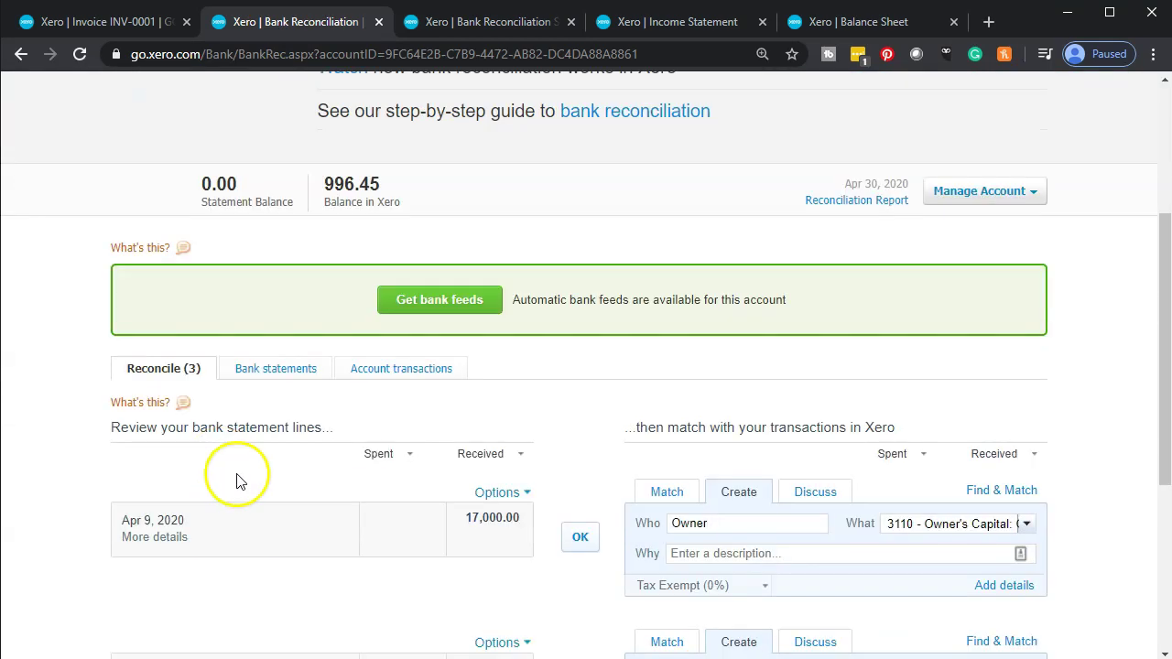
# - Open the imported bank statement lines for Checking - Chase and check the status of the 3 Apr 2020 deposit
pyautogui.click(263, 368)
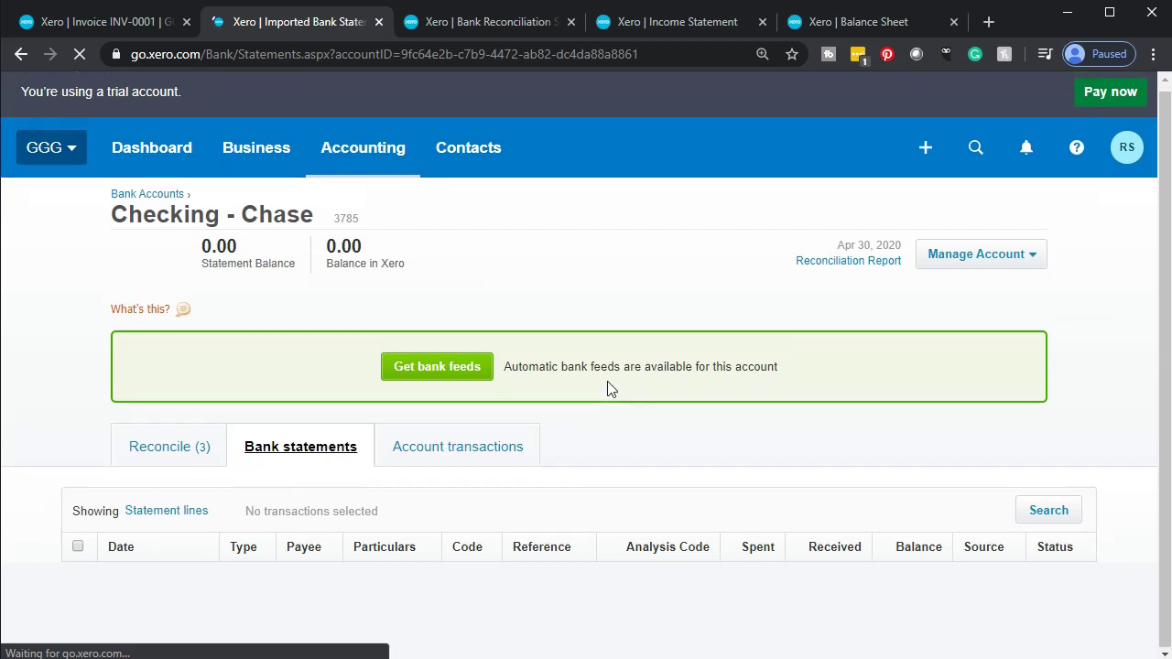
pyautogui.scroll(-3, 609, 389)
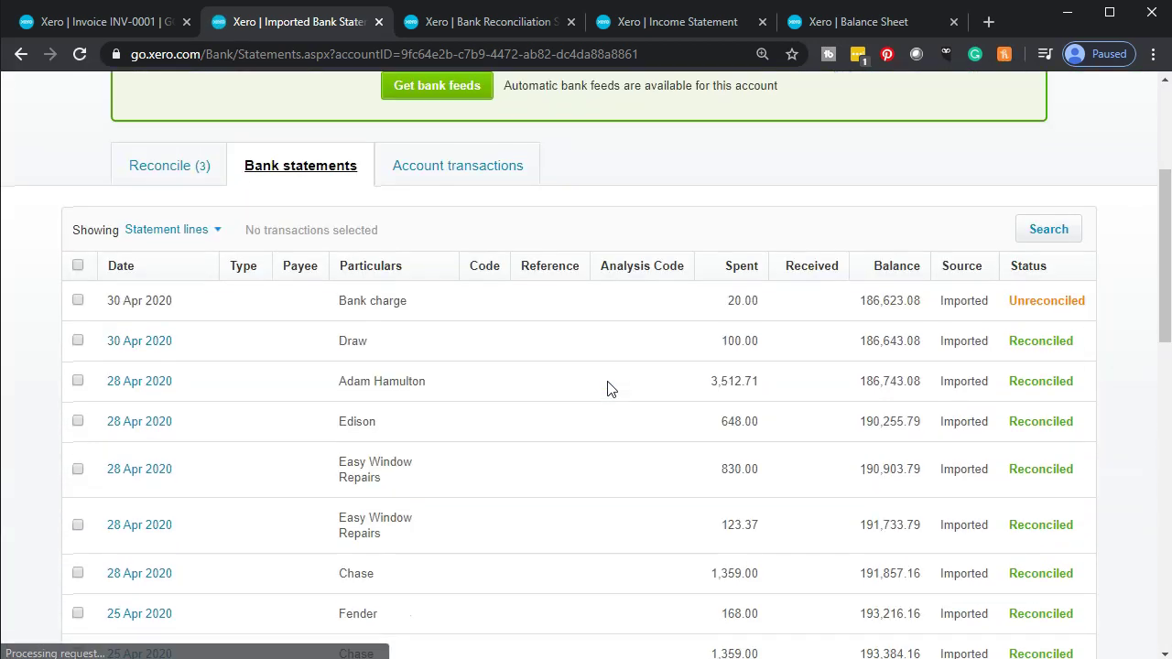
pyautogui.scroll(-1, 609, 389)
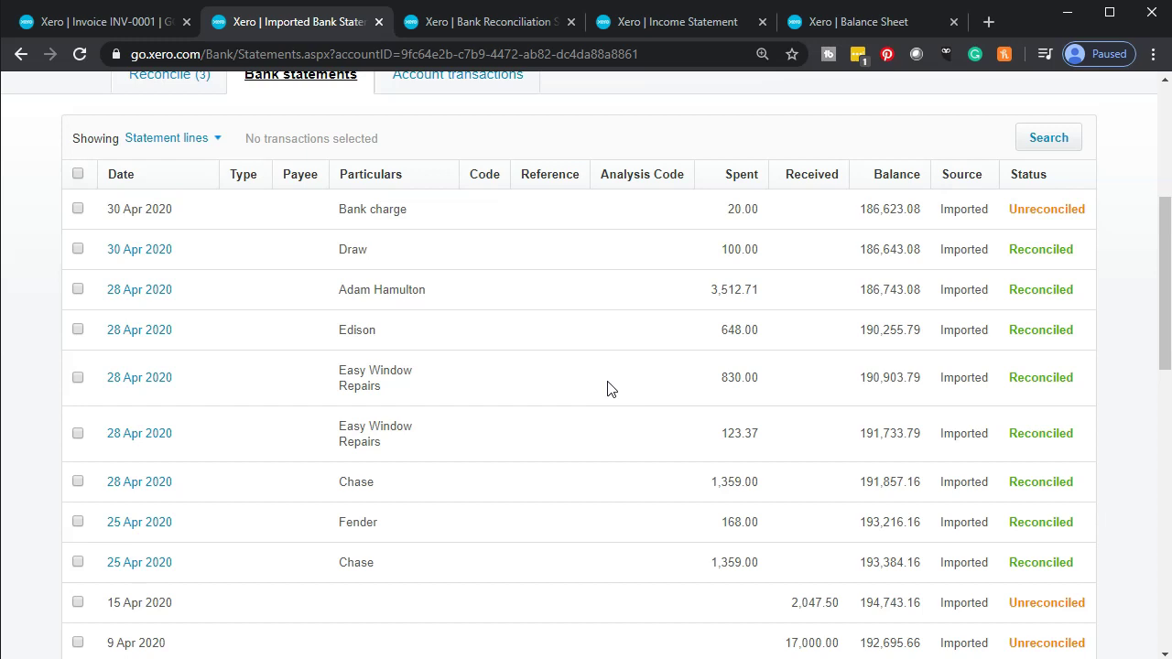
pyautogui.scroll(-2, 610, 389)
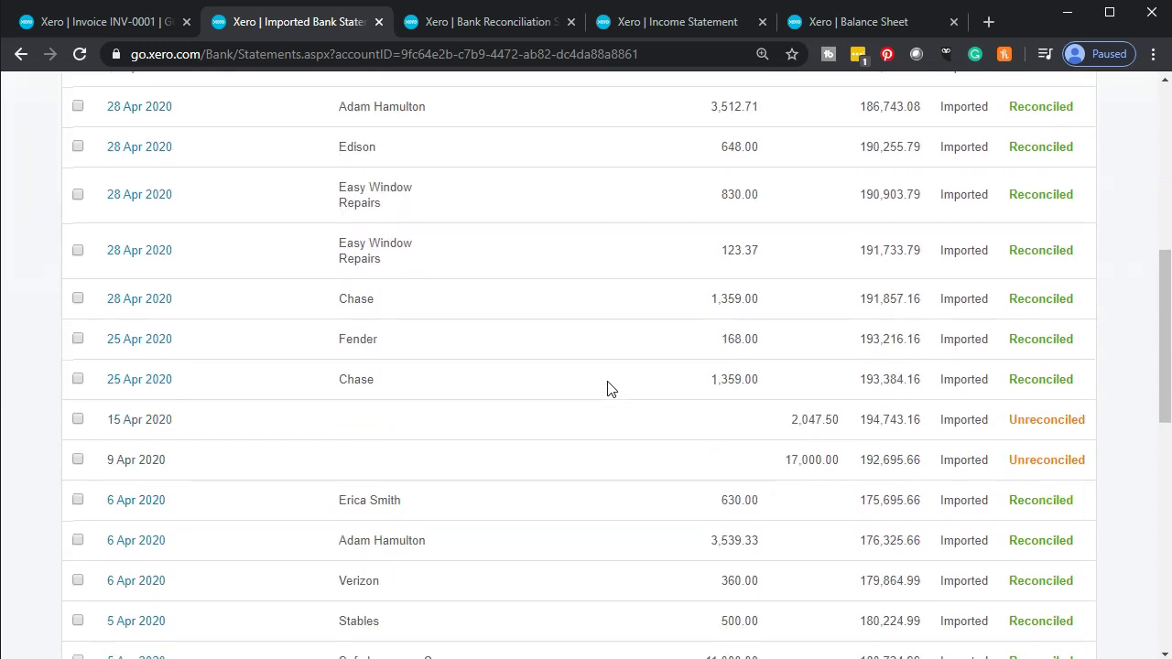
pyautogui.scroll(-2, 609, 389)
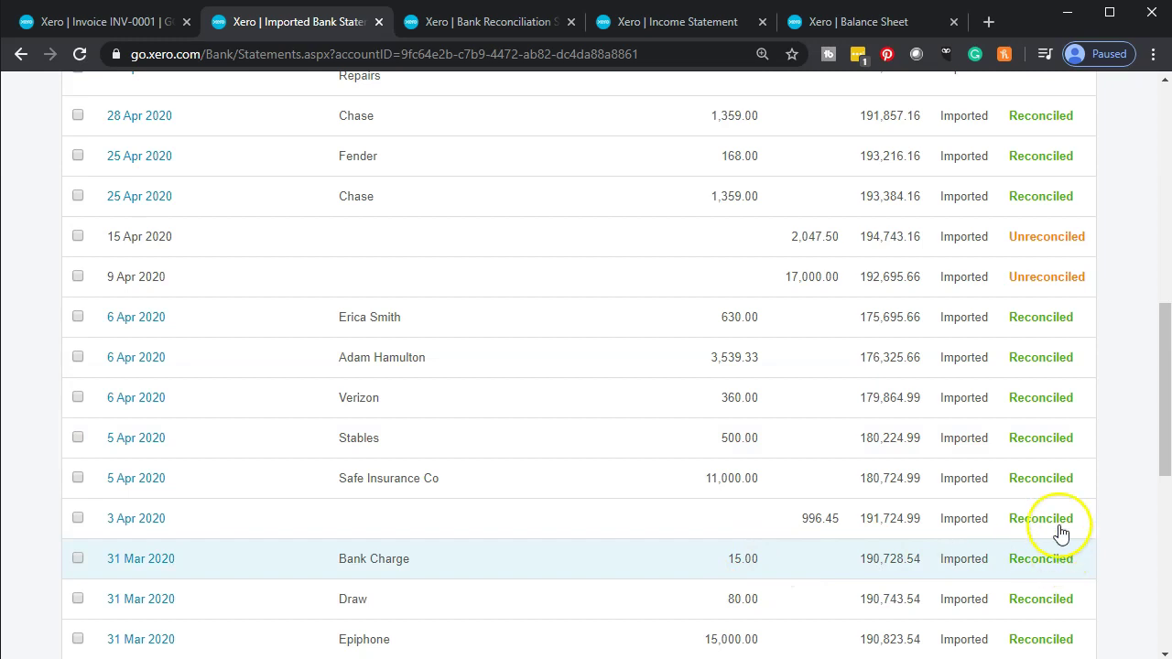
pyautogui.scroll(6, 481, 457)
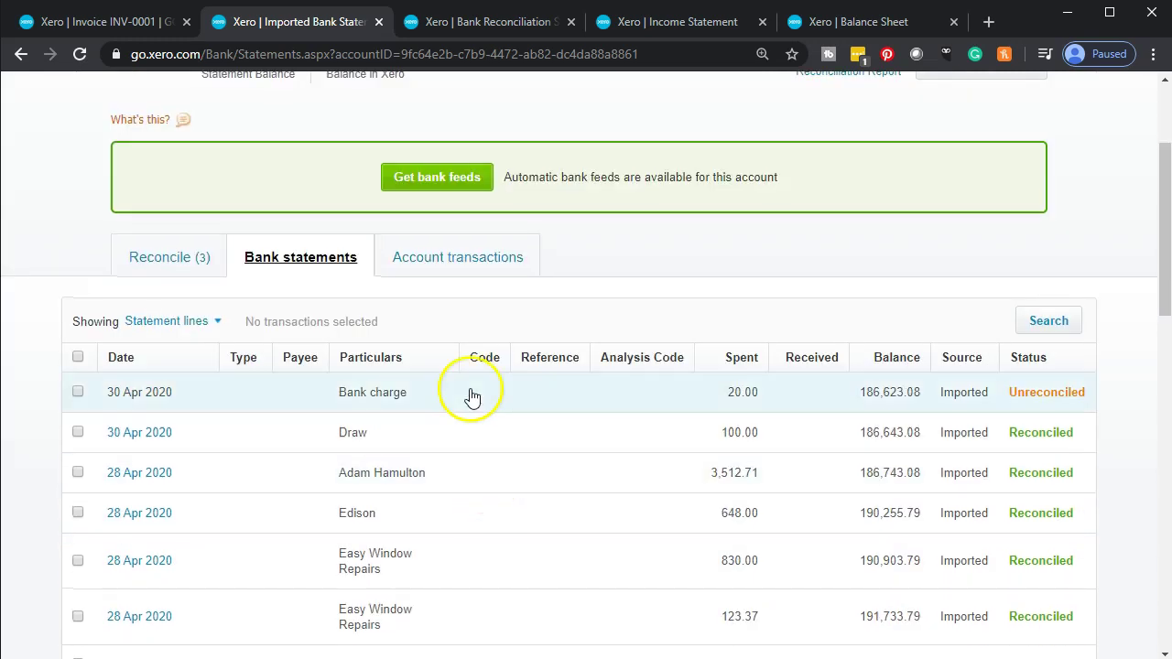
# - Open the Checking - Chase account transactions and check the status of the Apr 3, 2020 invoice payment
pyautogui.click(444, 265)
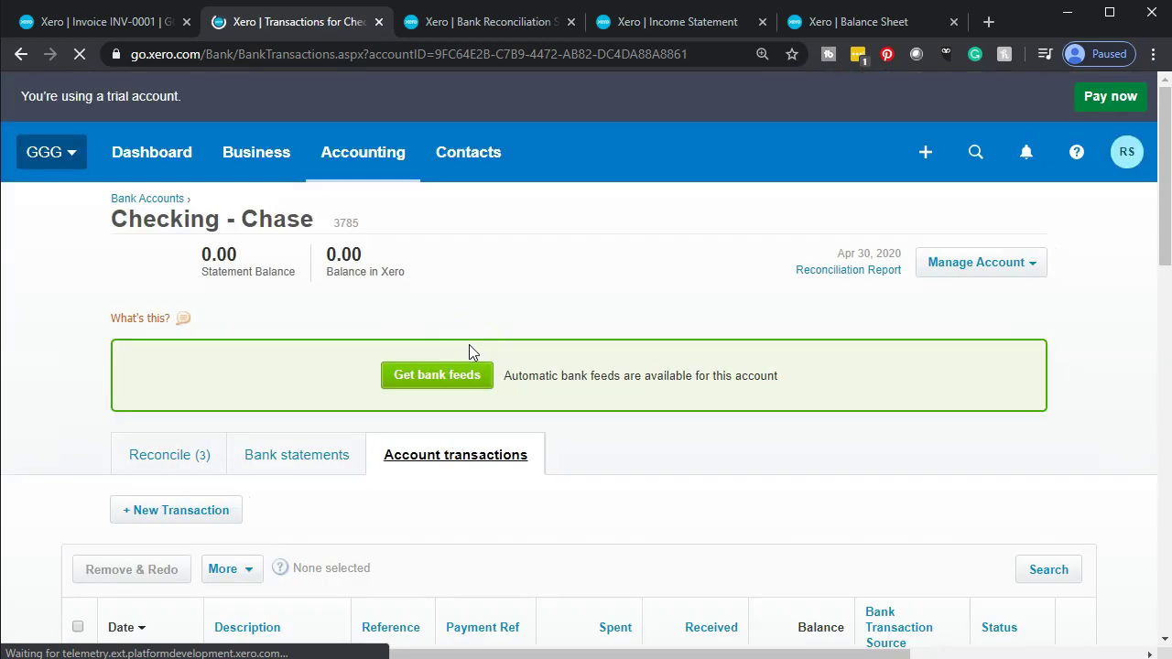
pyautogui.scroll(-3, 468, 344)
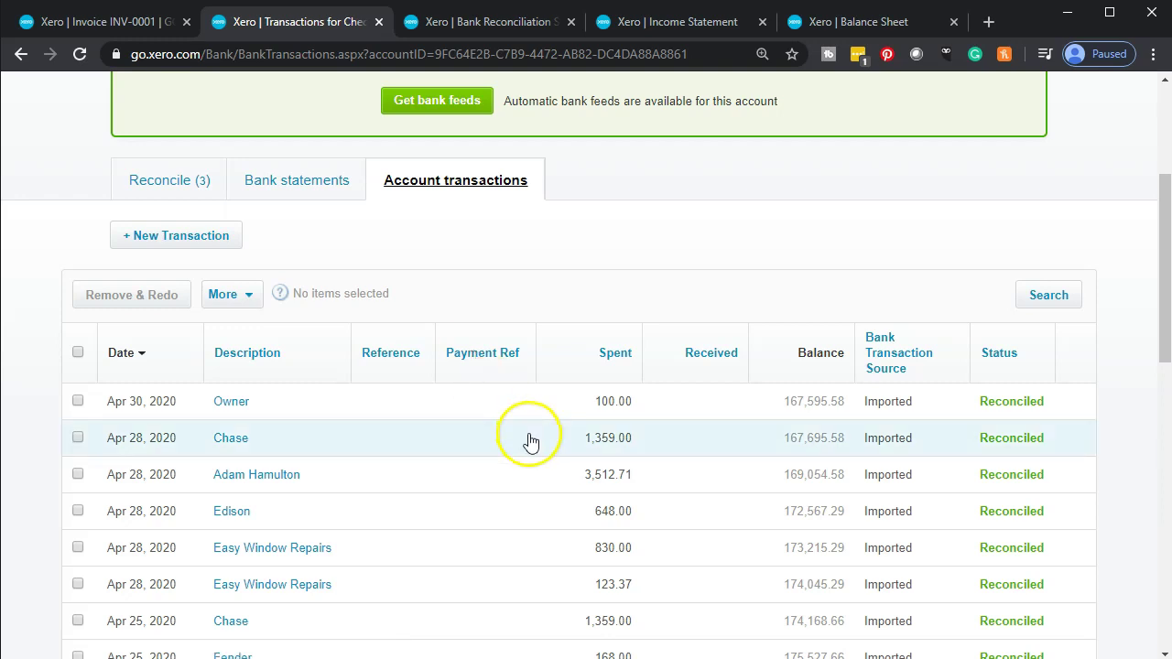
pyautogui.scroll(-2, 528, 450)
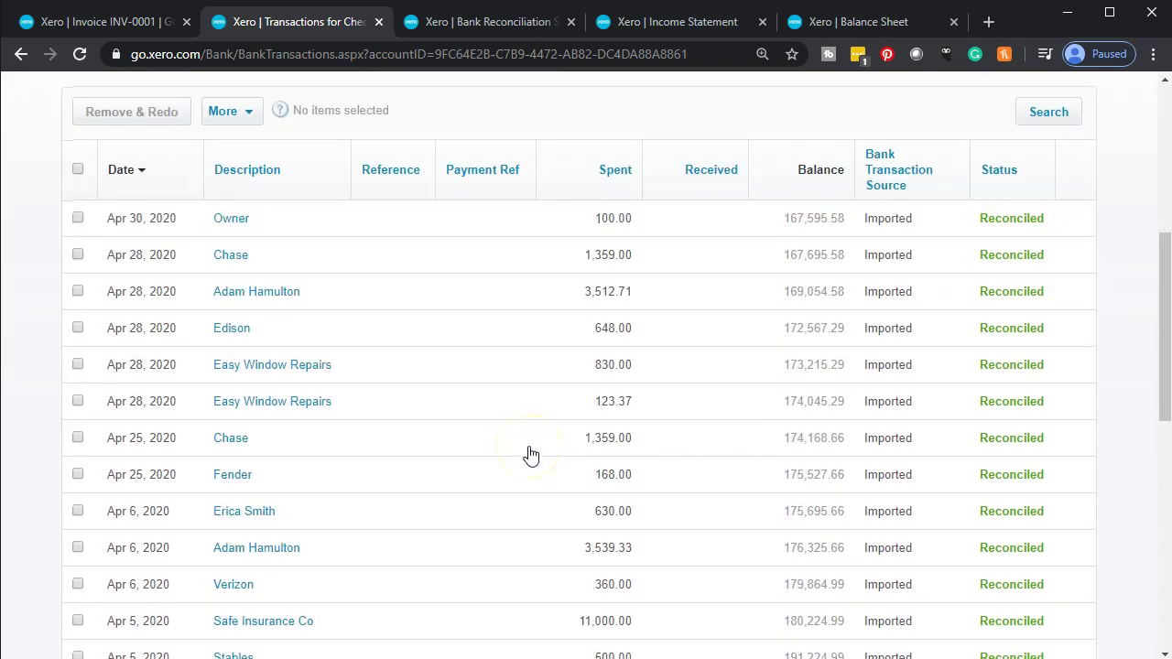
pyautogui.scroll(-2, 528, 449)
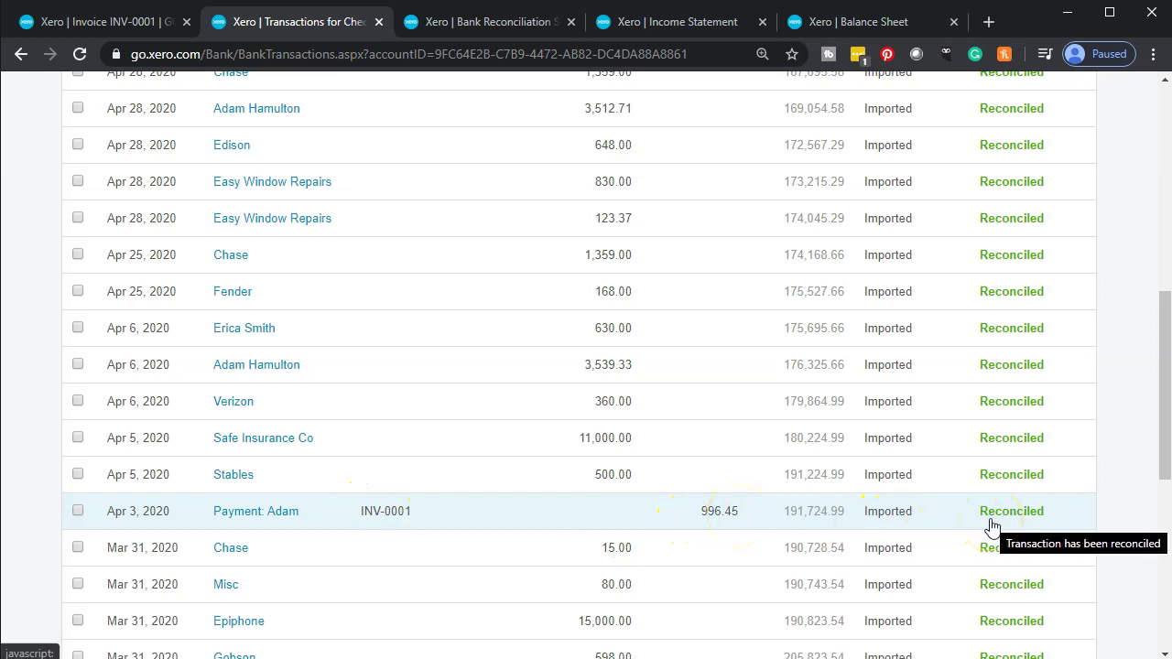
# - Switch to QuickBooks Desktop and examine the home page flow from creating invoices through receiving payments to recording deposits
pyautogui.click(907, 535)
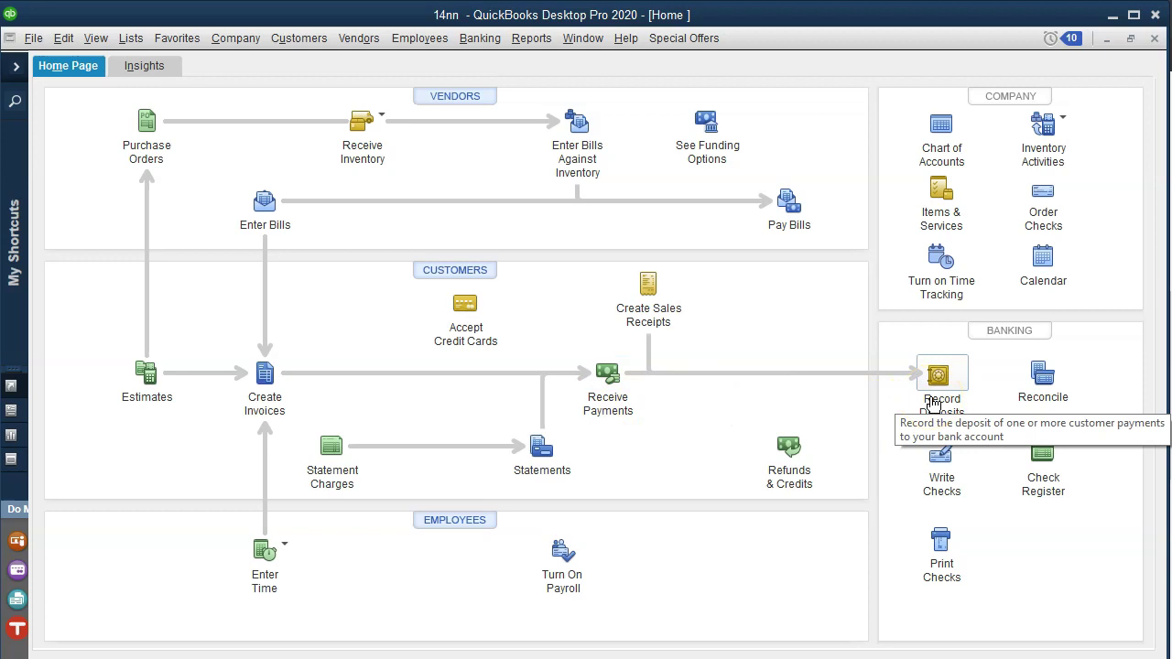
pyautogui.click(260, 423)
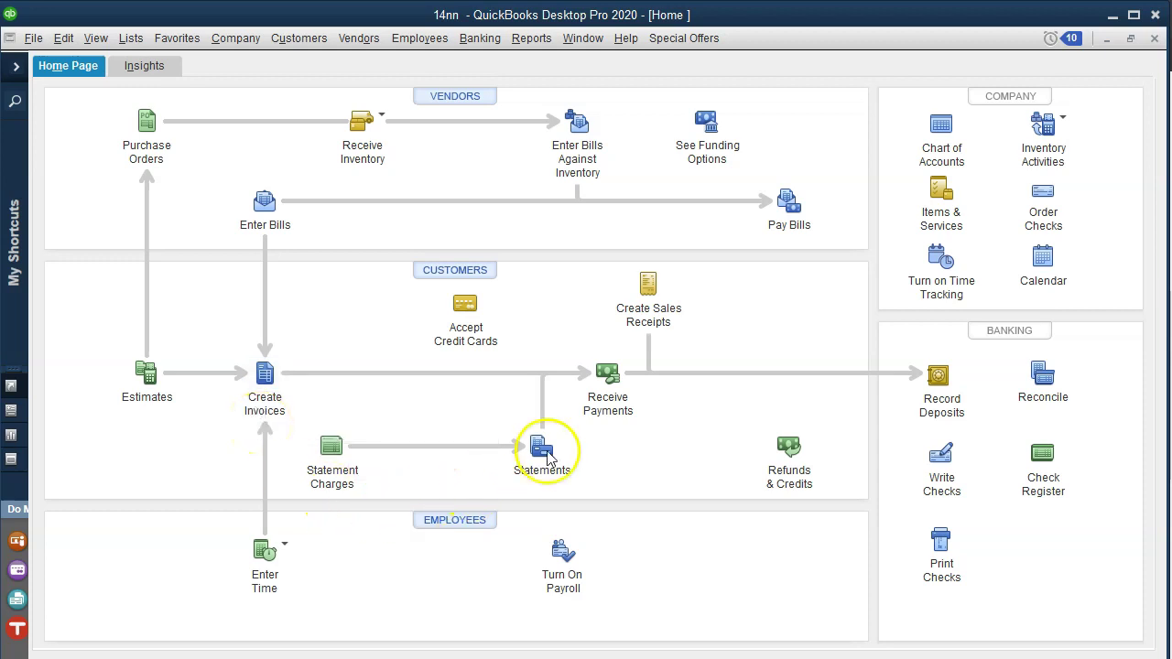